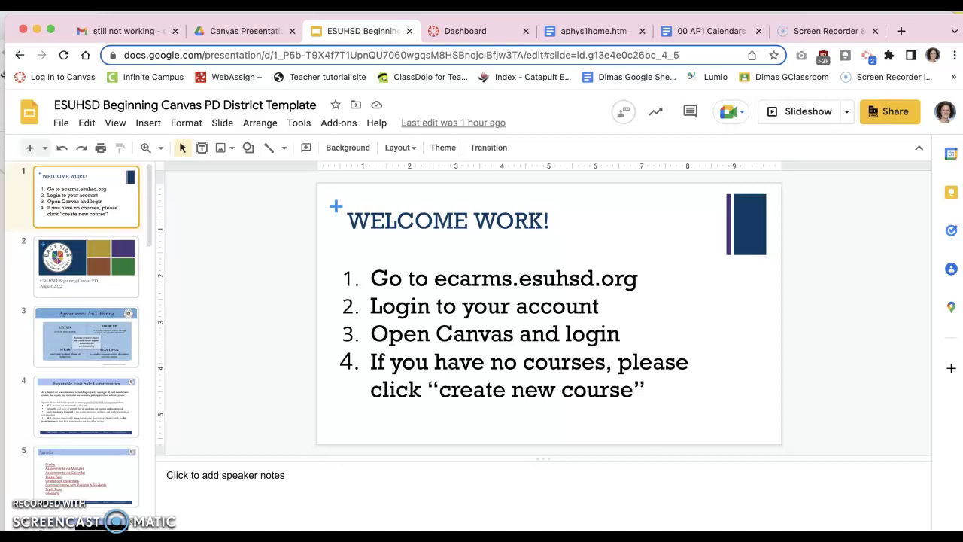
Go to the Agenda slide and follow its Profile link to the Profile slide
left_click(63, 502)
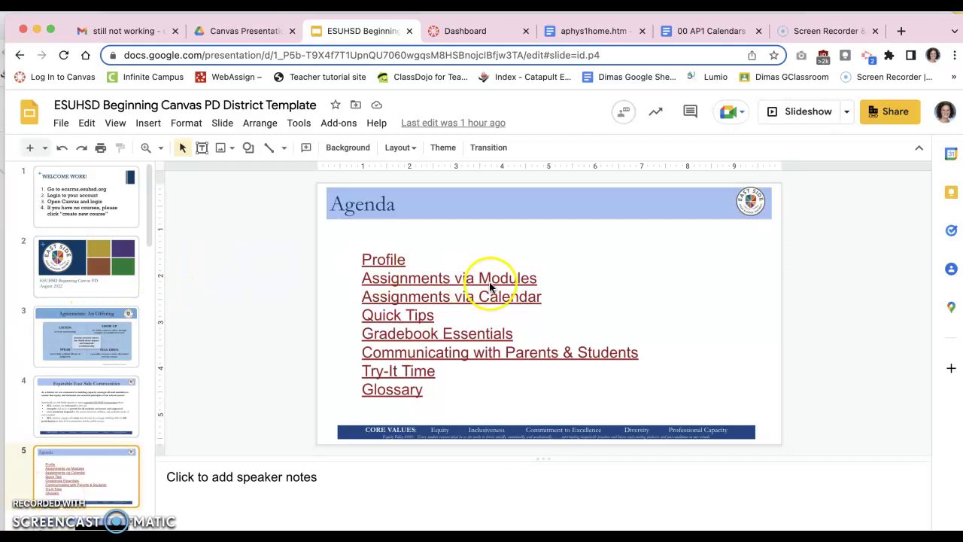
left_click(384, 260)
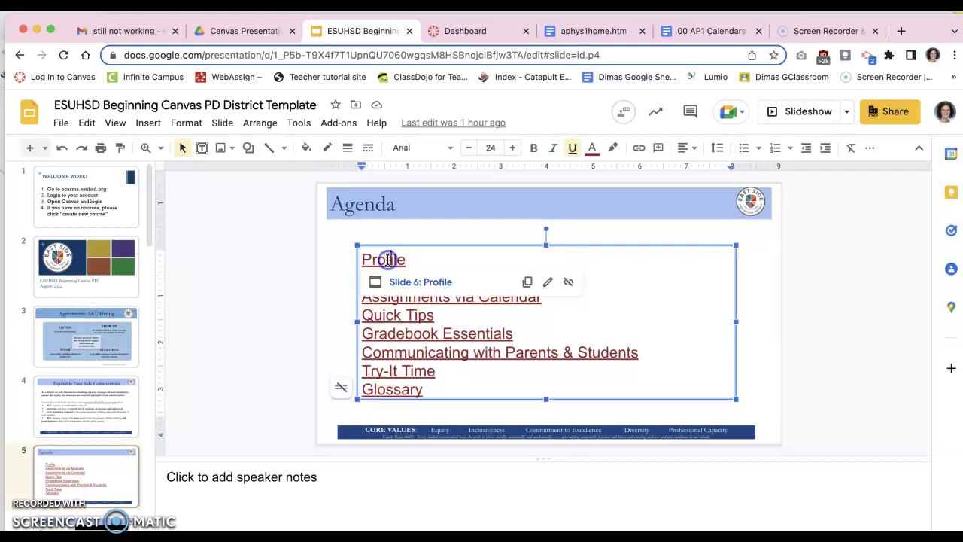
left_click(403, 282)
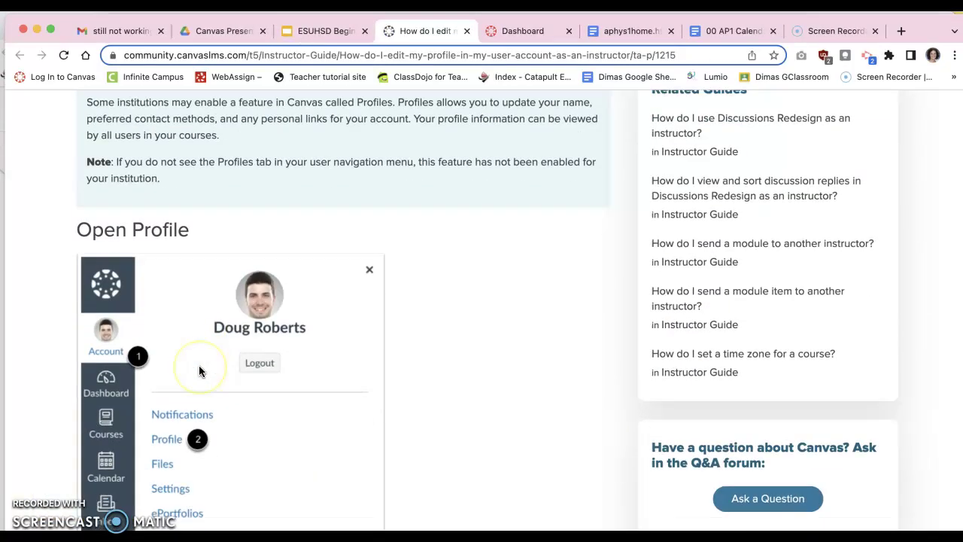
Review the Canvas guide on editing a profile, then close it and return to the Profile slide
scroll(200, 371, "down", 20)
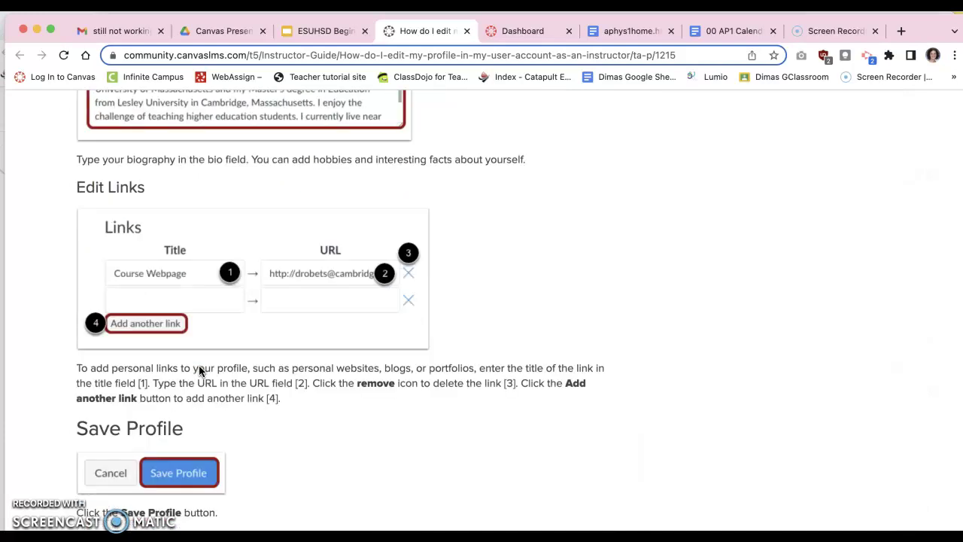
left_click(466, 30)
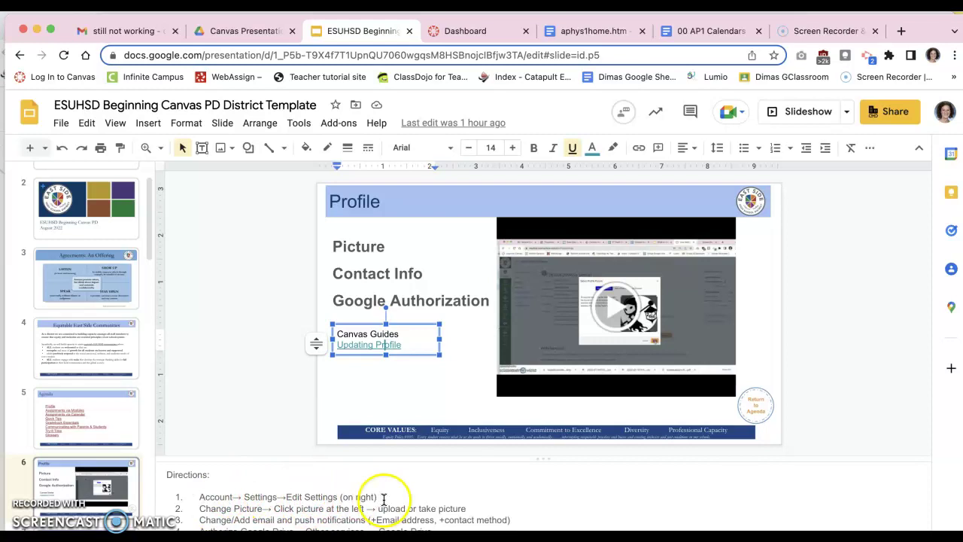
left_click(426, 395)
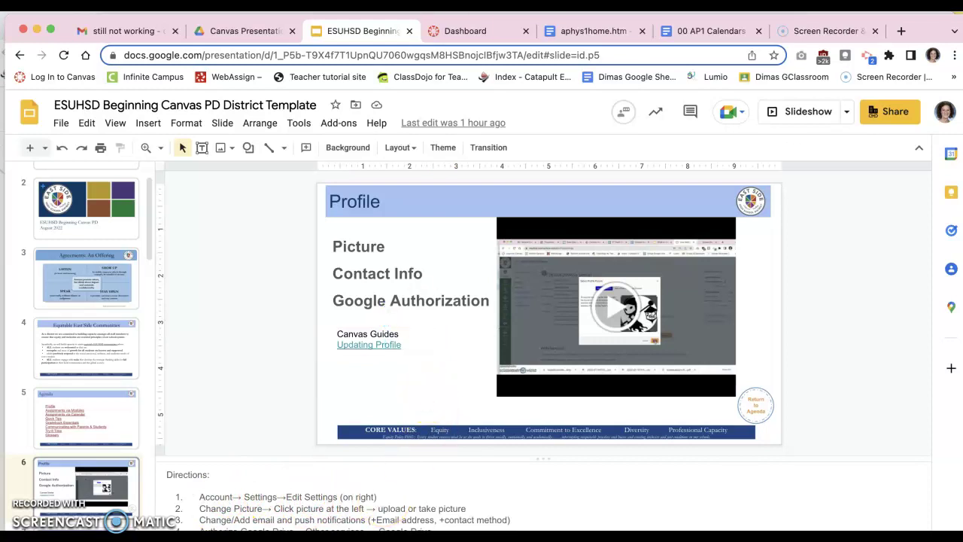
Switch to the Canvas dashboard and open the account's user settings for editing
left_click(465, 31)
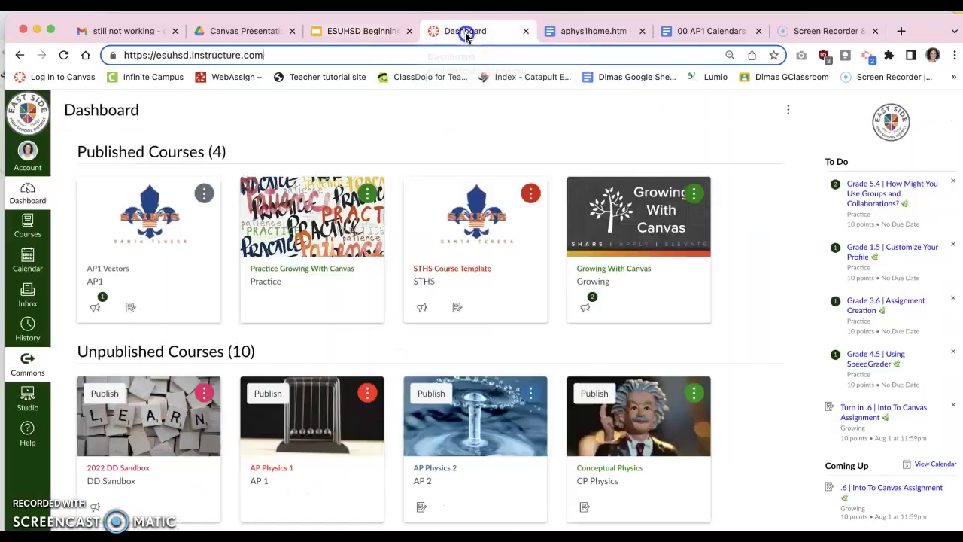
left_click(28, 158)
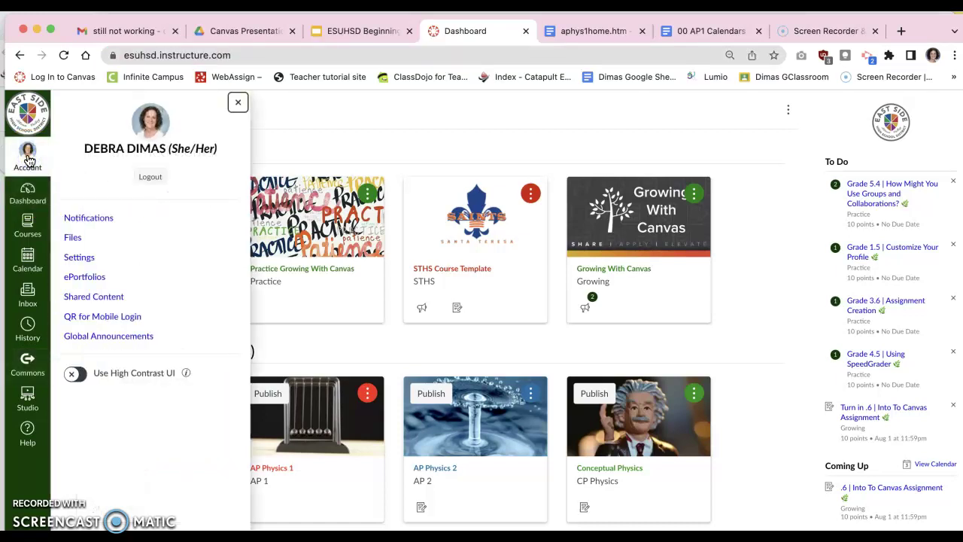
left_click(79, 255)
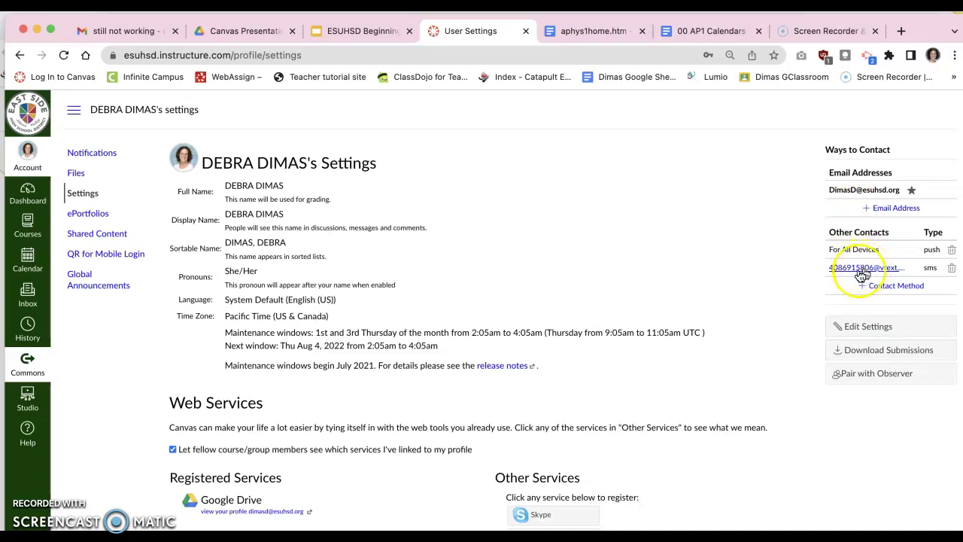
mouse_move(193, 481)
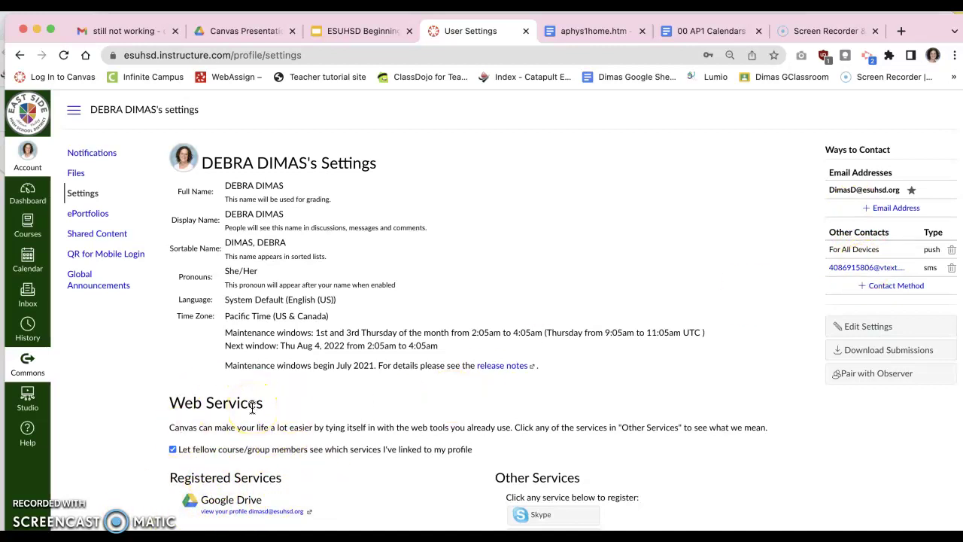
left_click(866, 327)
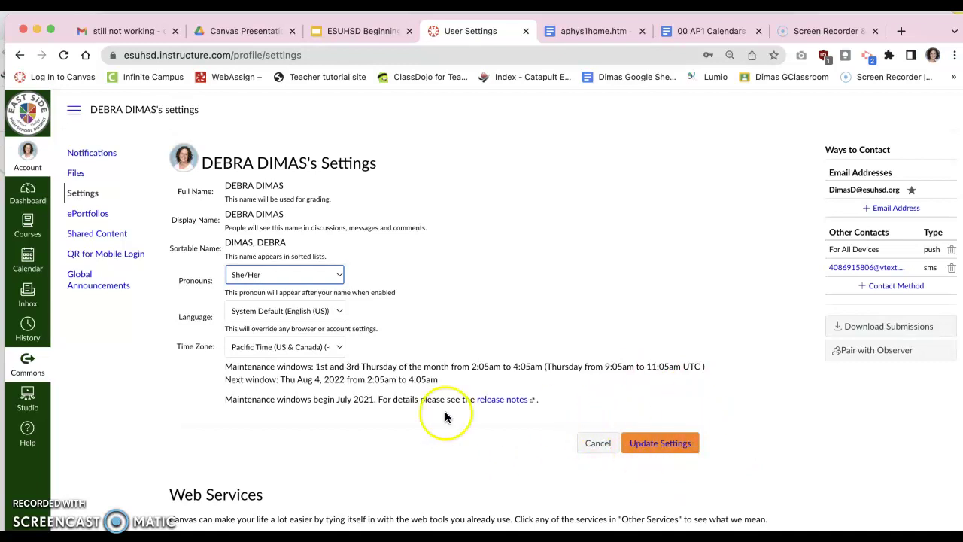
Upload 1Schoolpic2017 copy.jpg from the Desktop as the profile picture, adjust the circular crop and save it
left_click(185, 162)
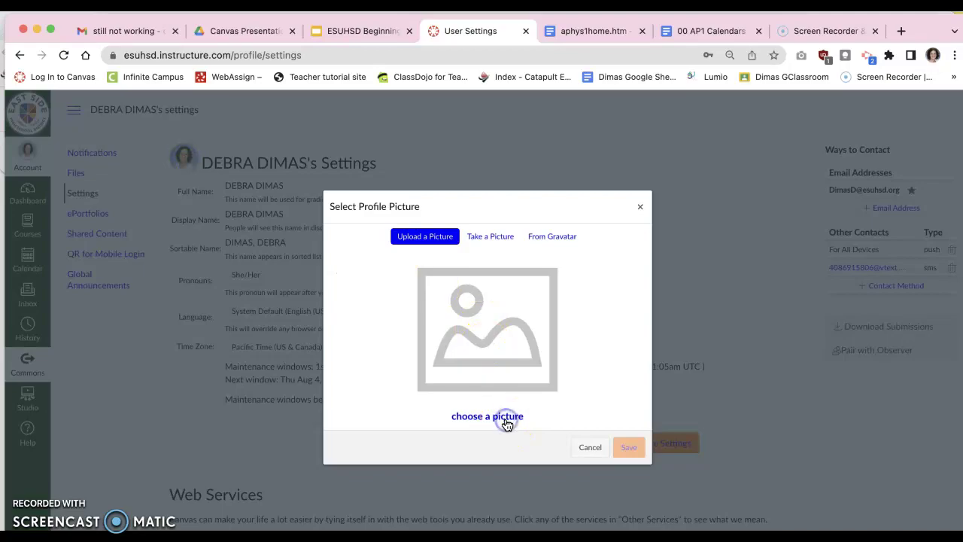
left_click(506, 425)
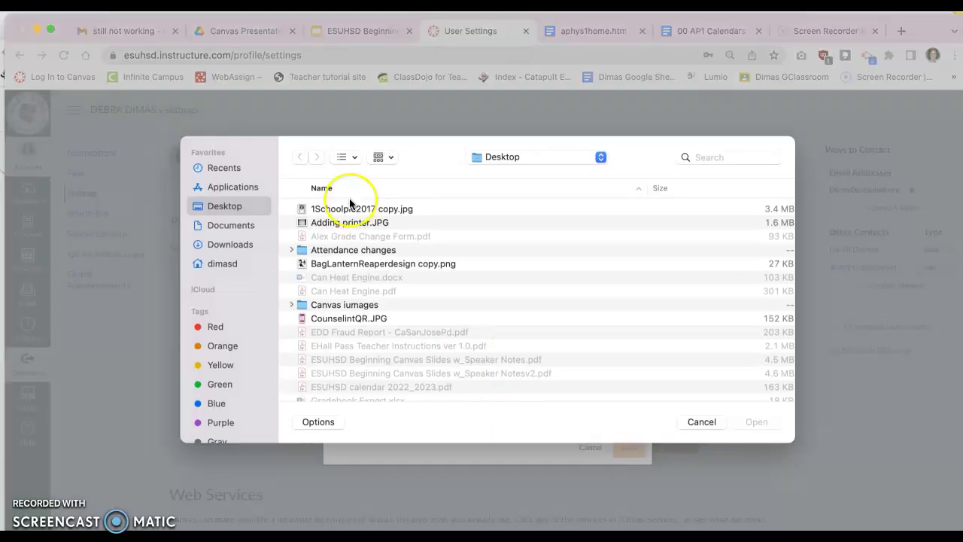
left_click(350, 213)
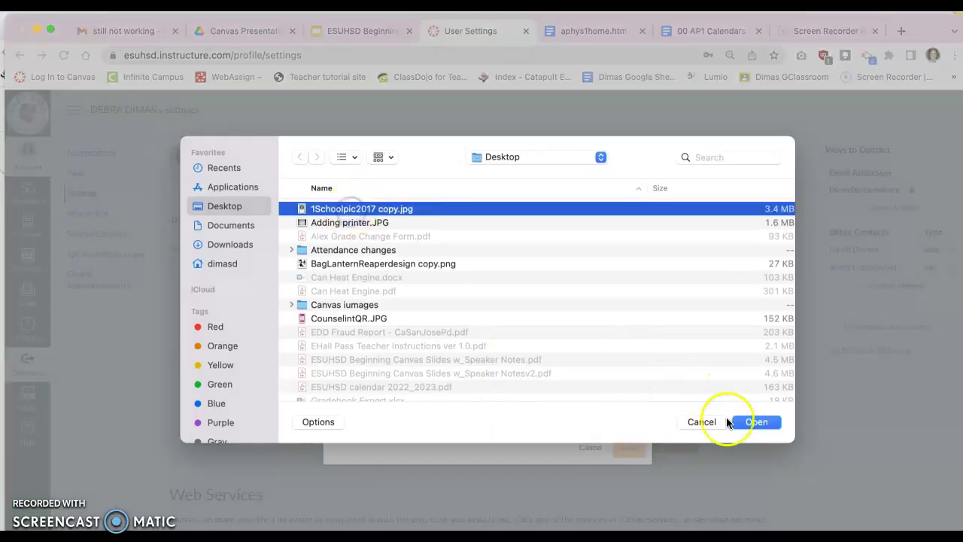
left_click(756, 421)
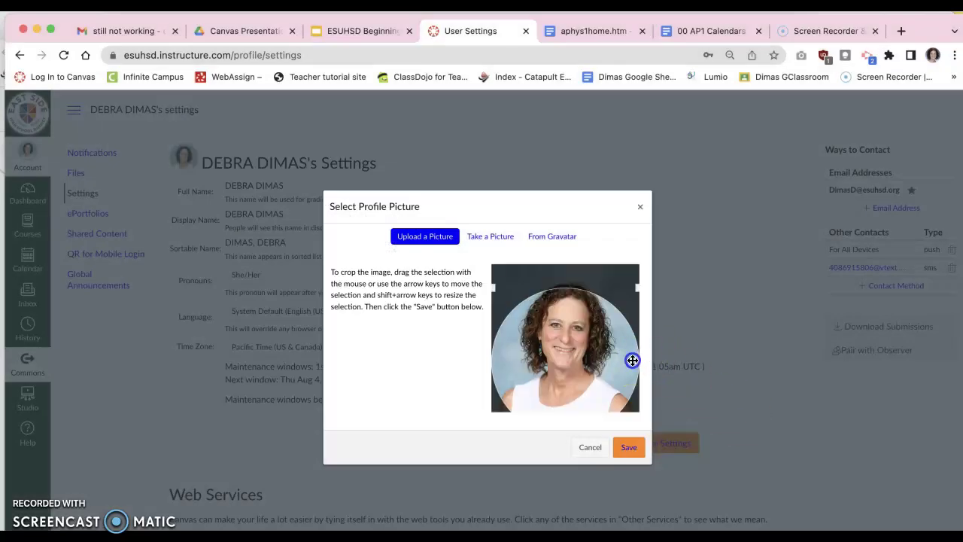
left_click_drag(632, 361, 632, 344)
left_click(631, 448)
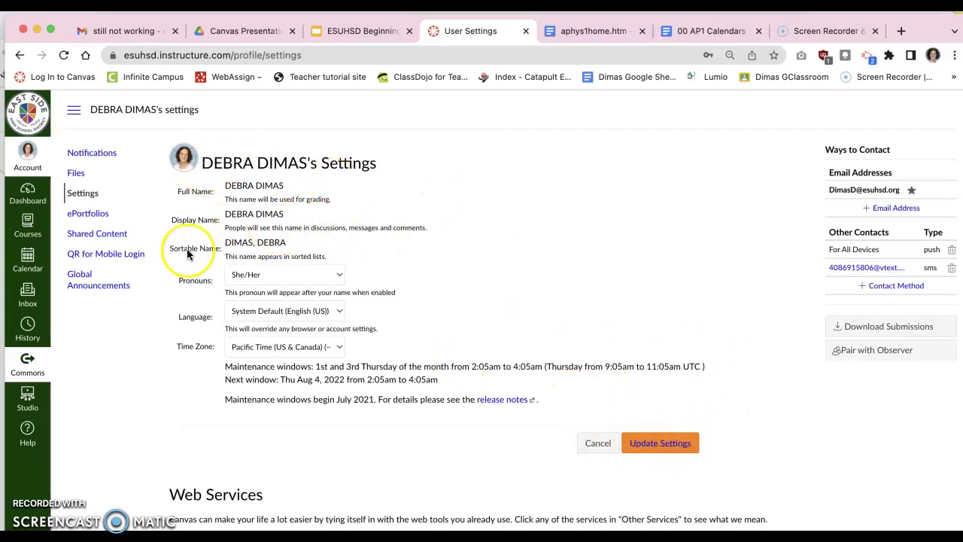
Choose She/Her as the pronouns, and view the form for registering another email address without adding one
left_click(336, 275)
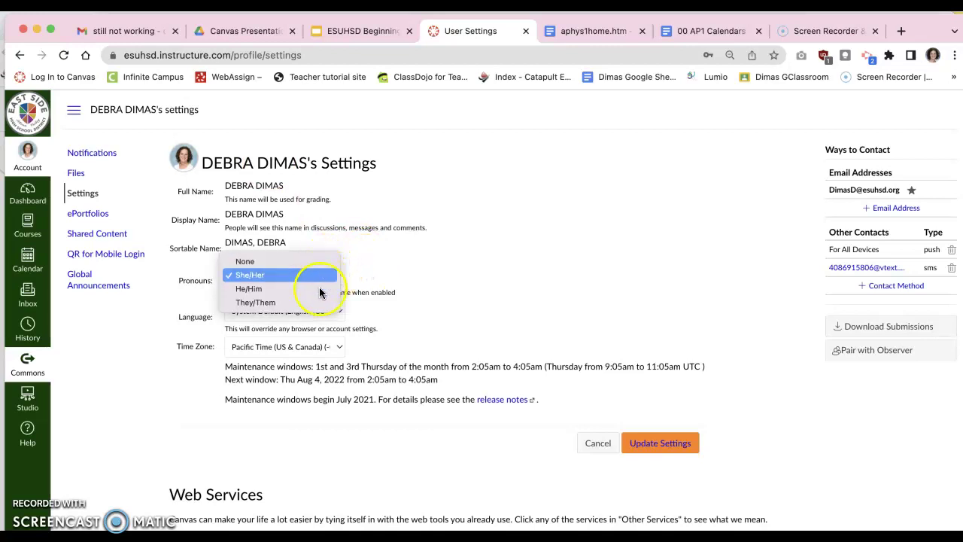
left_click(319, 275)
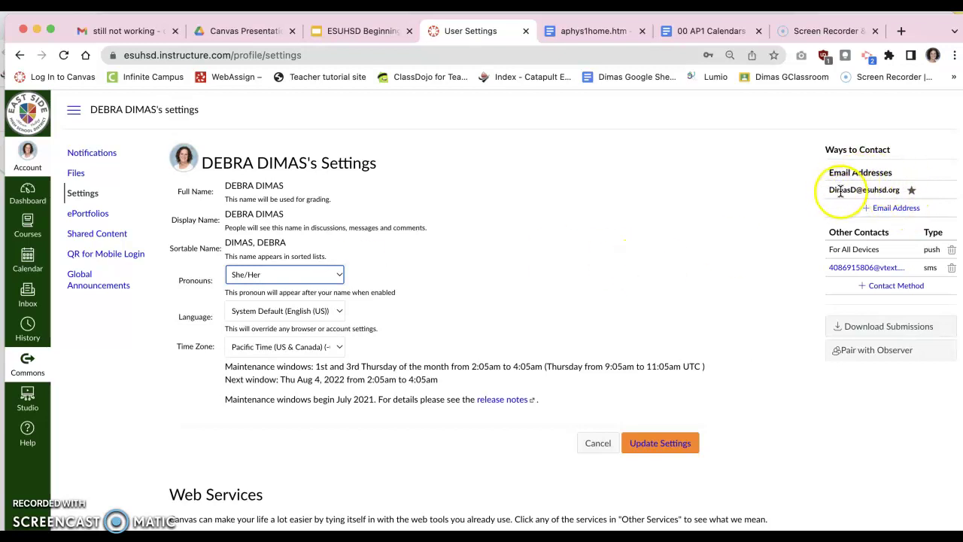
left_click(891, 209)
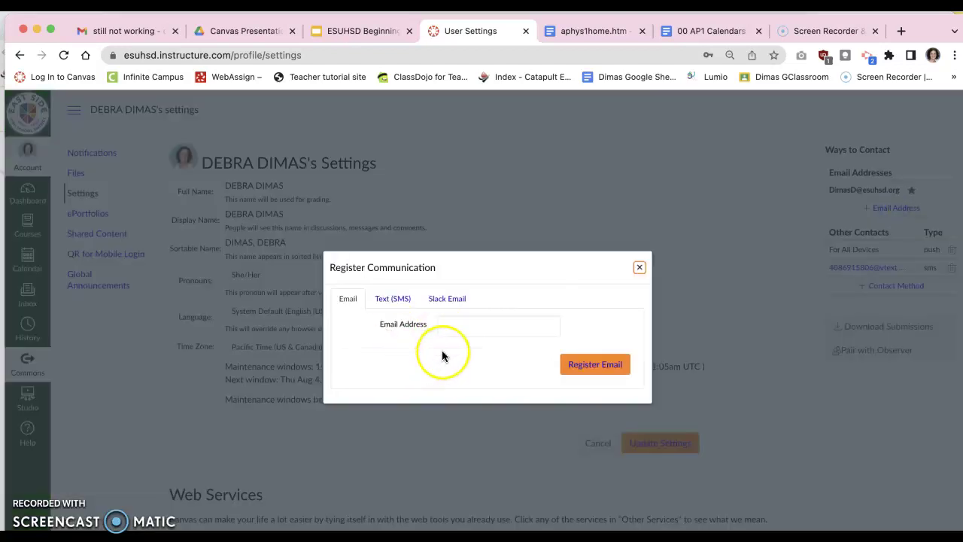
left_click(639, 269)
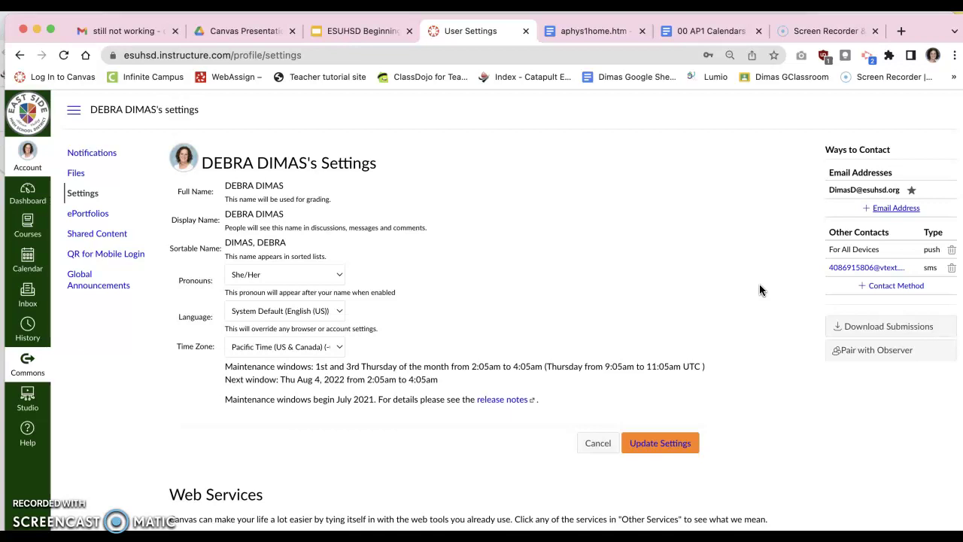
Check the registered web services for Google Drive and save the updated user settings
scroll(674, 406, "down", 2)
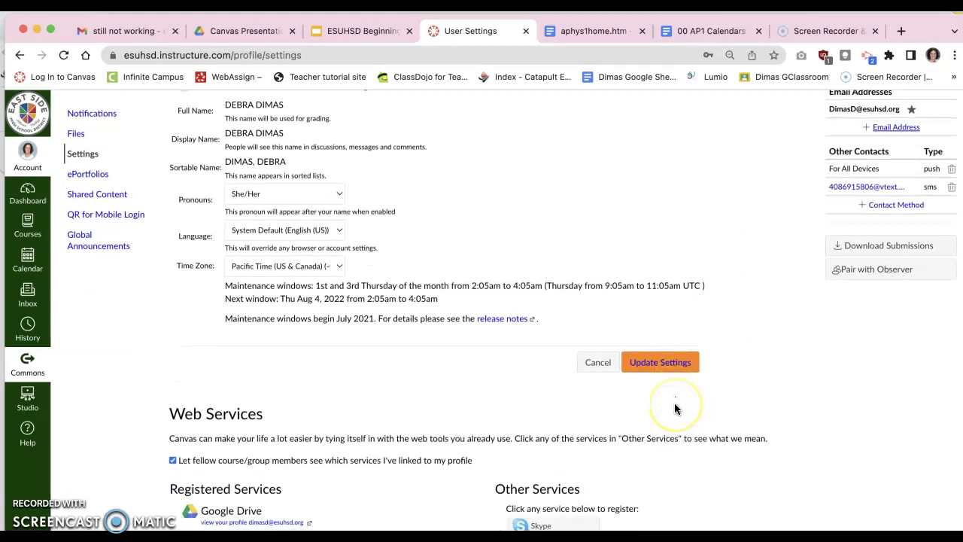
scroll(675, 406, "down", 3)
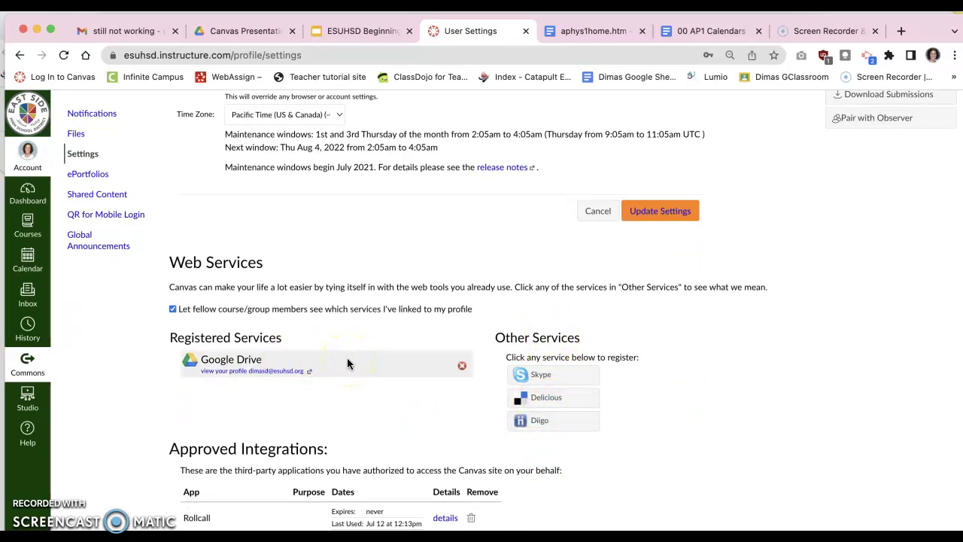
left_click(665, 214)
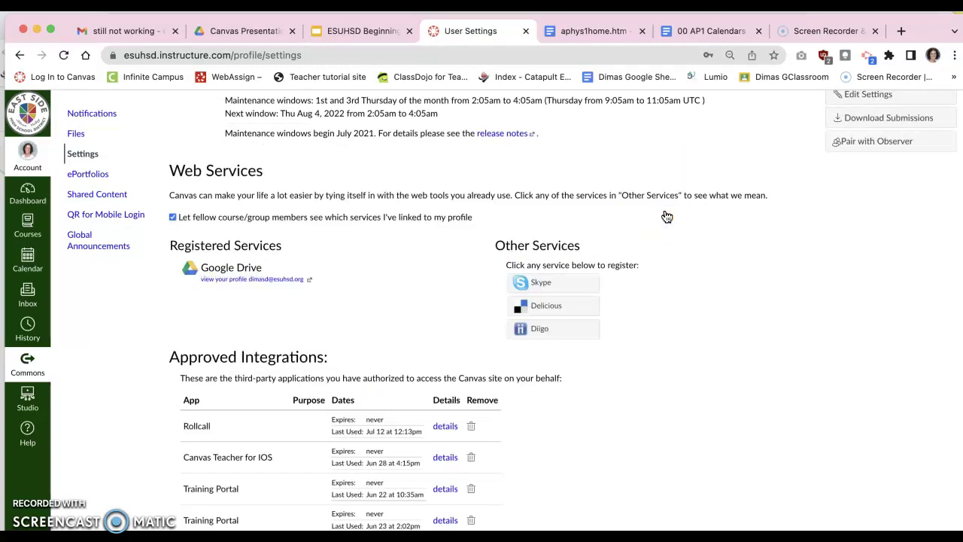
Switch to the Google Slides presentation, return to the Agenda slide and follow the Assignments via Modules link
left_click(370, 31)
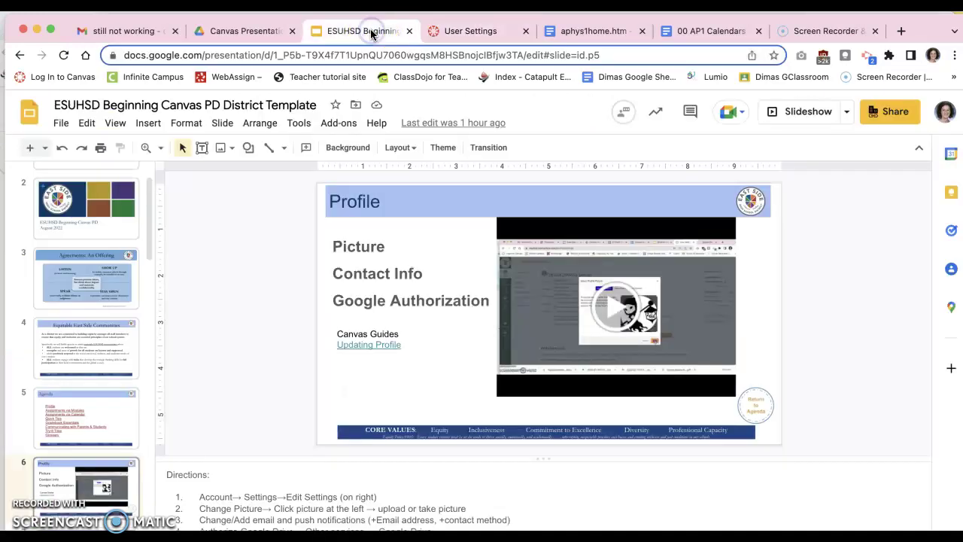
left_click(477, 310)
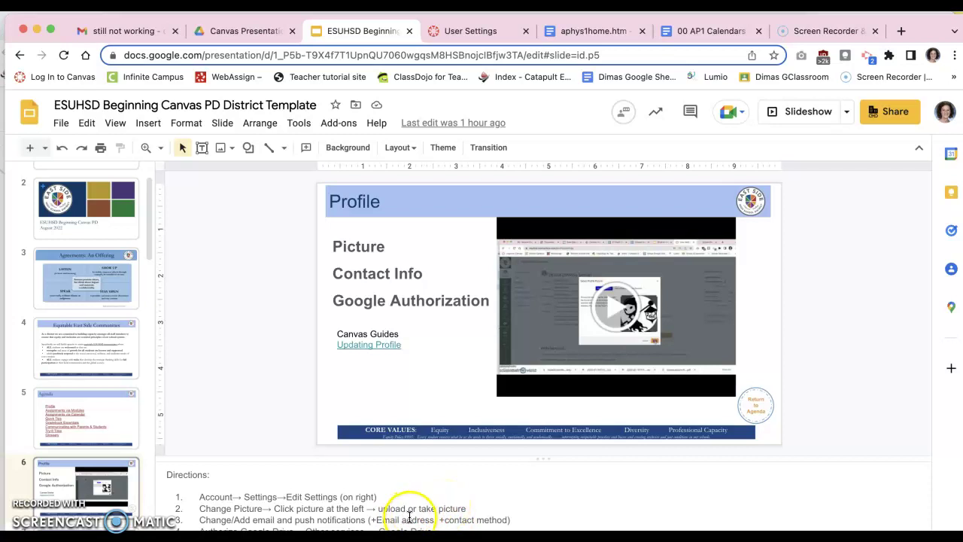
left_click(757, 407)
left_click(774, 439)
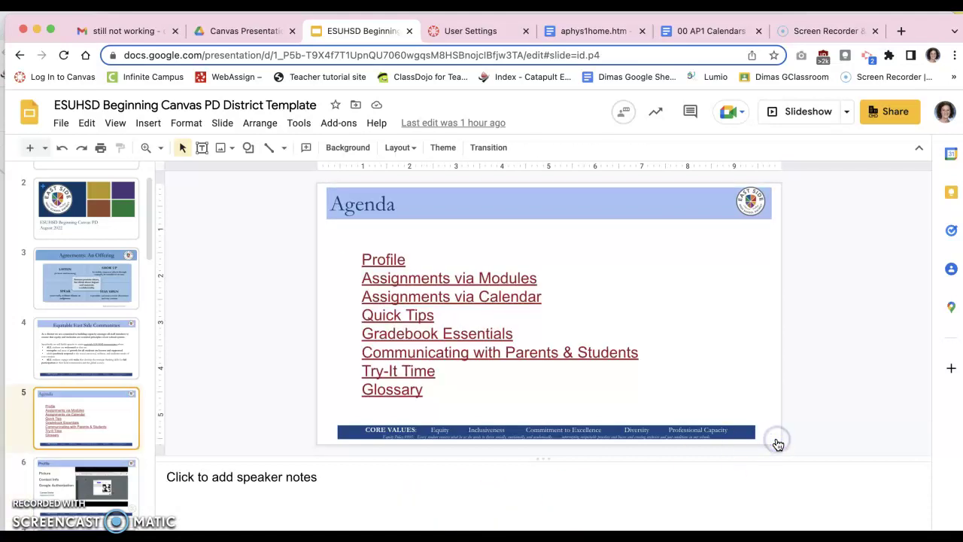
left_click(462, 278)
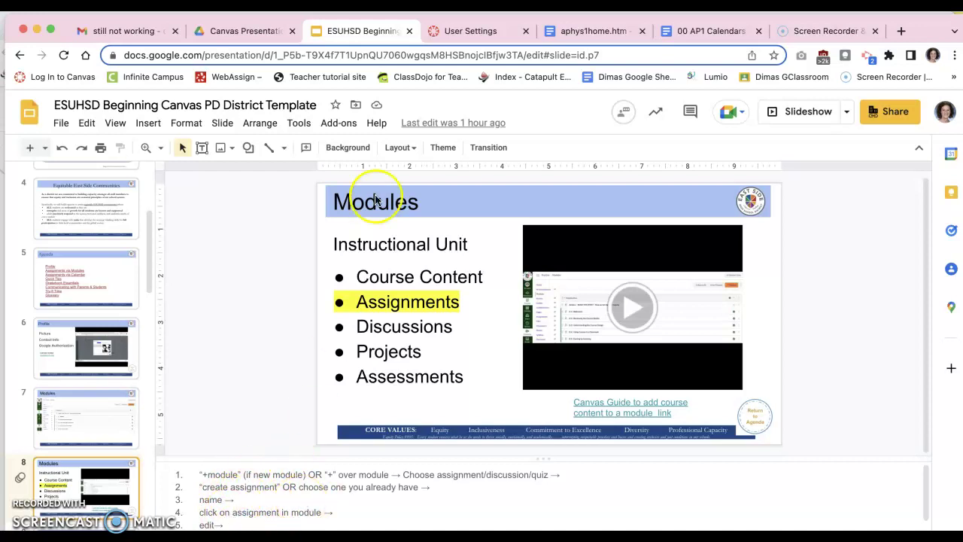
Switch back to Canvas and open the Modules page of the 2022 DD Sandbox course from the dashboard
left_click(484, 31)
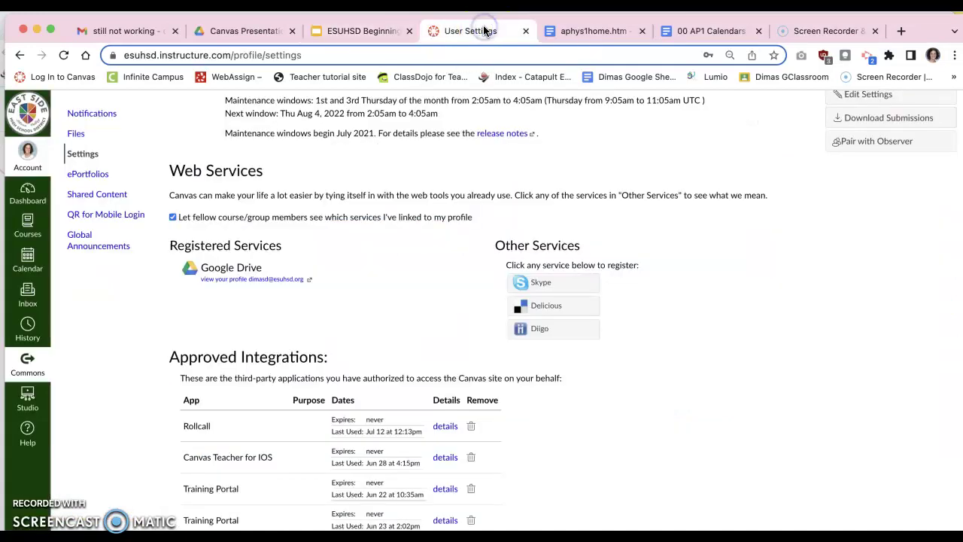
left_click(37, 197)
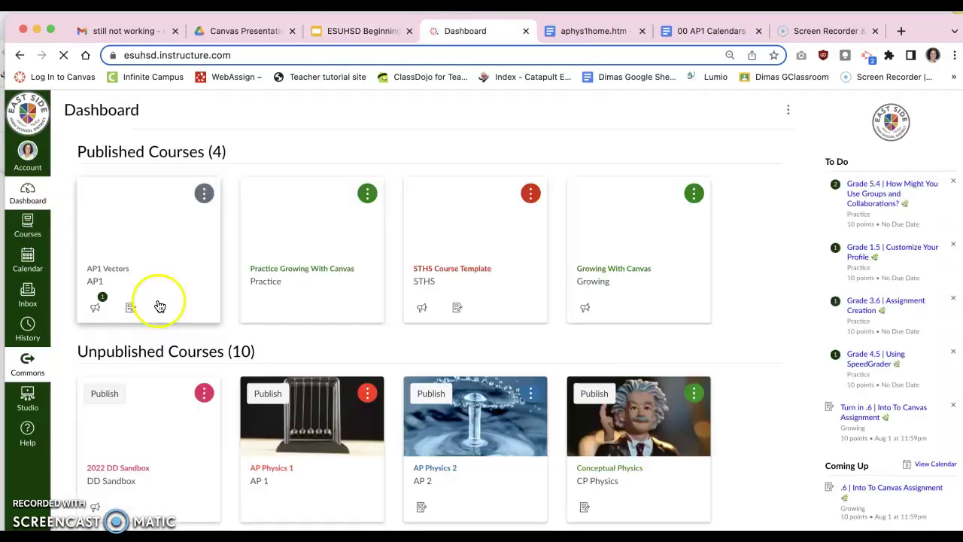
left_click(143, 470)
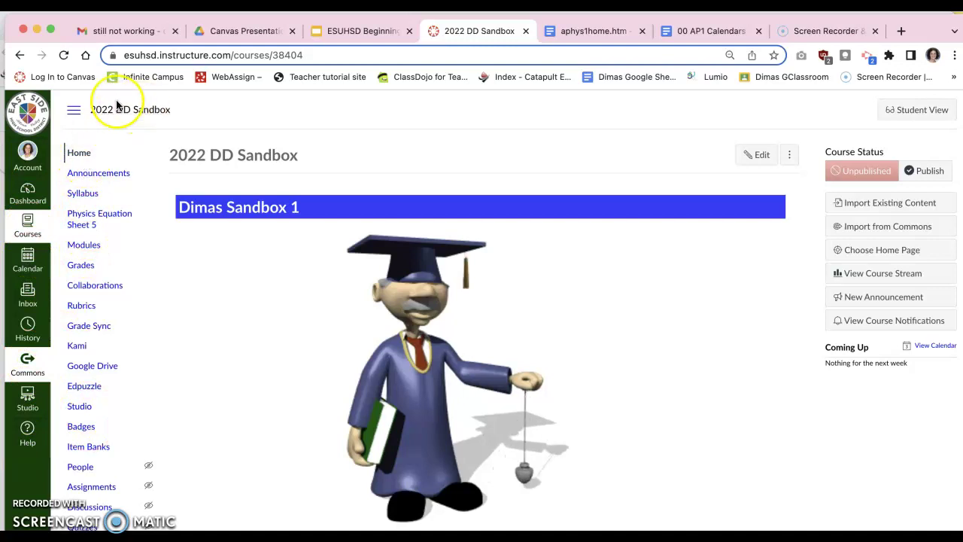
left_click(85, 245)
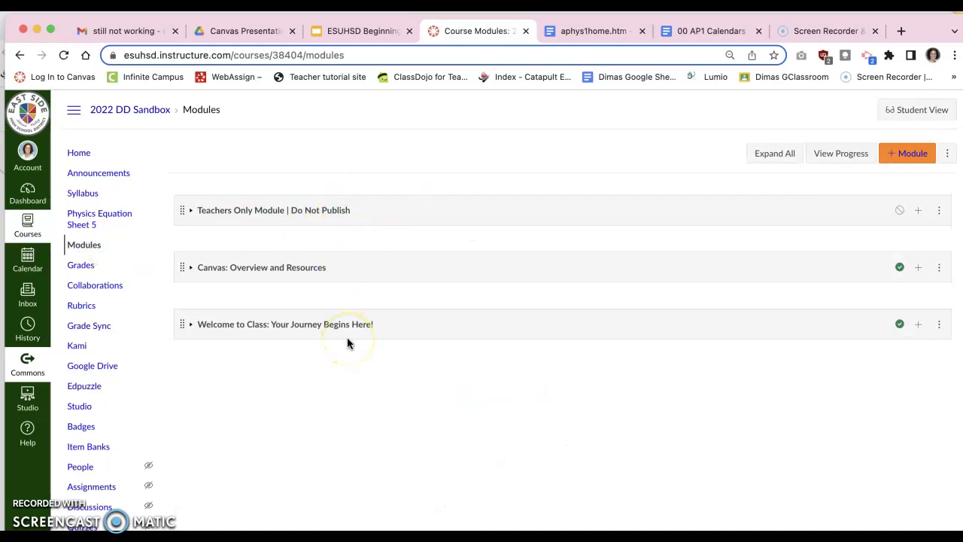
Add a new module named "Module 1" to the course
left_click(906, 155)
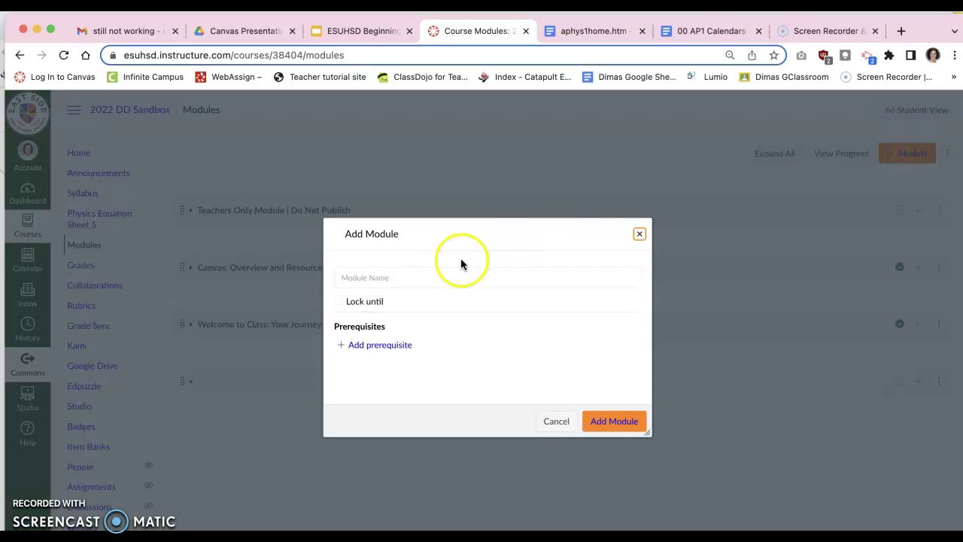
left_click(440, 277)
type("Modue")
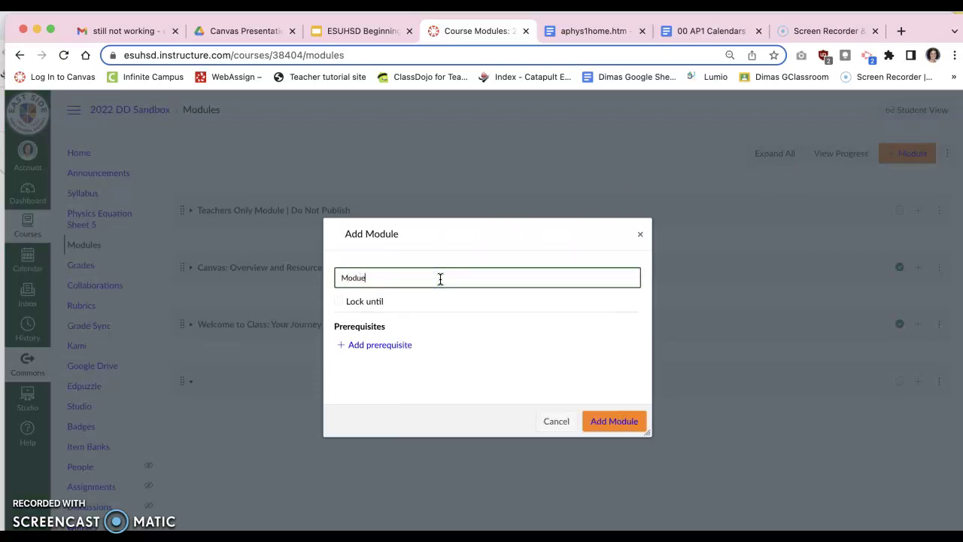
key("BackSpace")
type("le 1")
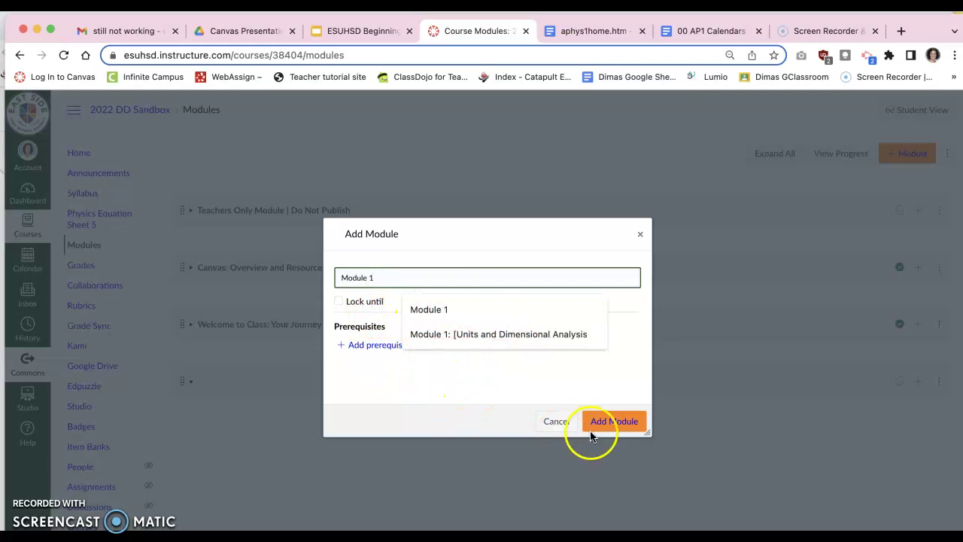
left_click(629, 423)
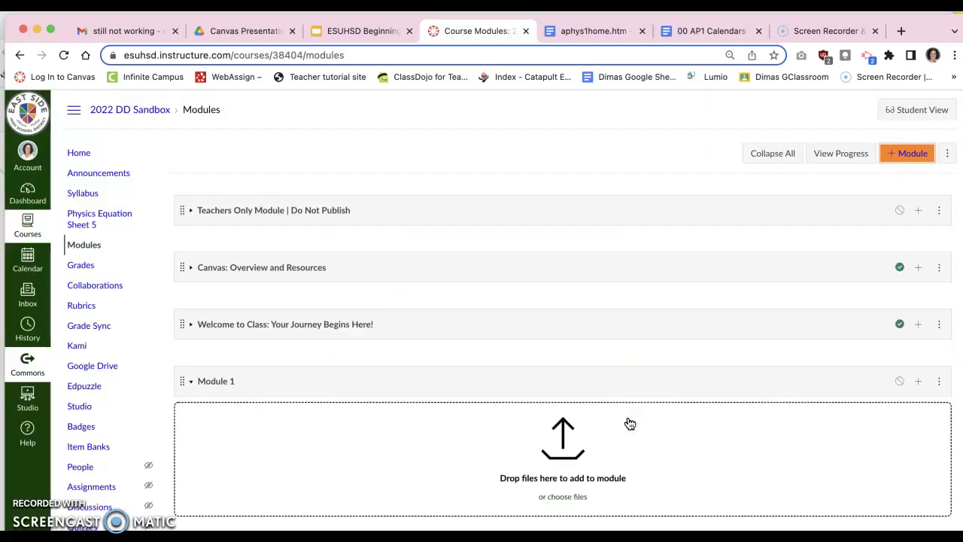
Create a new assignment named "Assignment 1" in Module 1, without indentation
left_click(919, 382)
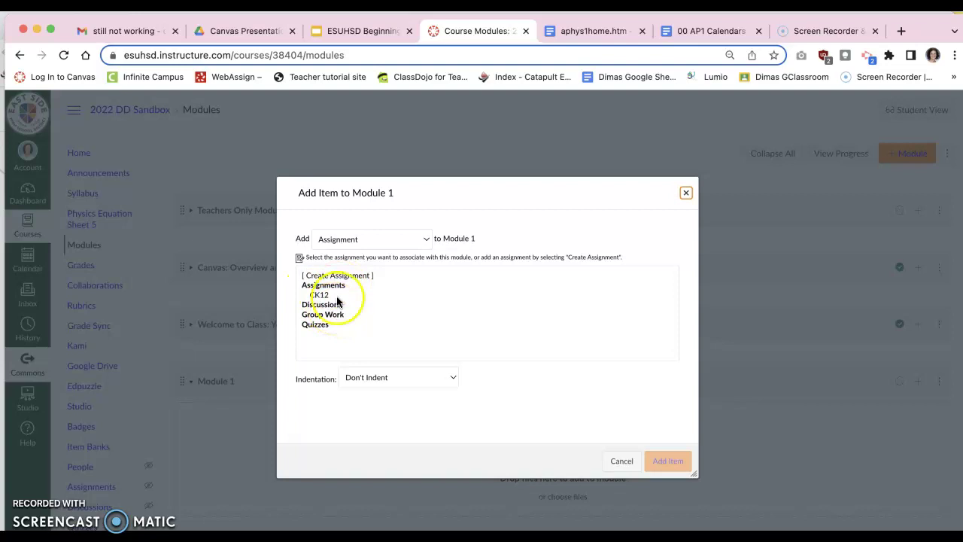
left_click(339, 275)
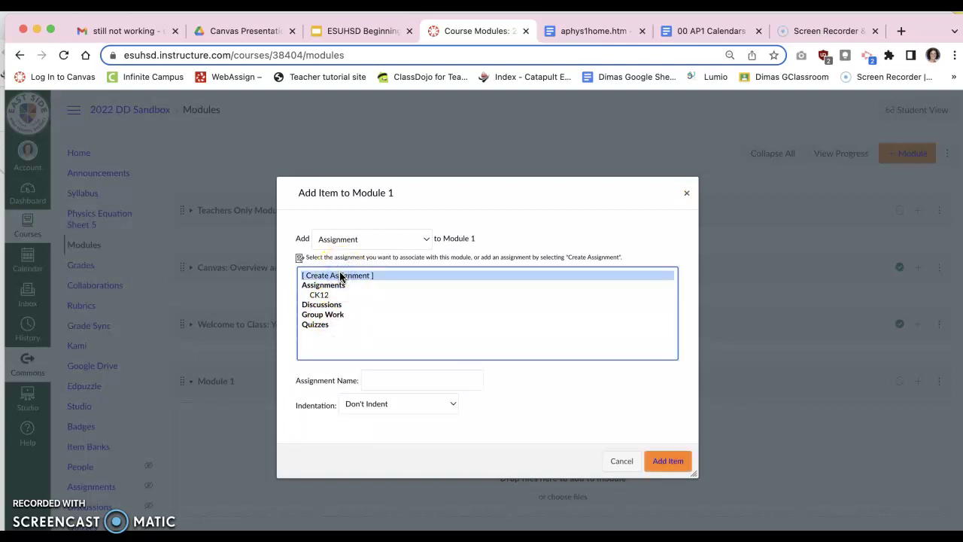
left_click(370, 373)
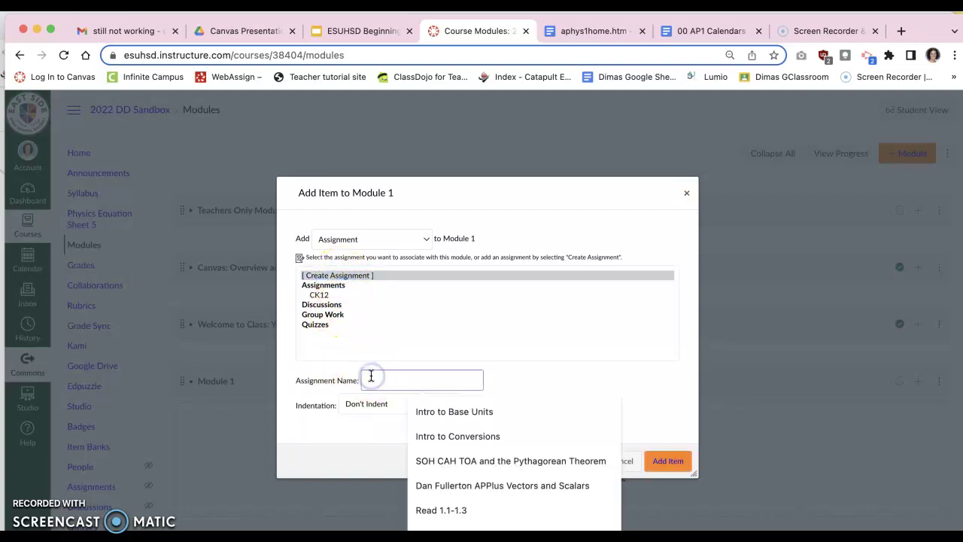
type("As")
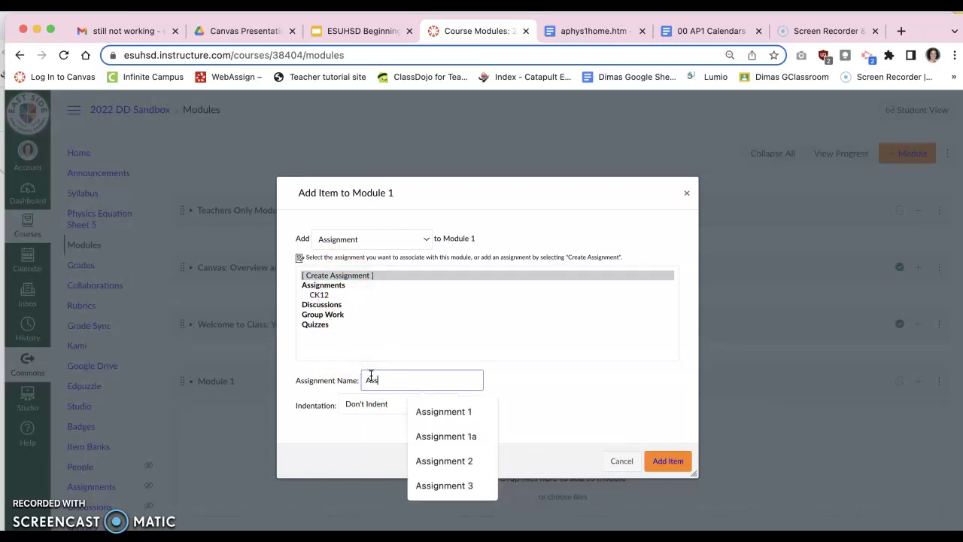
type("s")
left_click(430, 411)
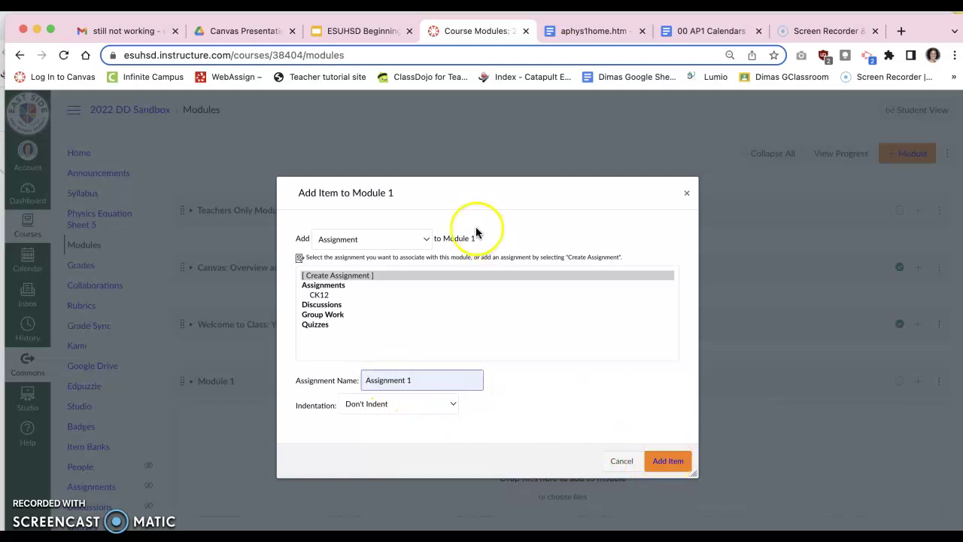
left_click(672, 461)
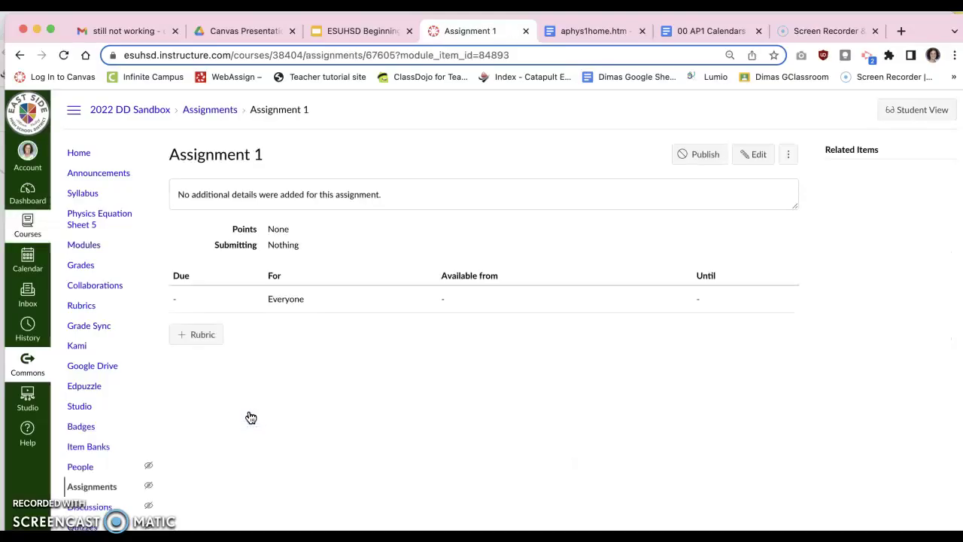
Edit Assignment 1 and enter the instructions "Read Your Textbook" and "Answer Review Questions on Pg 6" on separate lines
left_click(759, 156)
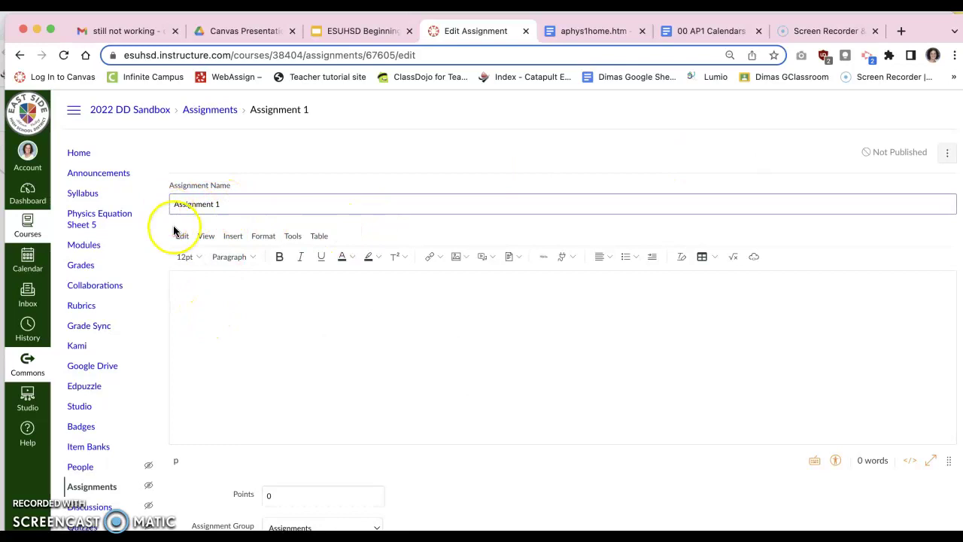
left_click(199, 316)
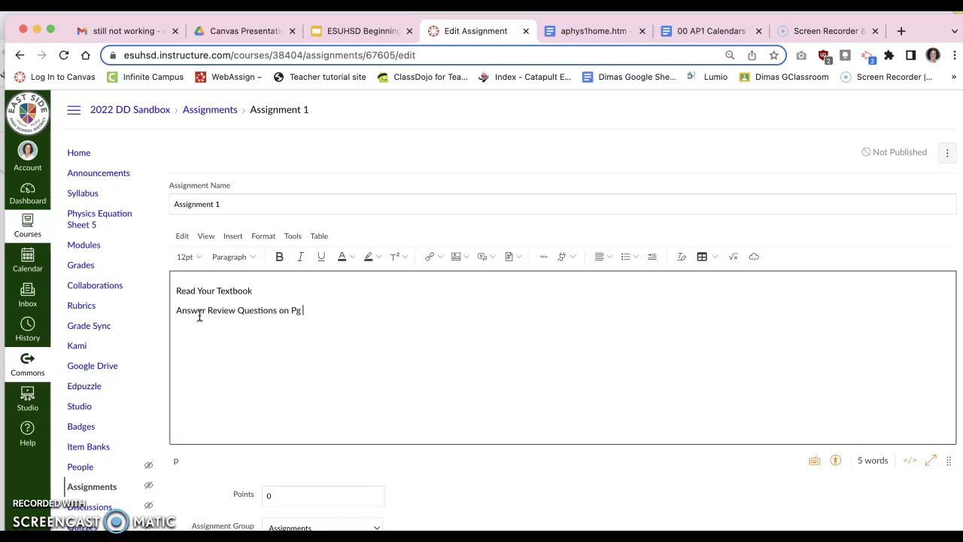
left_click(317, 236)
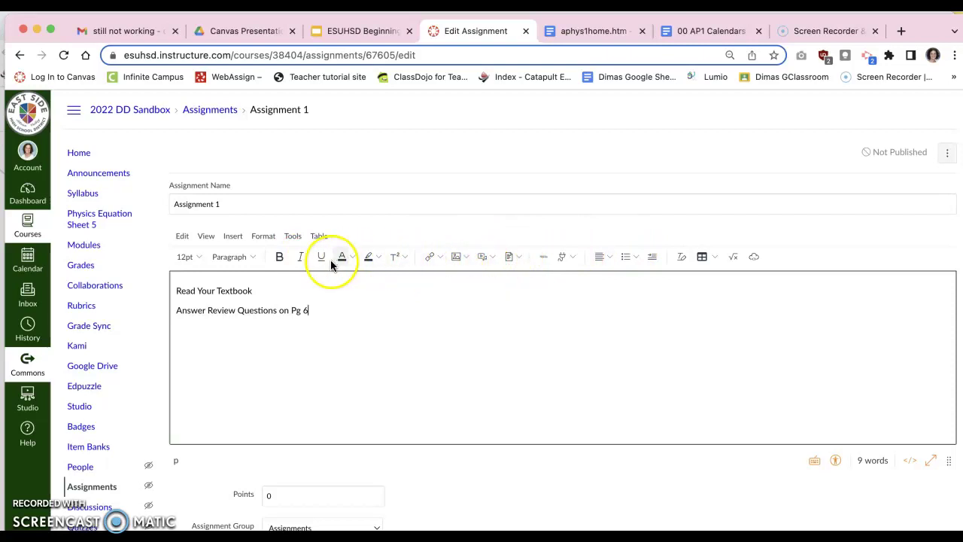
Examine the editor's options for inserting images, media, documents and external apps into the assignment instructions
left_click(465, 258)
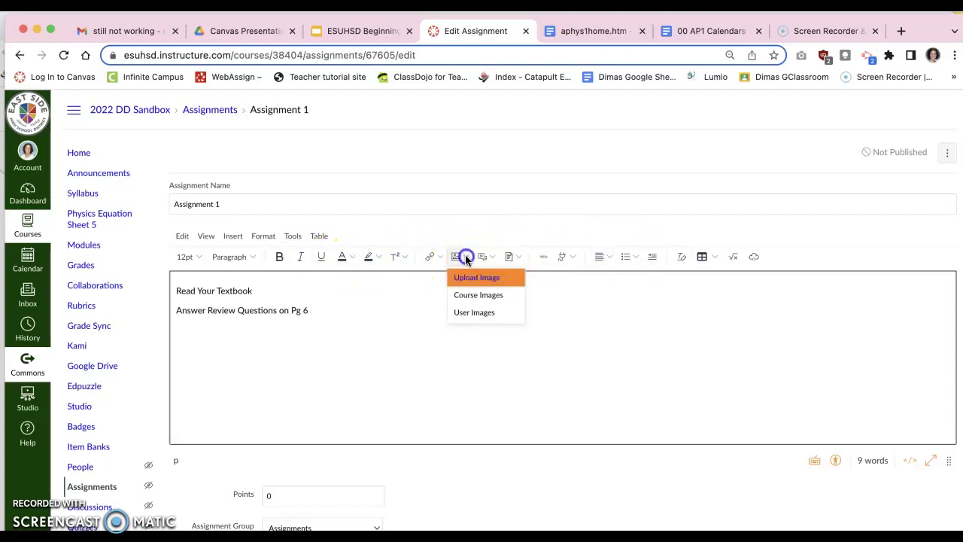
left_click(494, 256)
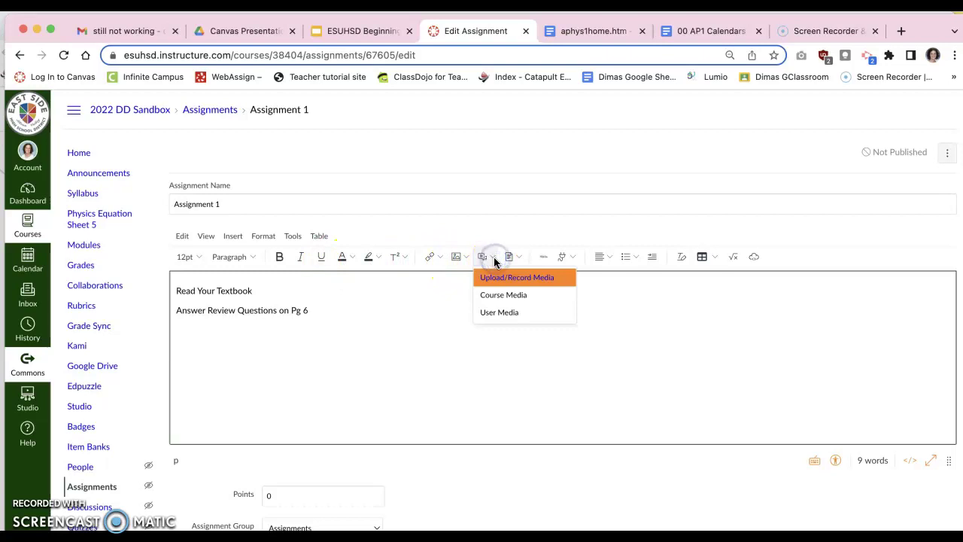
left_click(522, 258)
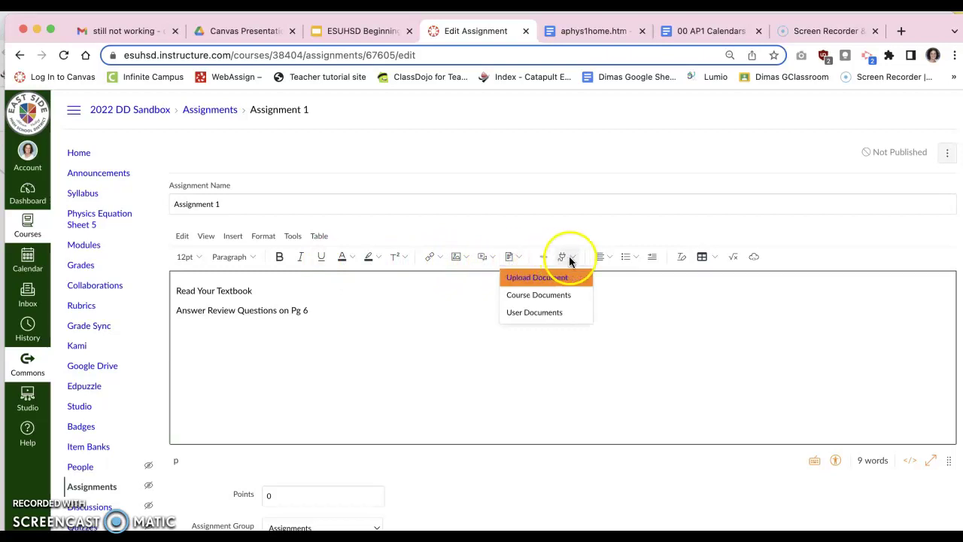
left_click(573, 257)
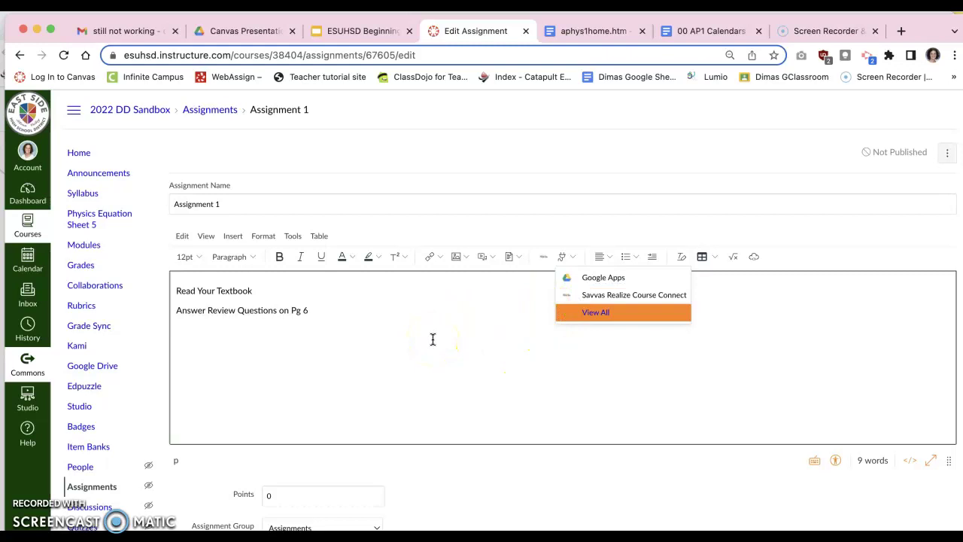
left_click(393, 344)
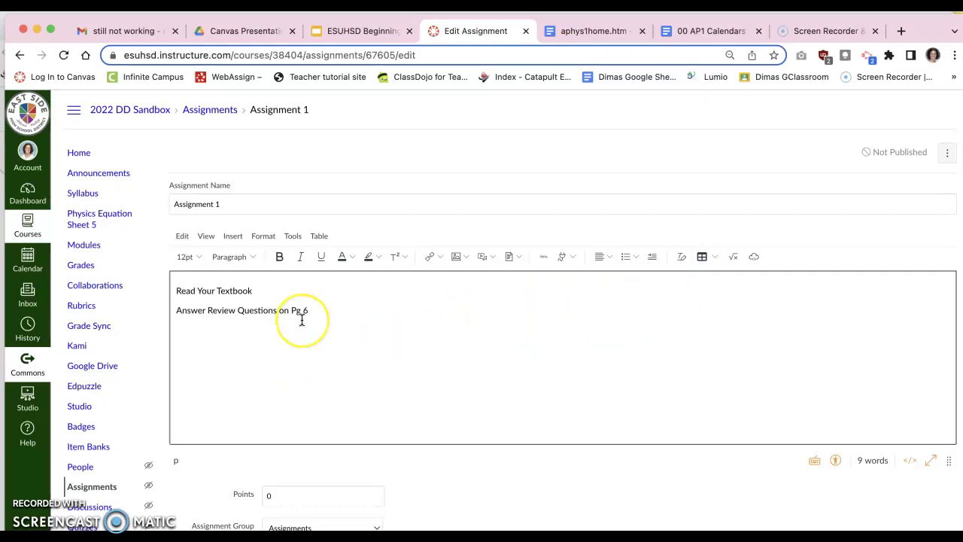
Set the assignment's points to 5
scroll(301, 320, "down", 3)
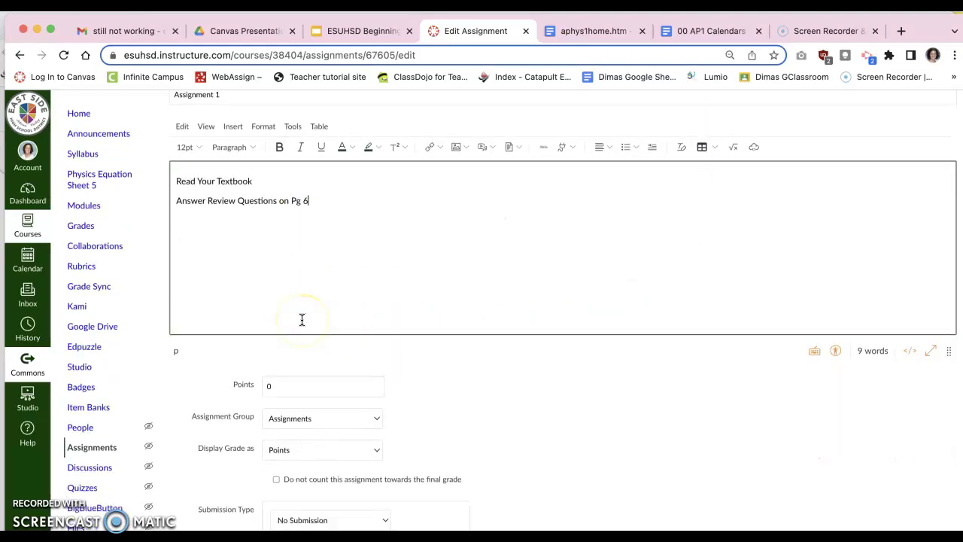
left_click(279, 387)
key("BackSpace")
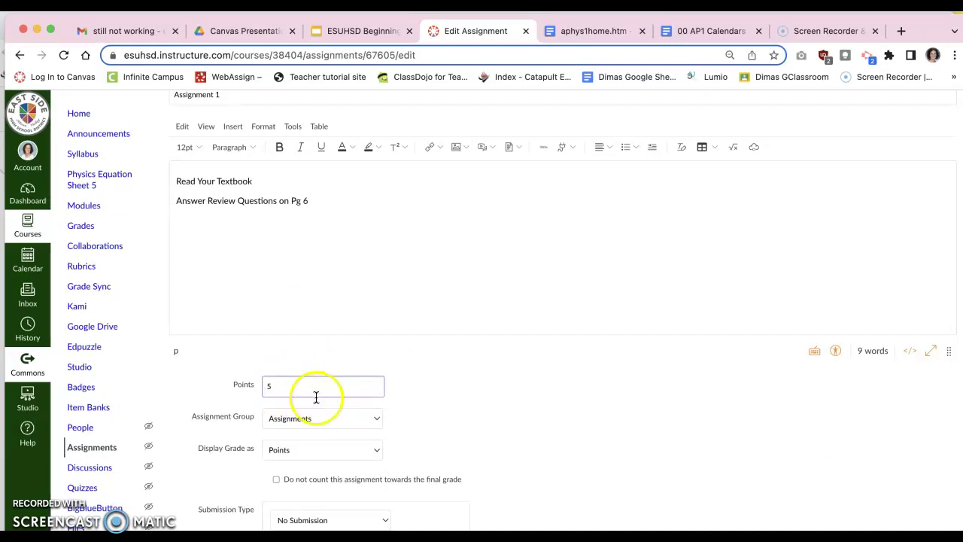
Review the available assignment groups and grade display options without changing either selection
left_click(323, 418)
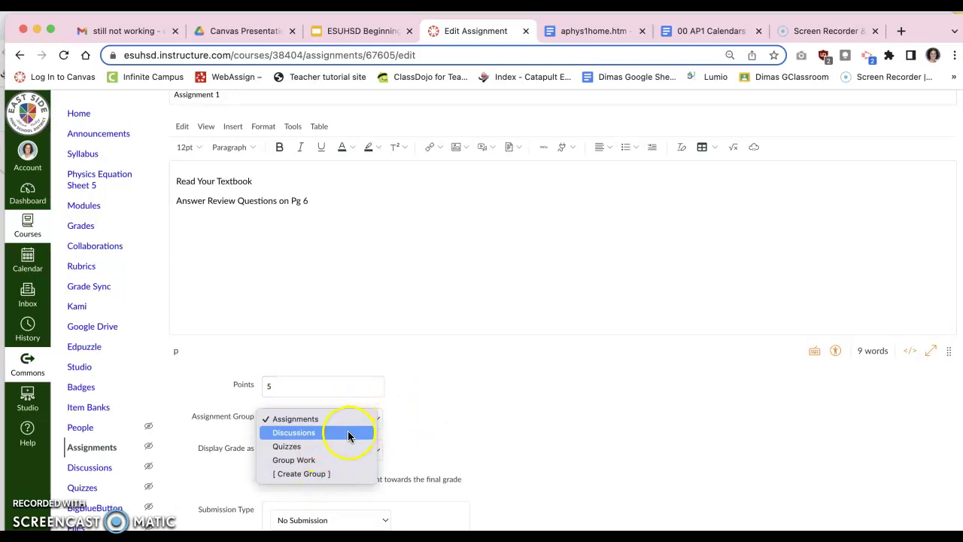
left_click(440, 422)
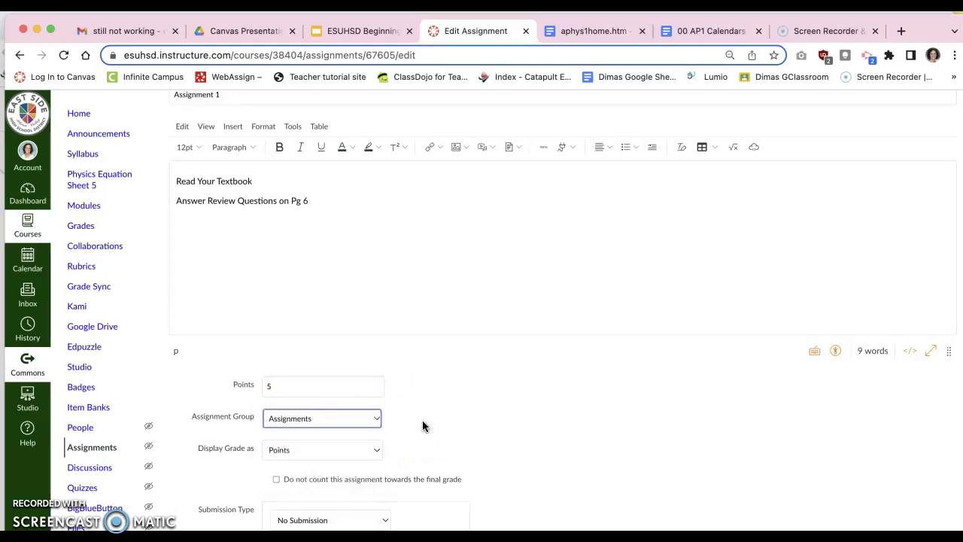
scroll(424, 424, "down", 2)
left_click(366, 380)
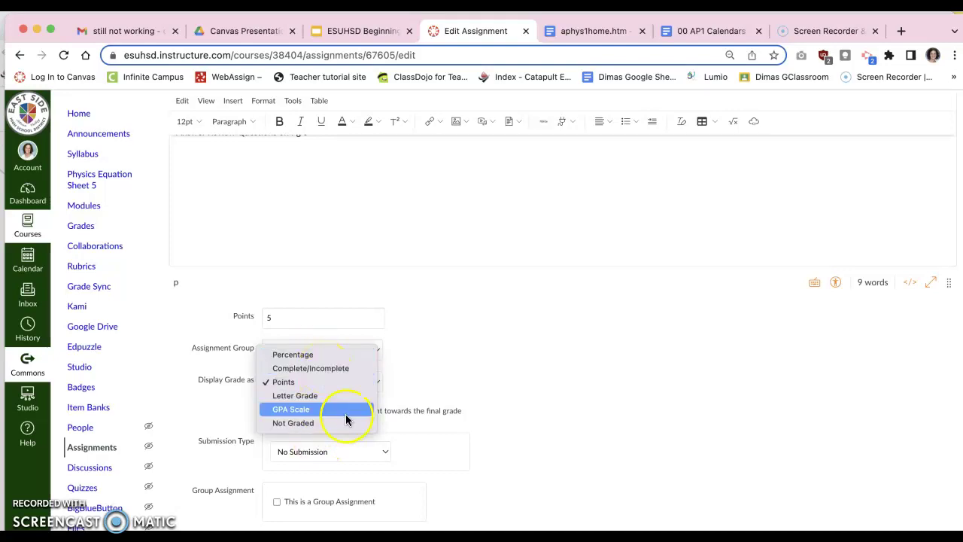
left_click(454, 383)
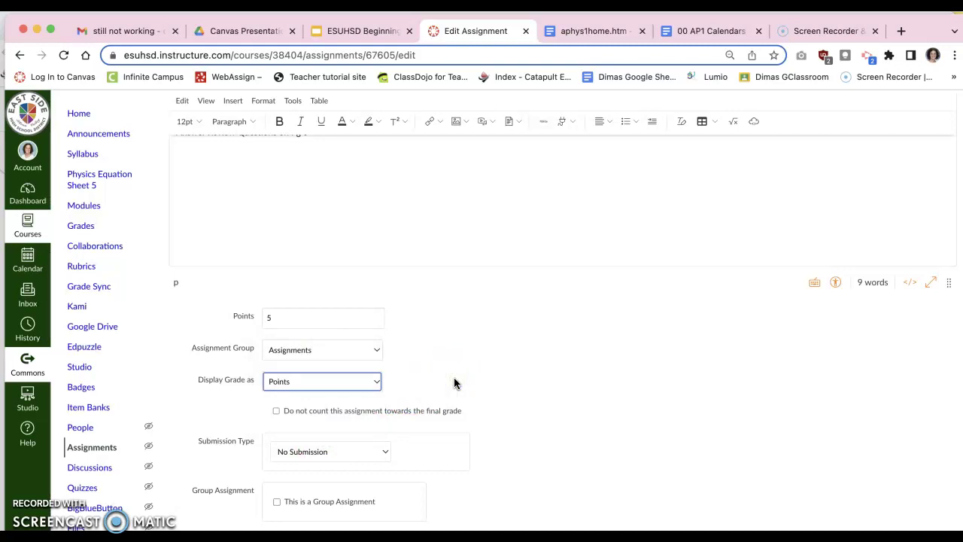
Set the submission type to Online and allow Text Entry and File Uploads
scroll(454, 383, "down", 3)
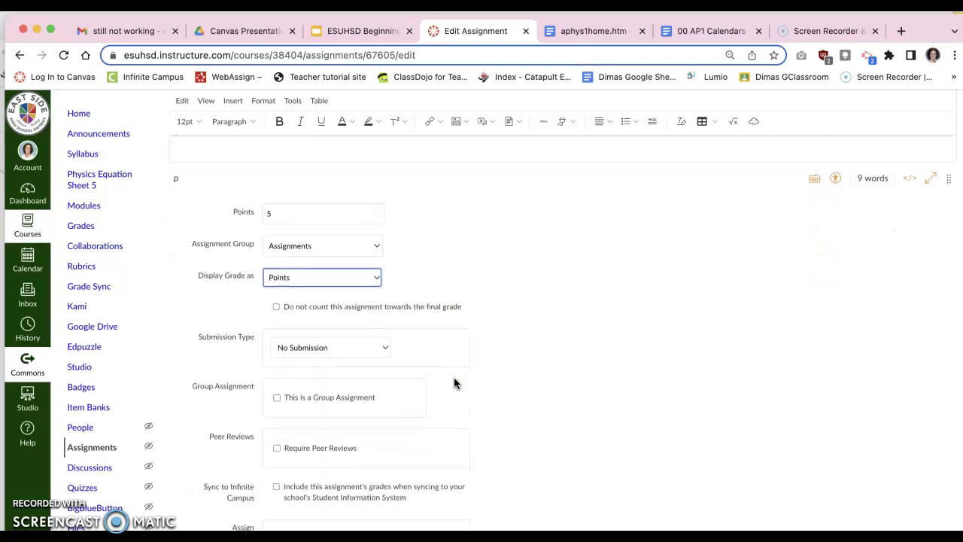
scroll(453, 383, "down", 2)
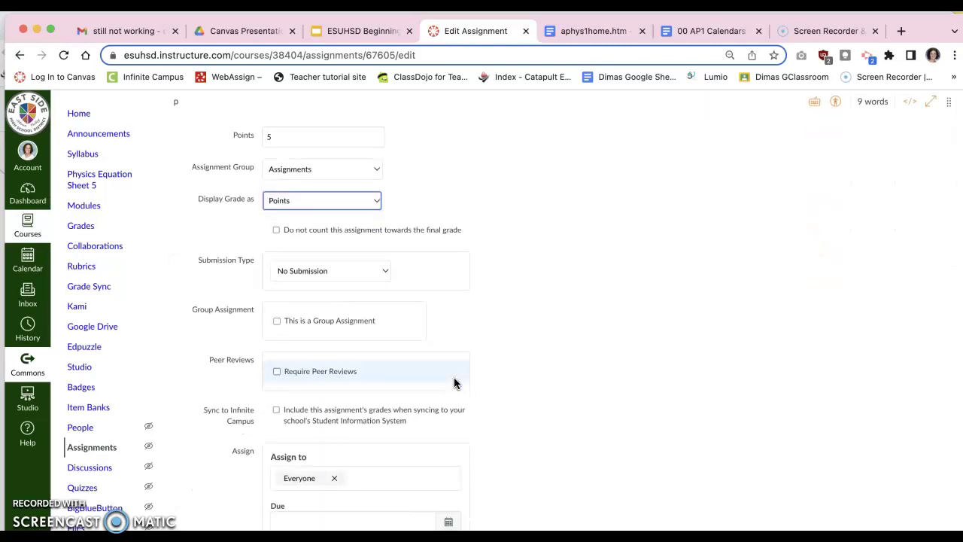
left_click(374, 270)
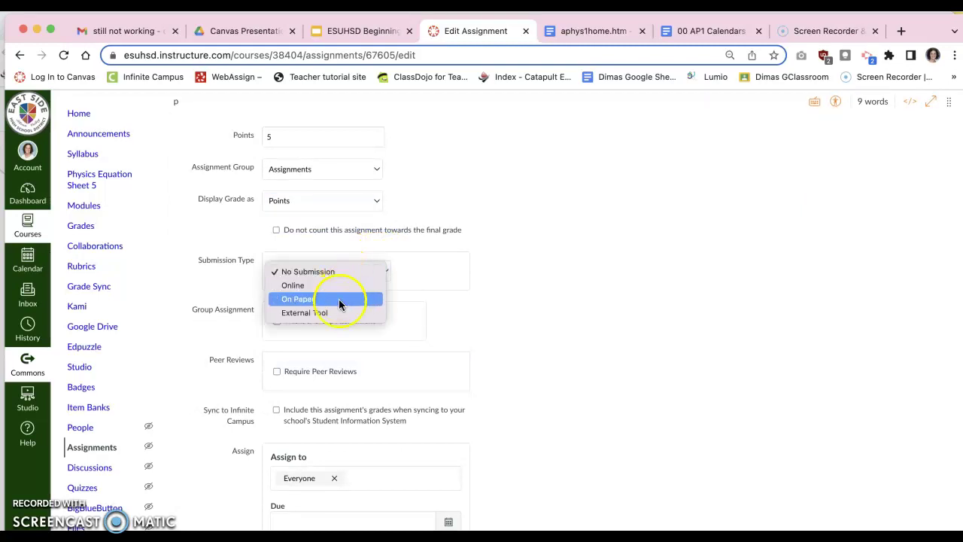
left_click(334, 292)
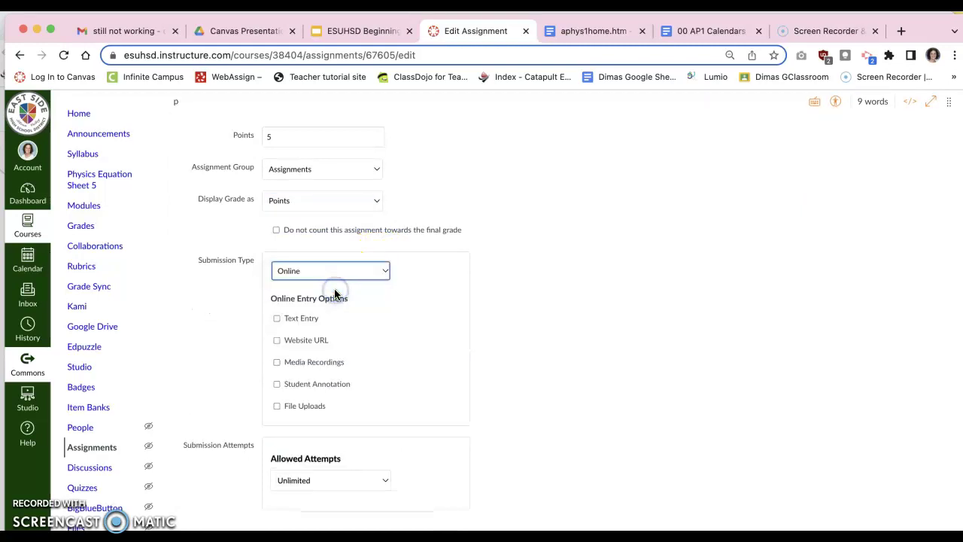
left_click(278, 322)
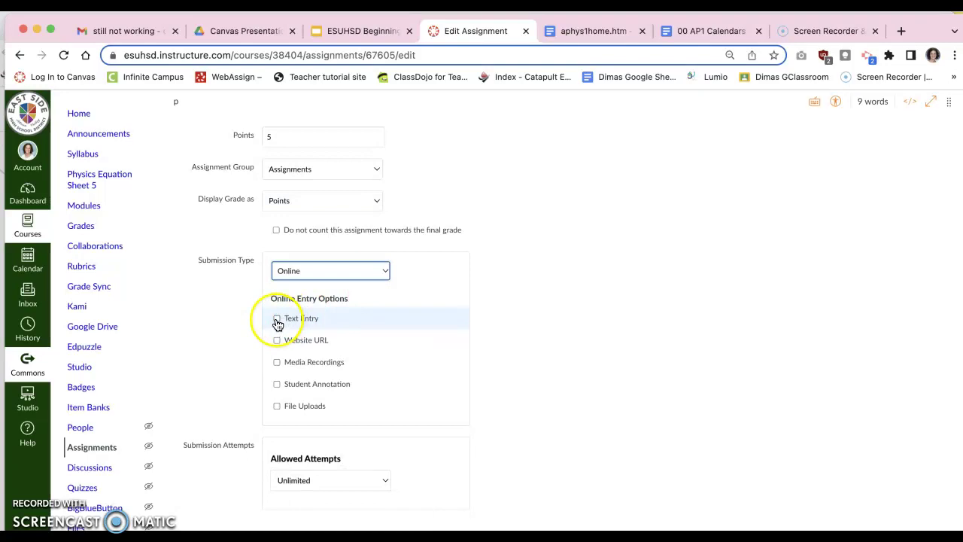
left_click(276, 405)
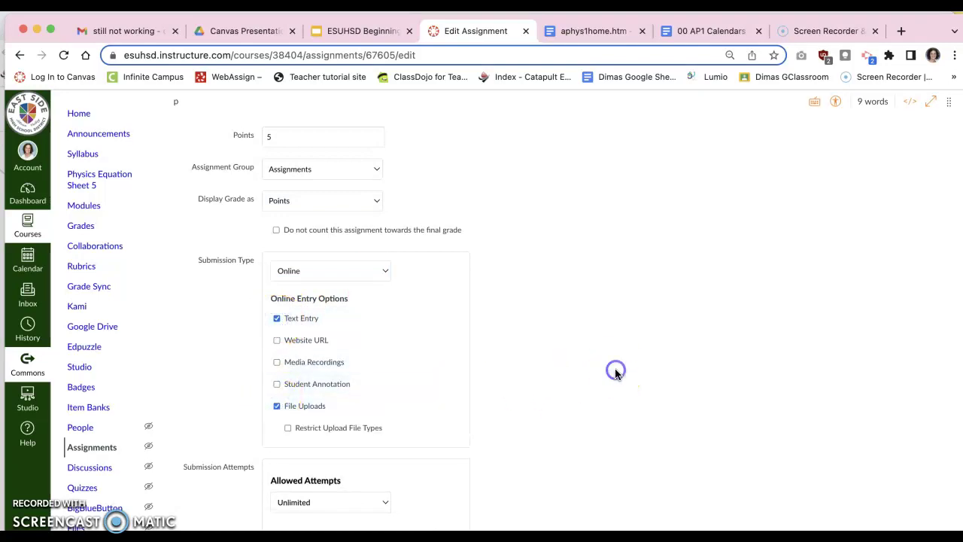
Change the allowed submission attempts to Limited
scroll(615, 373, "down", 3)
left_click(376, 334)
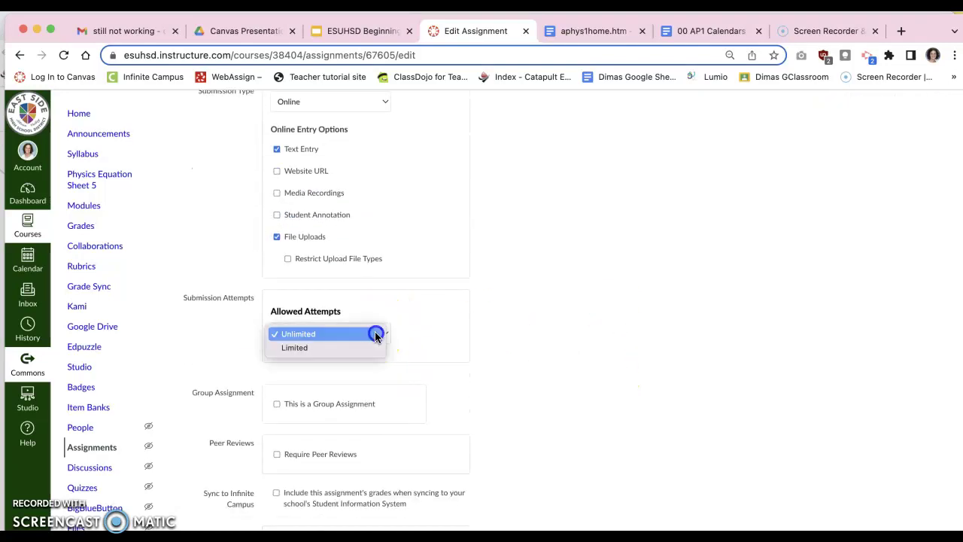
left_click(359, 347)
Set the assignment's due date for everyone to August 10, 2022
scroll(454, 363, "down", 3)
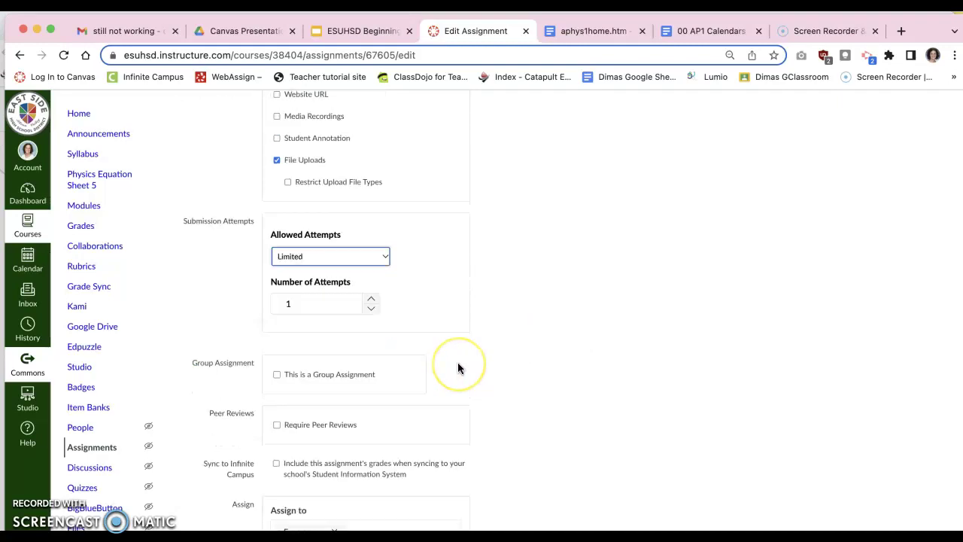
scroll(397, 283, "down", 2)
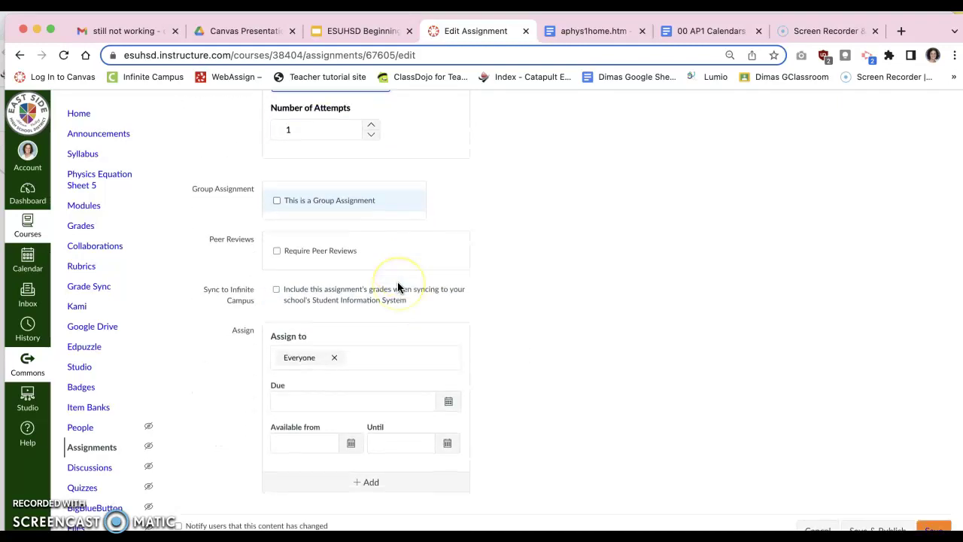
left_click(449, 387)
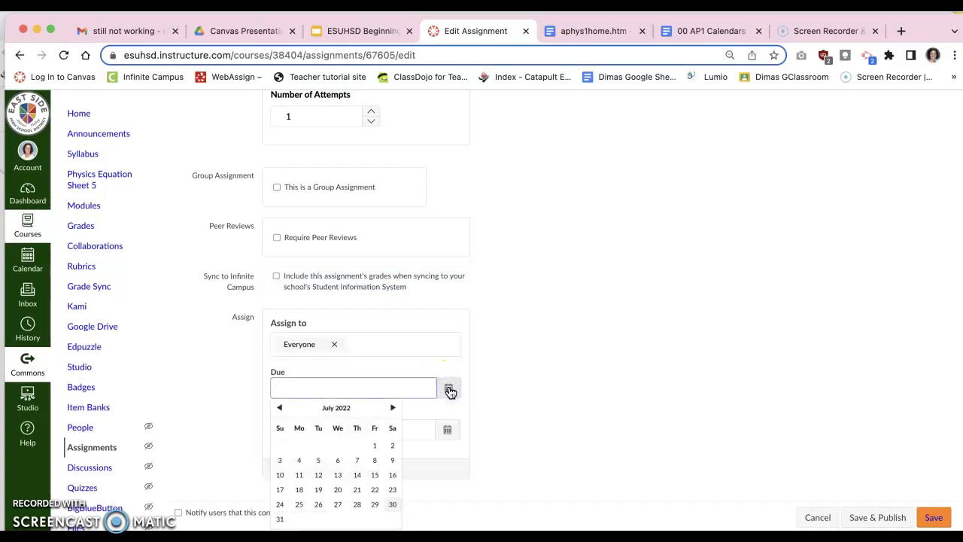
left_click(392, 408)
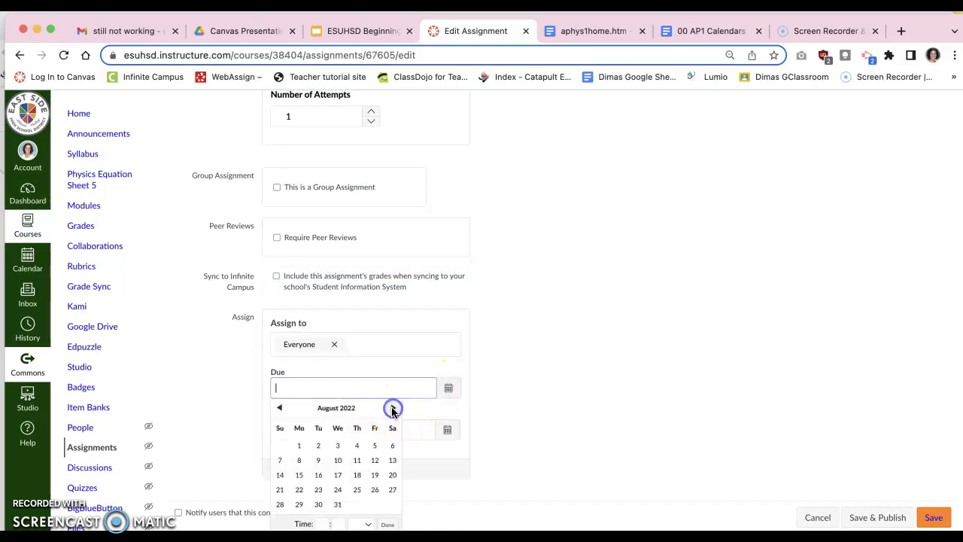
left_click(338, 460)
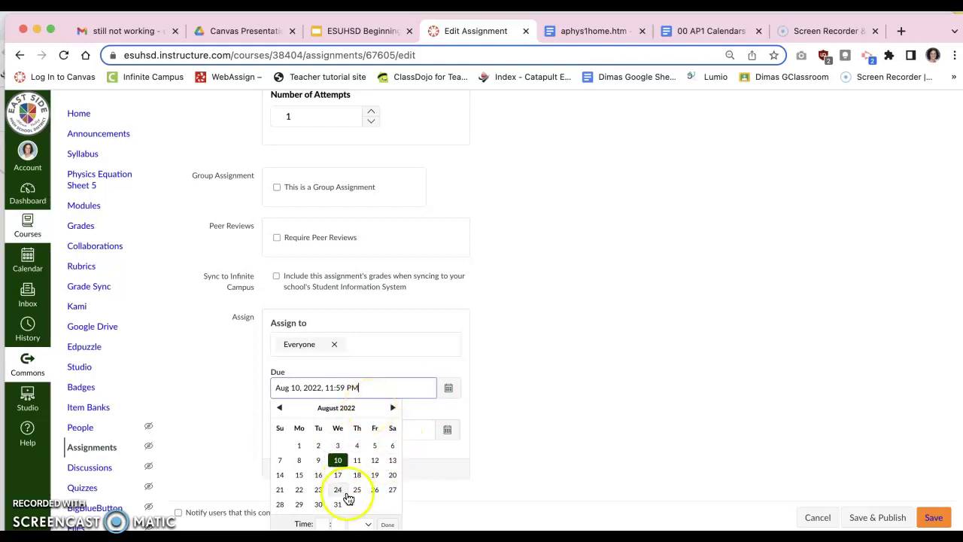
Try to set the due time to 8:30 am
left_click(322, 521)
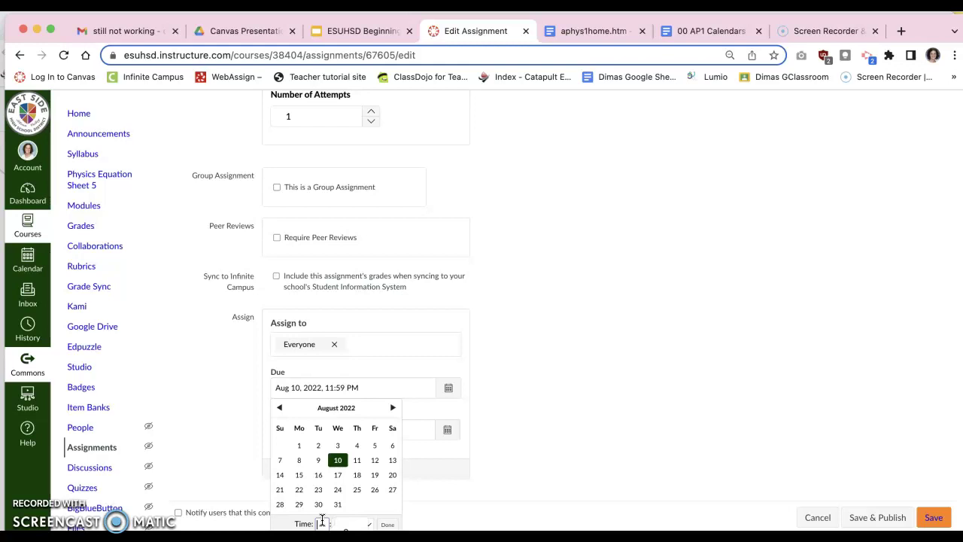
type("8")
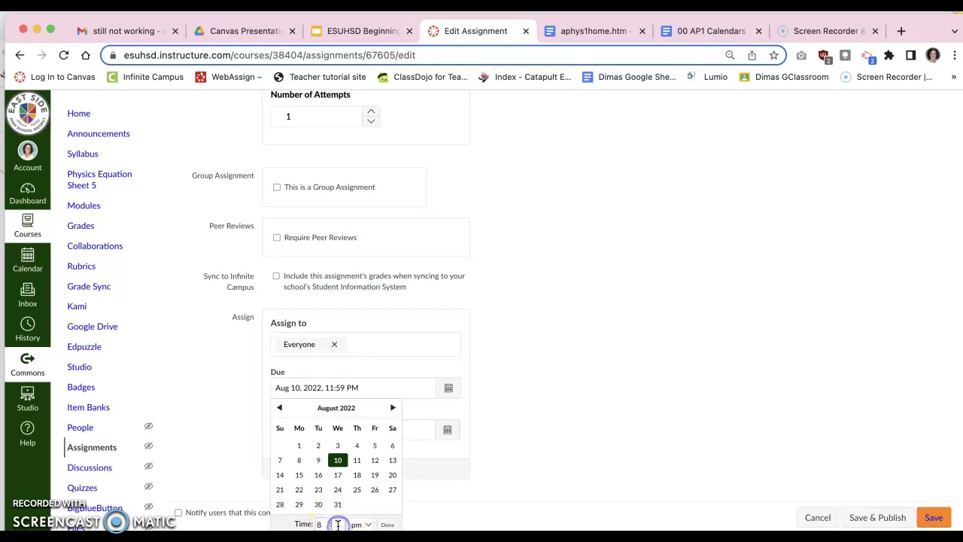
left_click(364, 524)
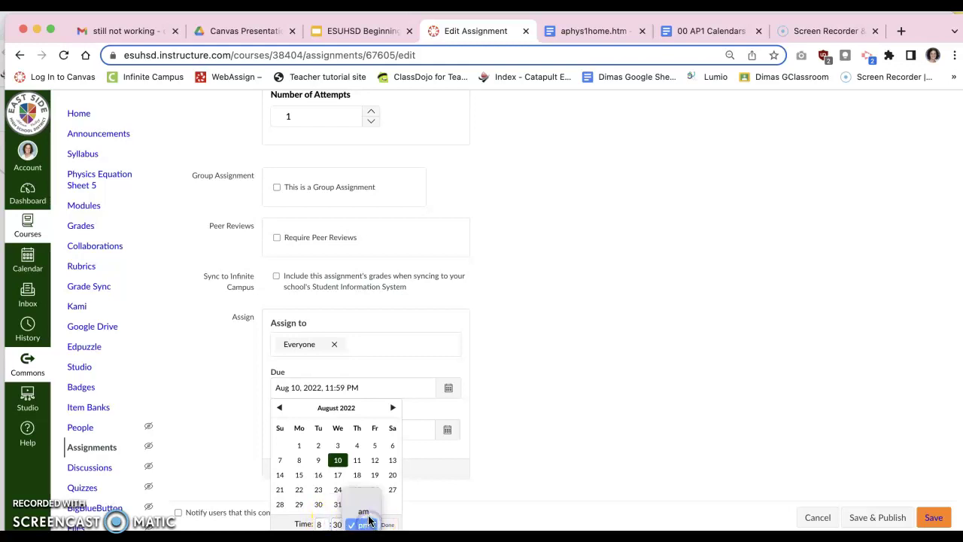
left_click(364, 512)
left_click(553, 481)
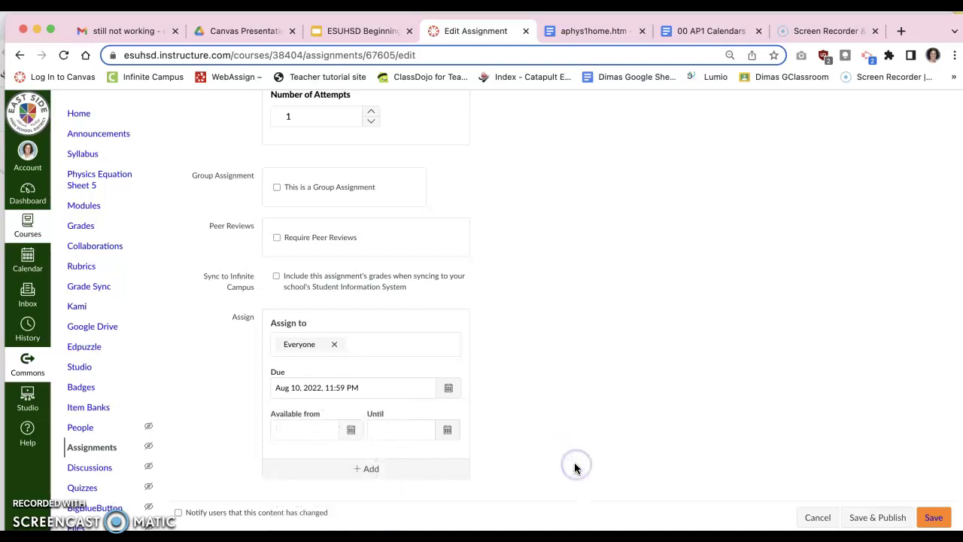
Change the time in the assignment's due date to 8:30 AM and apply it
left_click(375, 391)
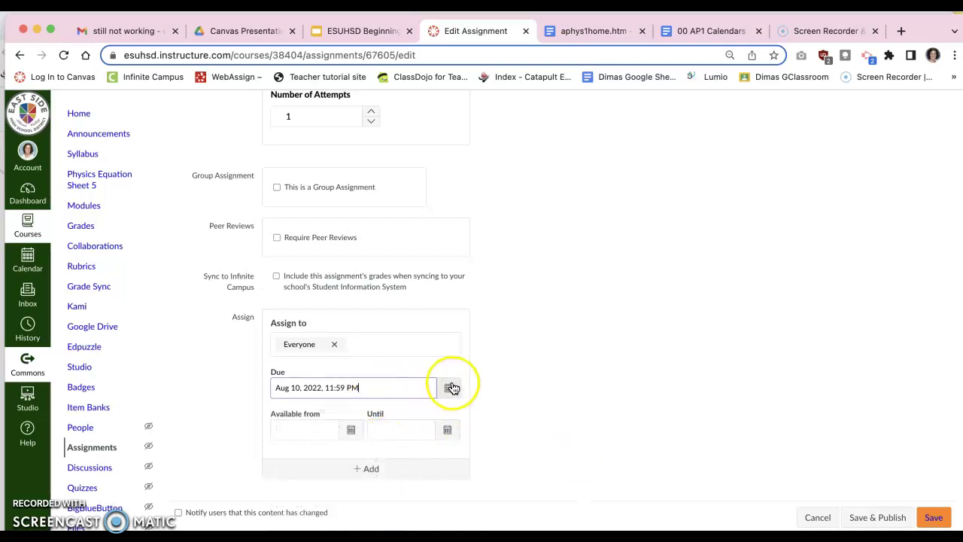
left_click(449, 387)
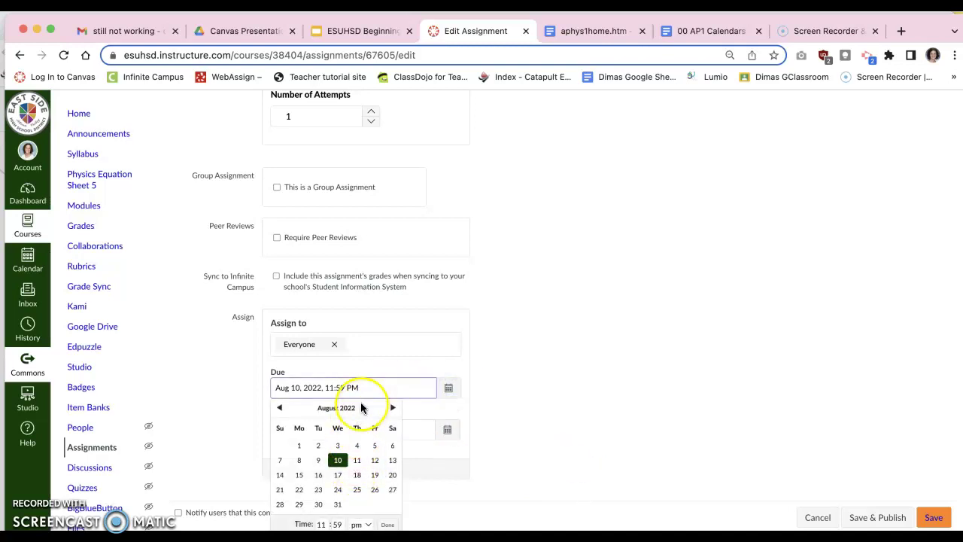
key("BackSpace")
key("BackSpace")
key("BackSpace")
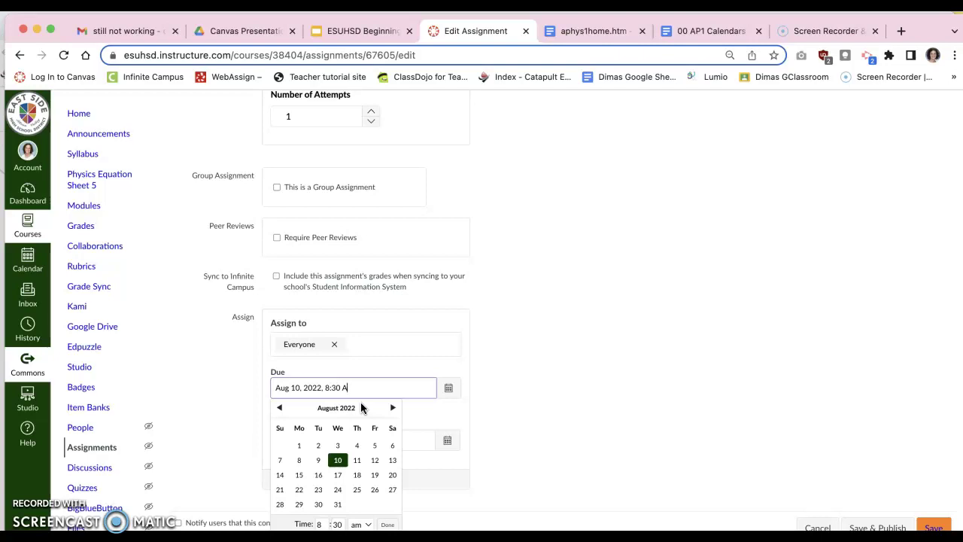
type("M")
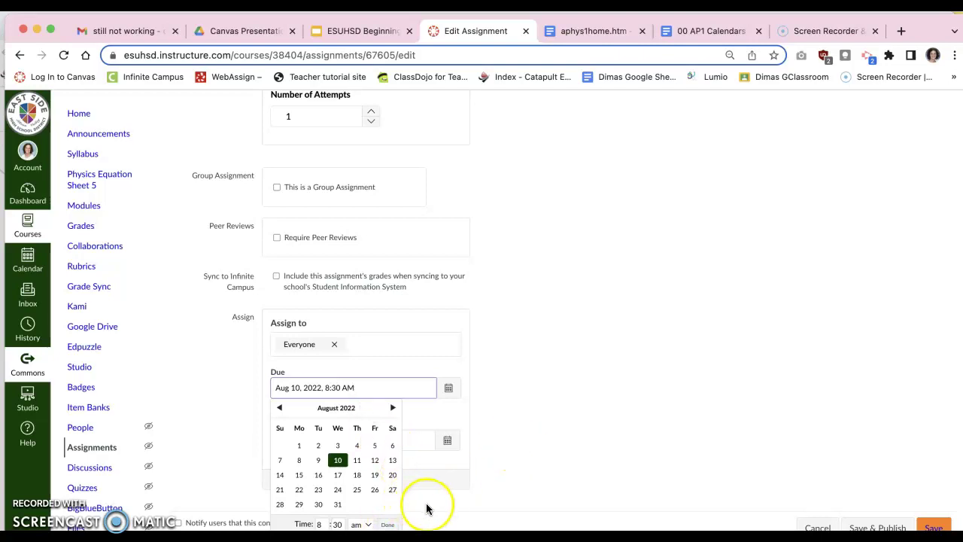
left_click(387, 524)
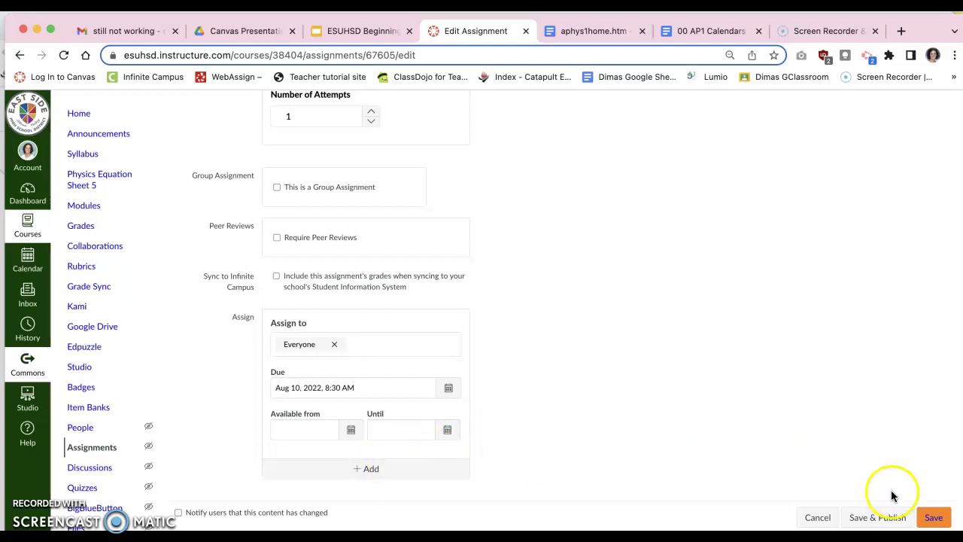
Save the assignment and publish it, checking it in Student View before and after publishing
left_click(936, 518)
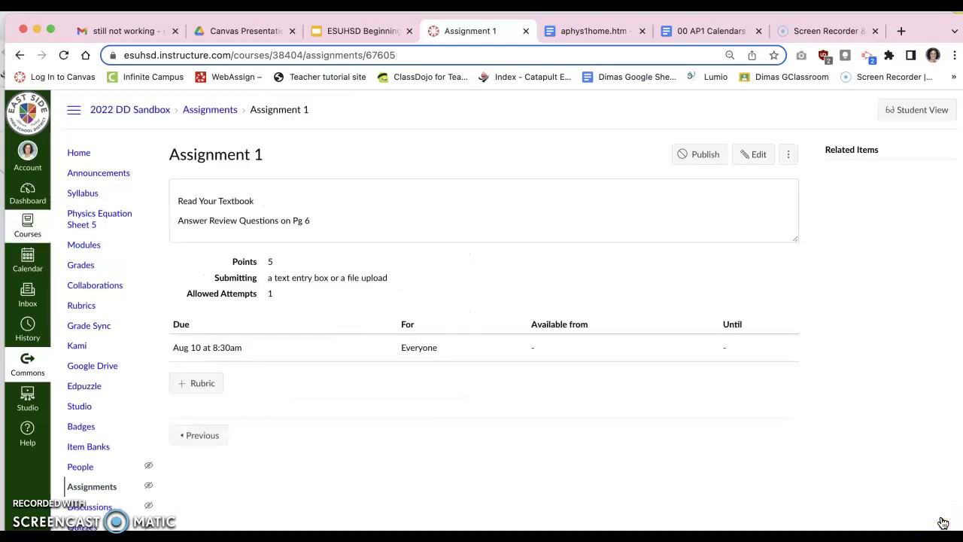
left_click(916, 114)
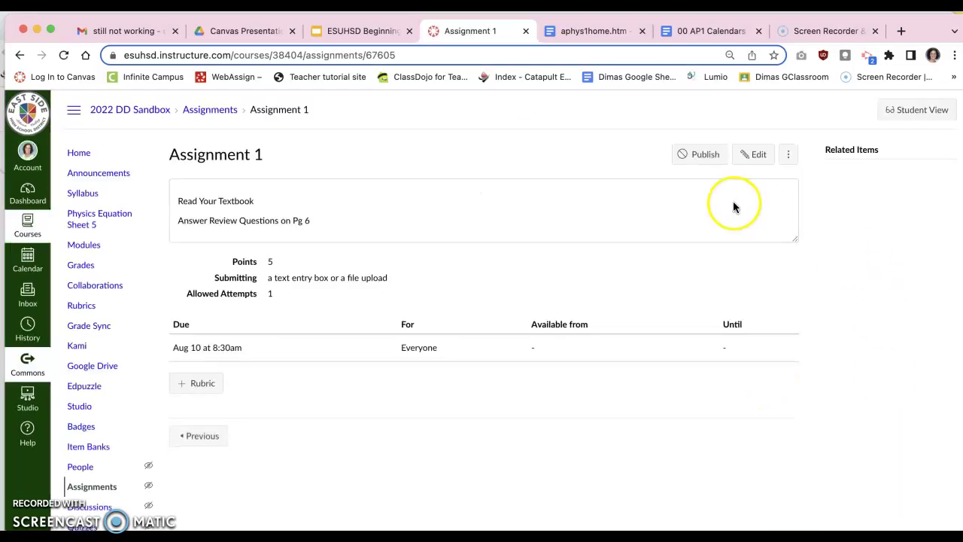
left_click(703, 156)
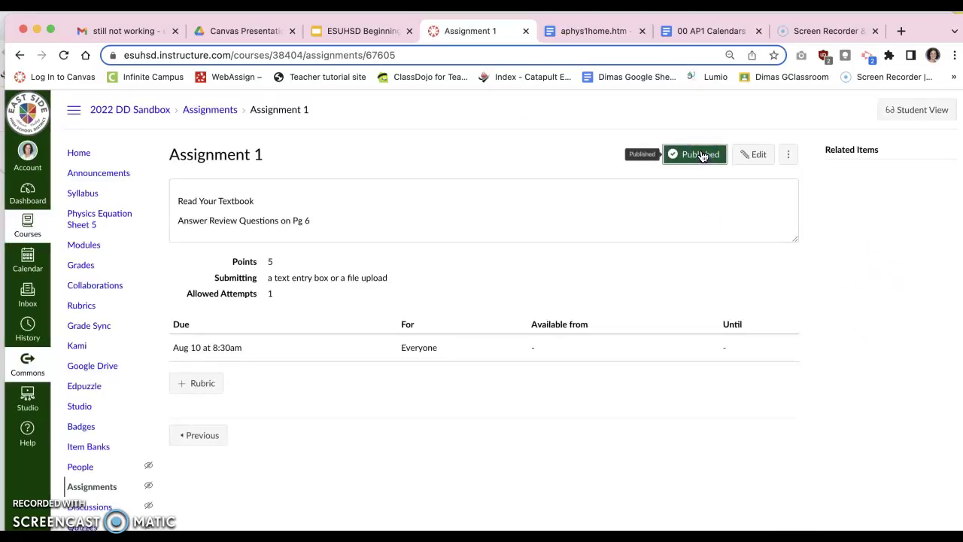
left_click(914, 113)
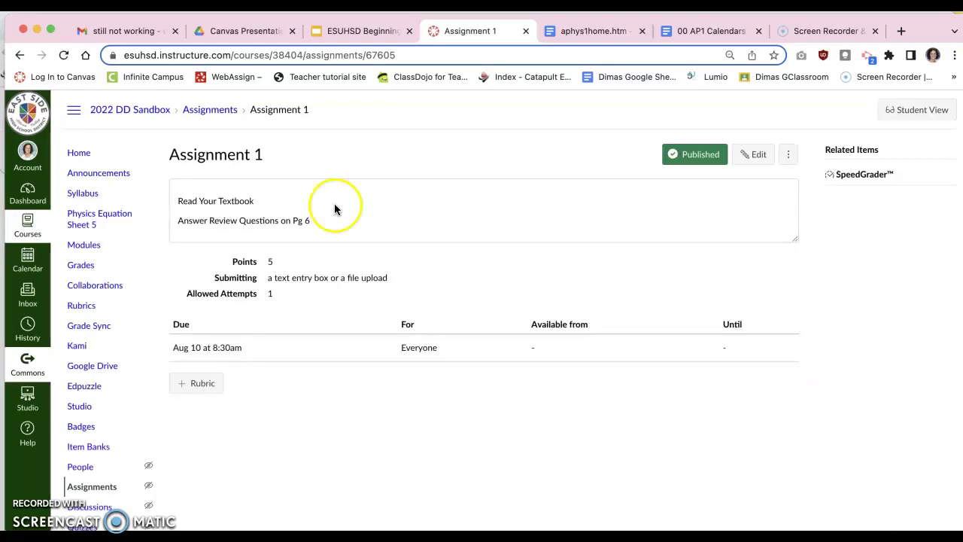
Go to the course's module list and publish Module 1
left_click(84, 245)
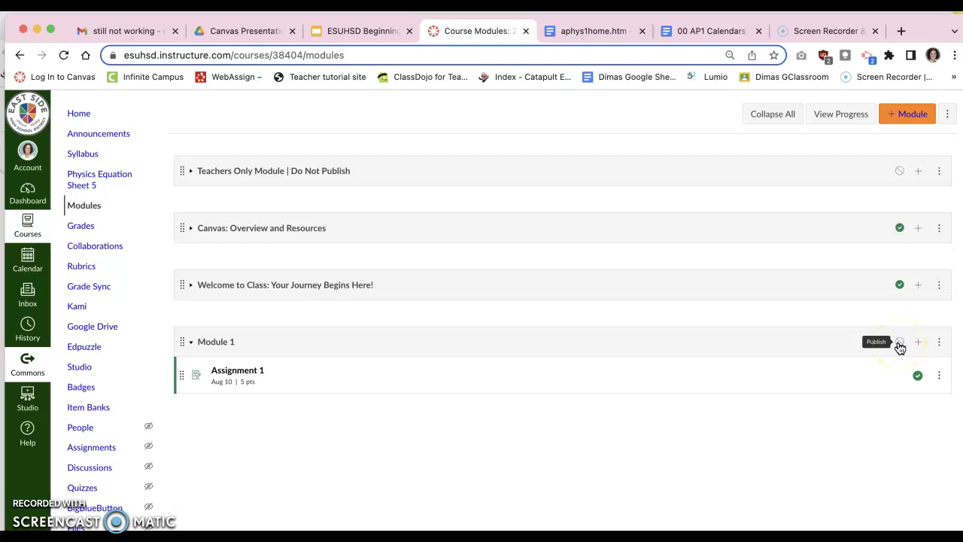
left_click(899, 344)
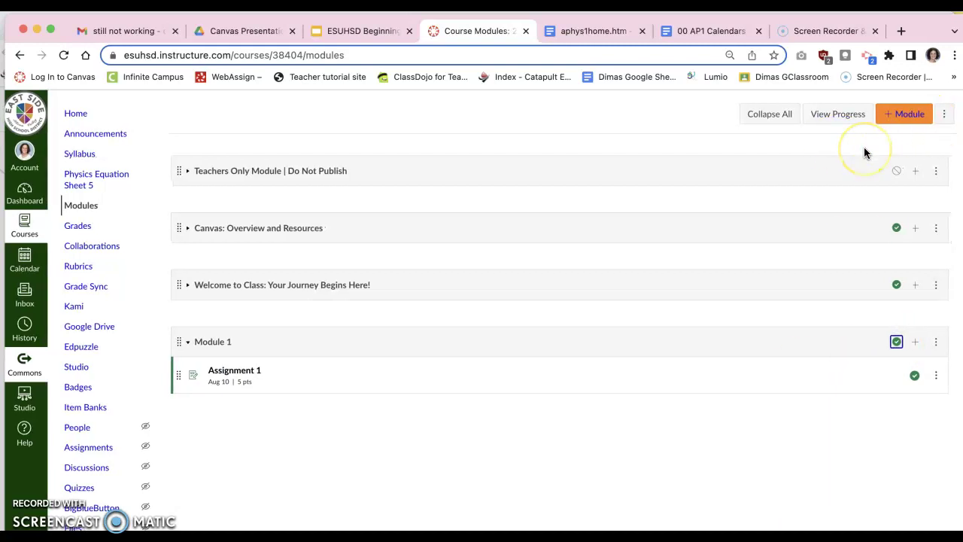
Switch the course to Student View and open Assignment 1 from Module 1
scroll(863, 152, "up", 1)
left_click(912, 110)
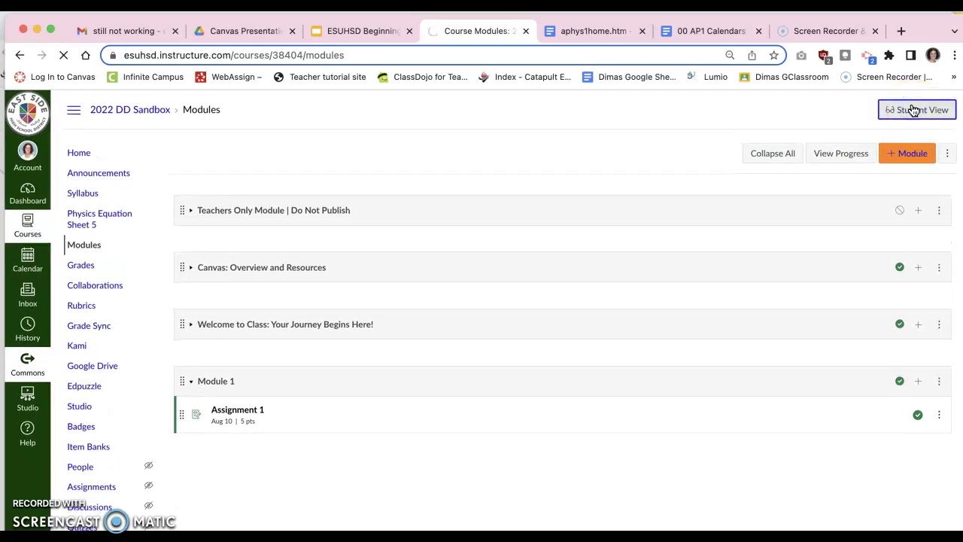
scroll(597, 318, "down", 4)
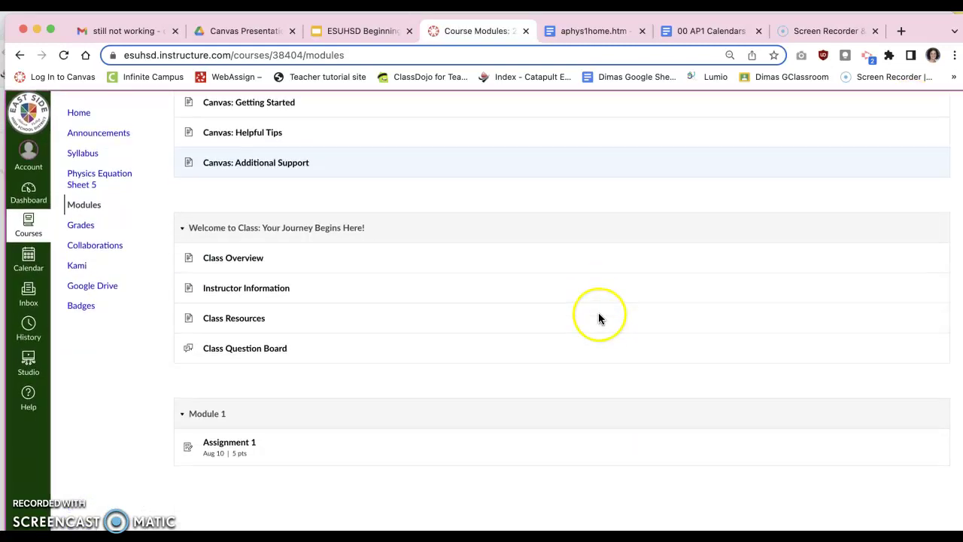
left_click(240, 445)
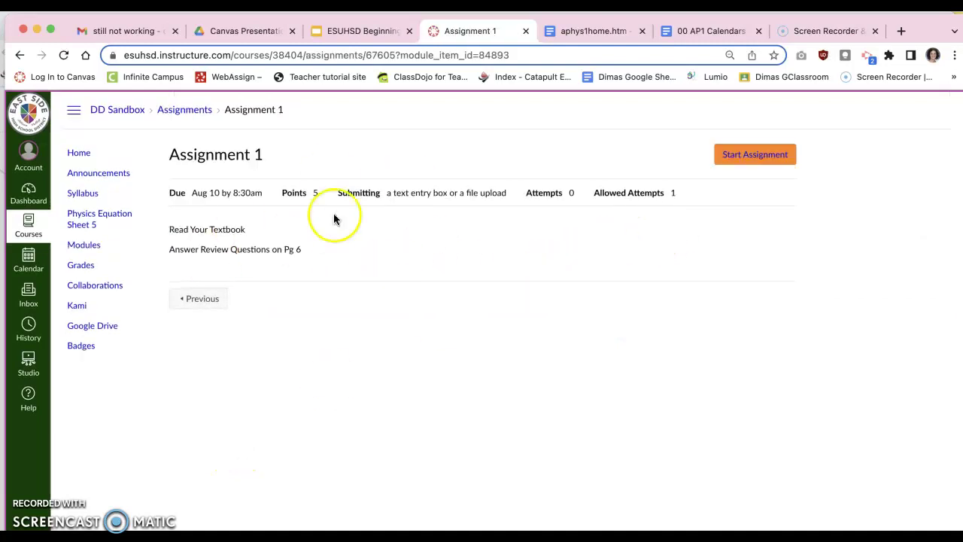
Start the assignment as a student, look through the Text Entry, Google Drive, CK-12 Practice and Studio options, and leave Student View without submitting
left_click(767, 159)
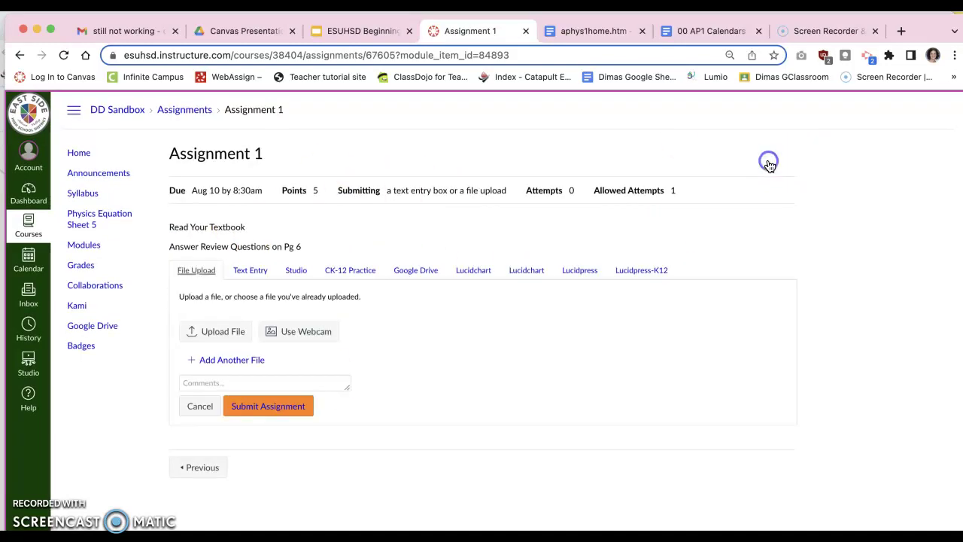
left_click(249, 271)
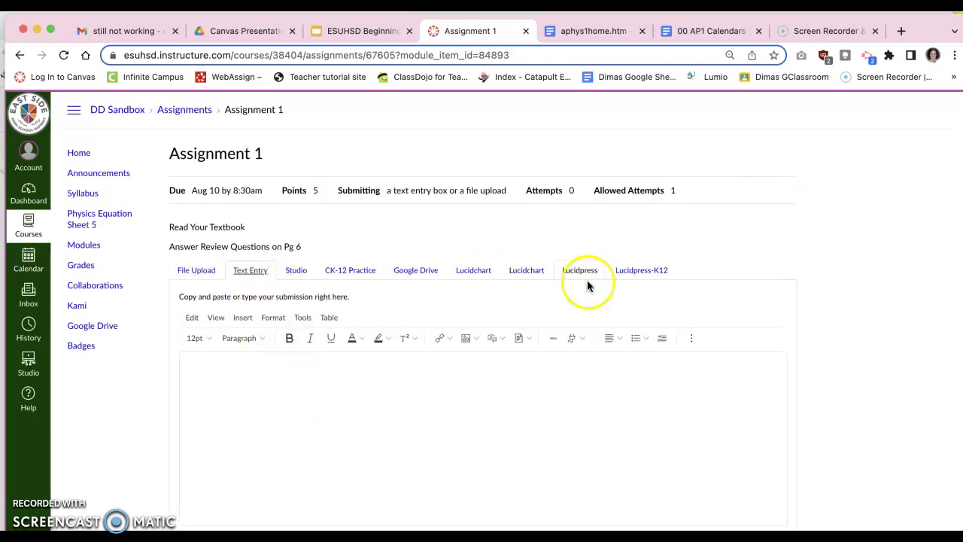
left_click(420, 273)
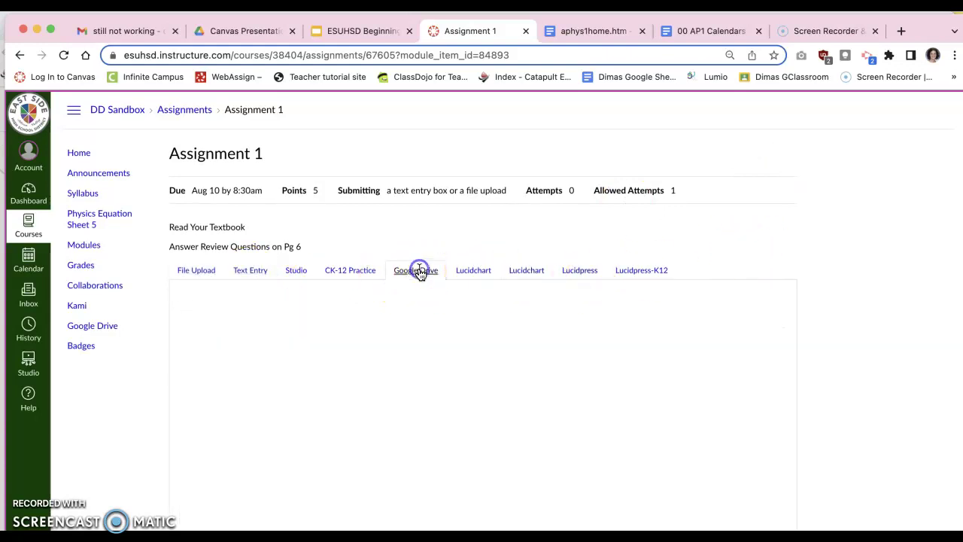
left_click(341, 276)
left_click(296, 273)
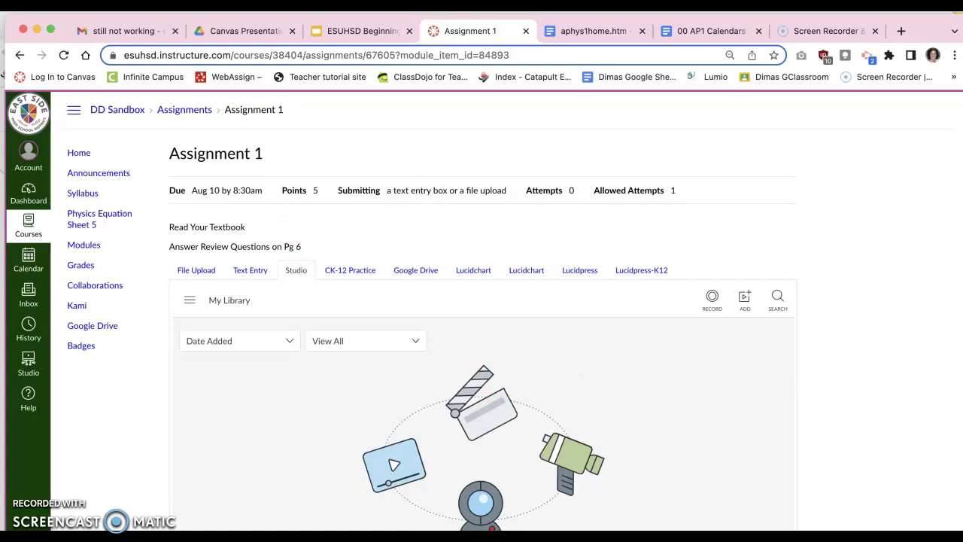
key("super+w")
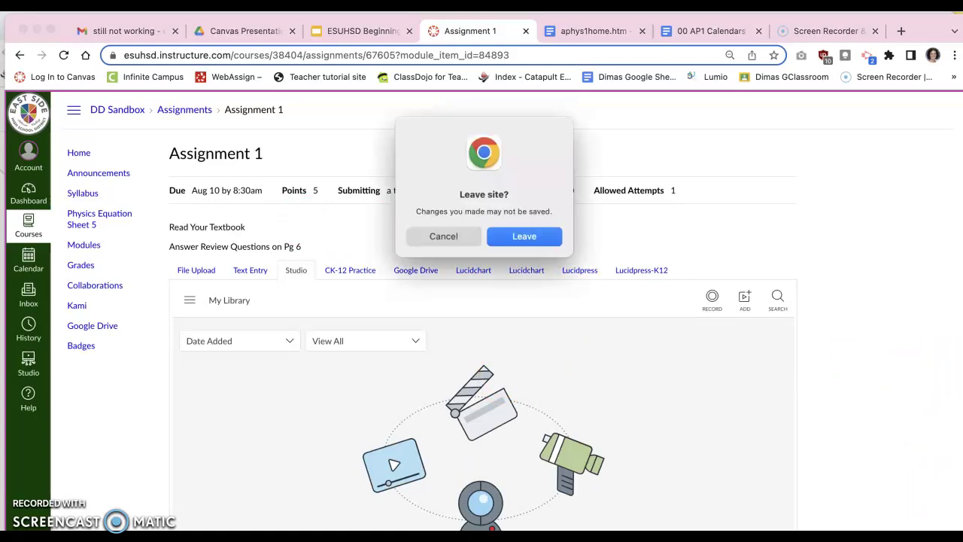
left_click(531, 238)
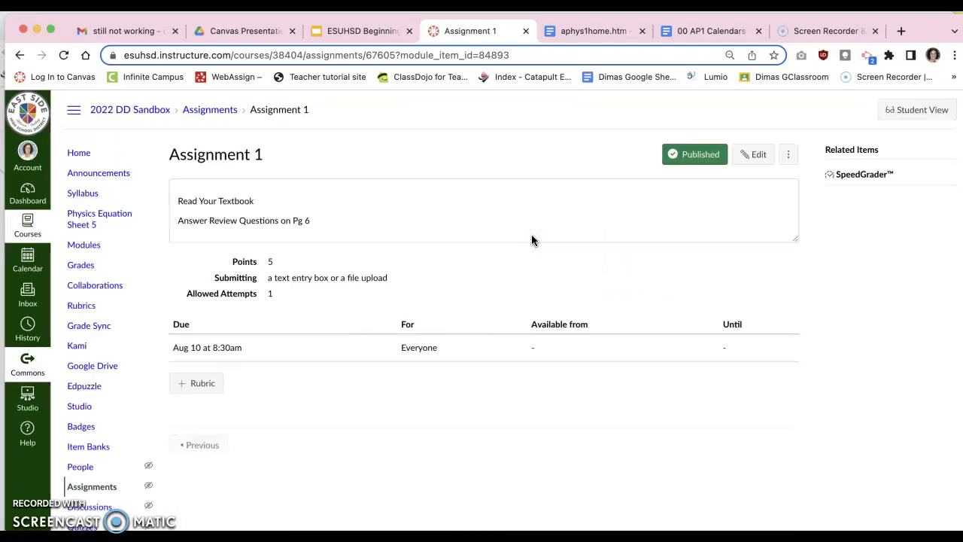
Switch to the Google Slides presentation and follow its links back to the Agenda slide and on to the Quick Tips slide
left_click(494, 63)
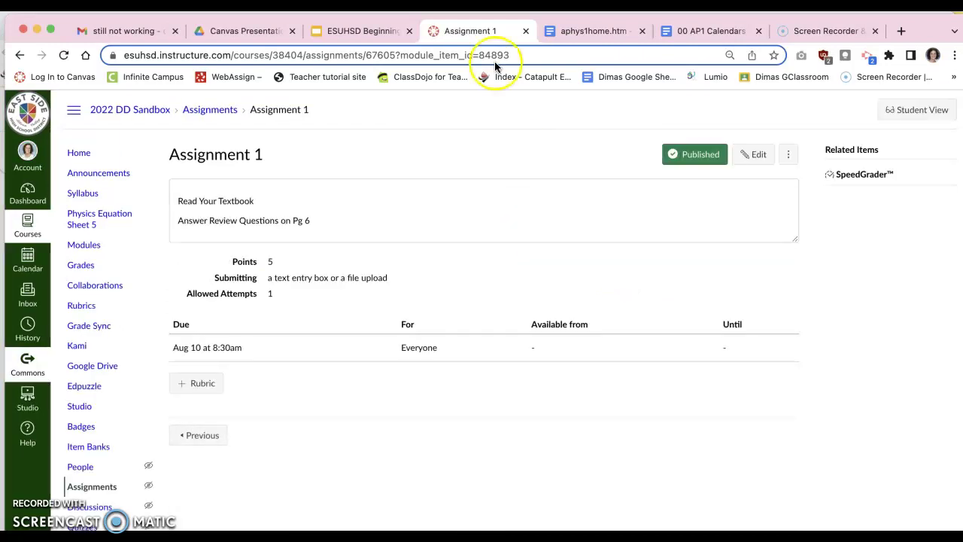
left_click(366, 34)
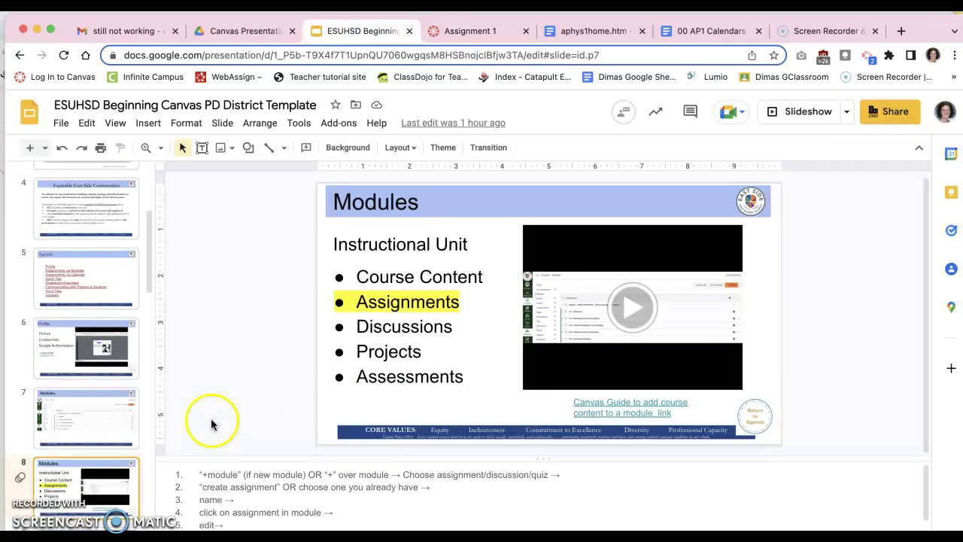
left_click(761, 419)
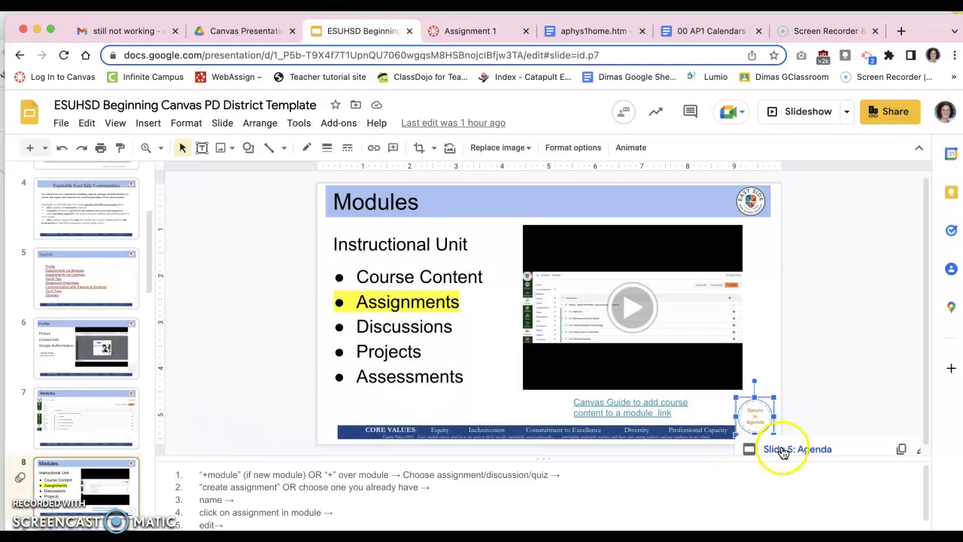
left_click(783, 450)
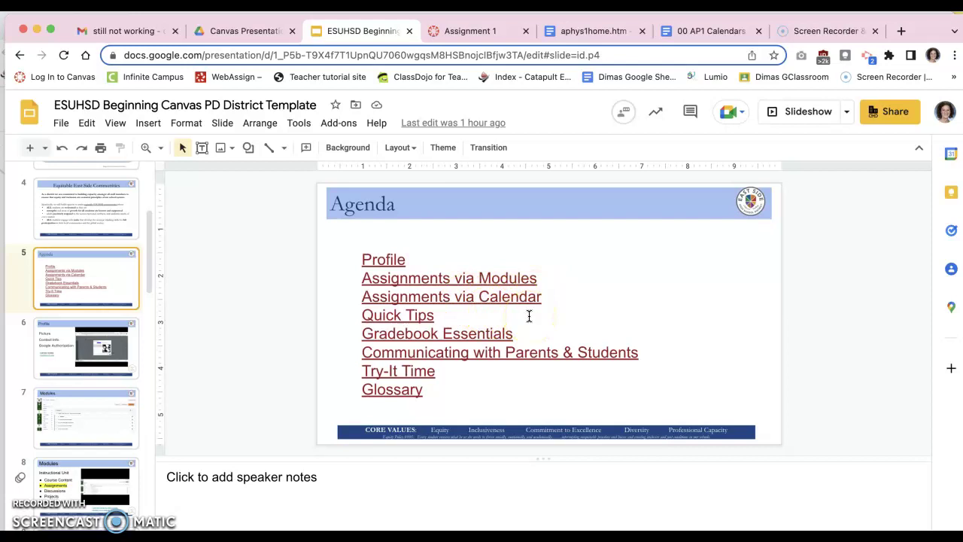
left_click(408, 317)
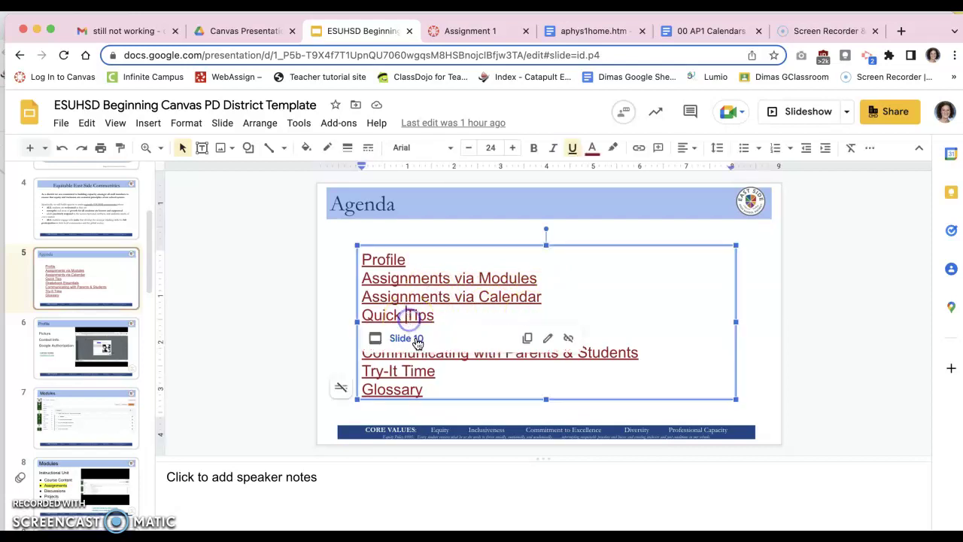
left_click(415, 338)
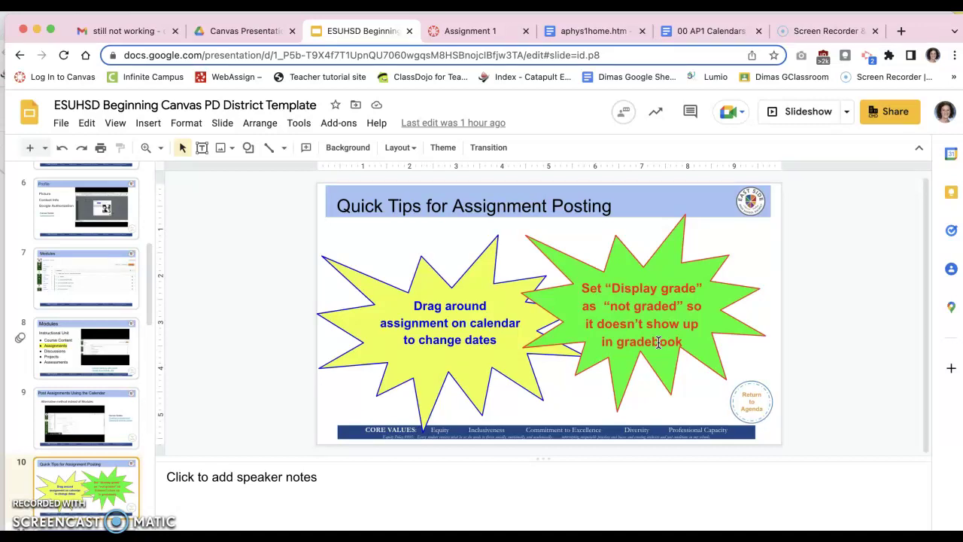
Switch to Canvas, open the calendar, and show and hide the AP Physics 1 and AP Physics 2 course calendars
left_click(492, 31)
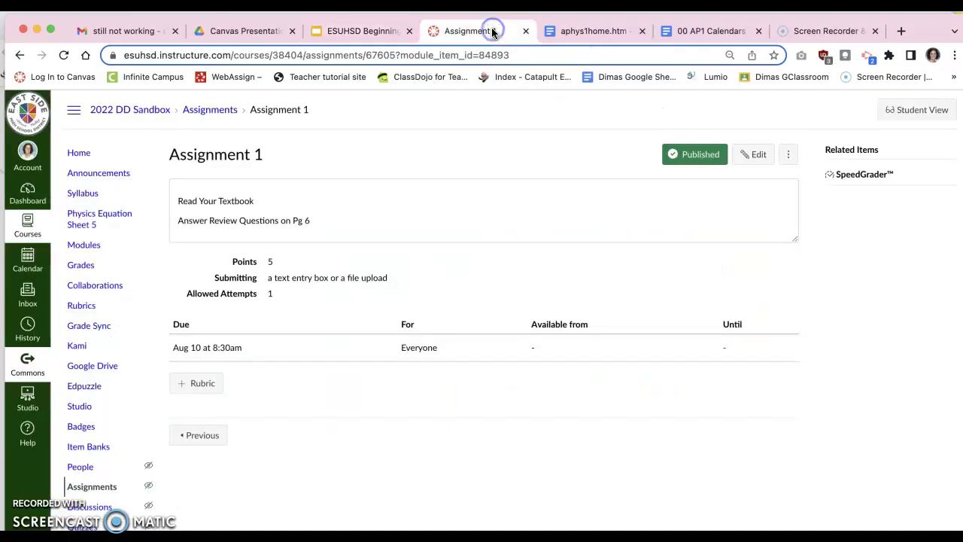
left_click(34, 267)
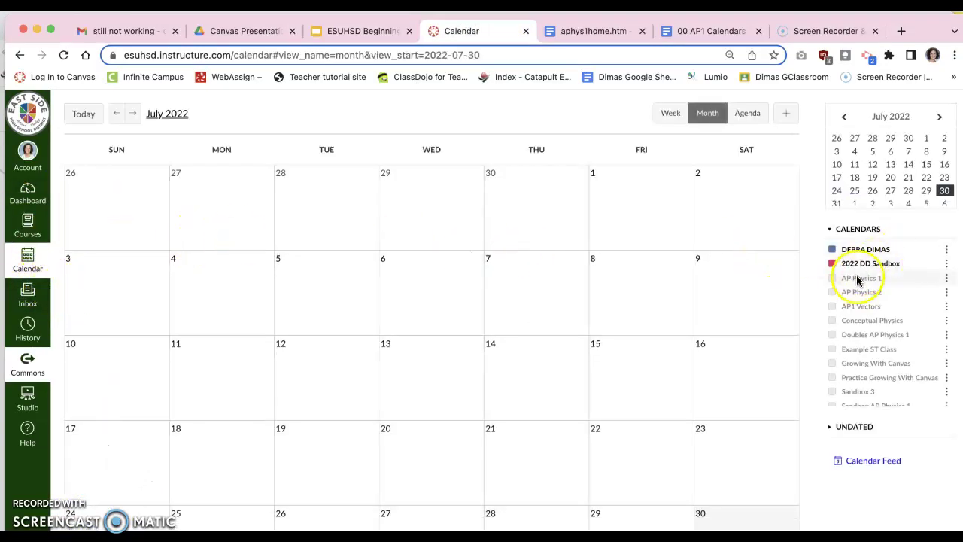
left_click(831, 277)
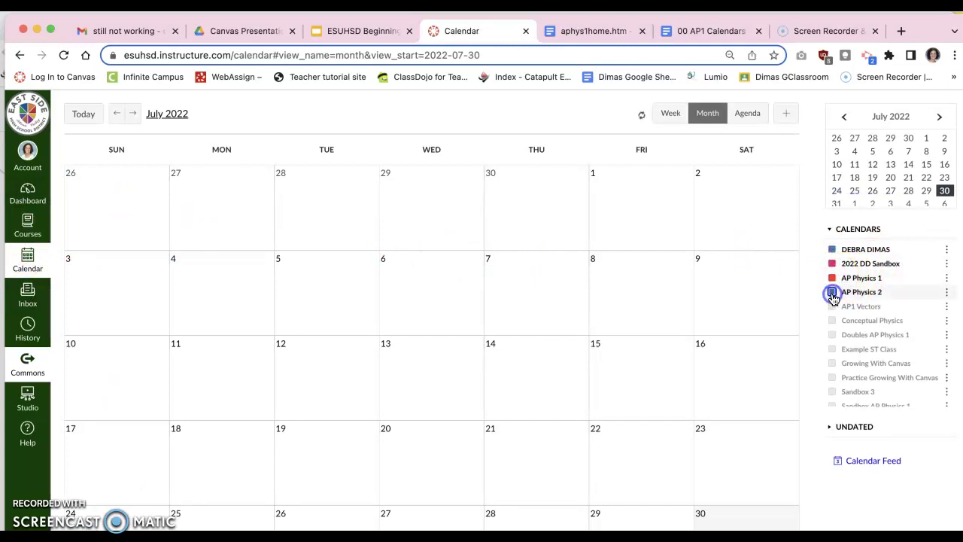
left_click(831, 293)
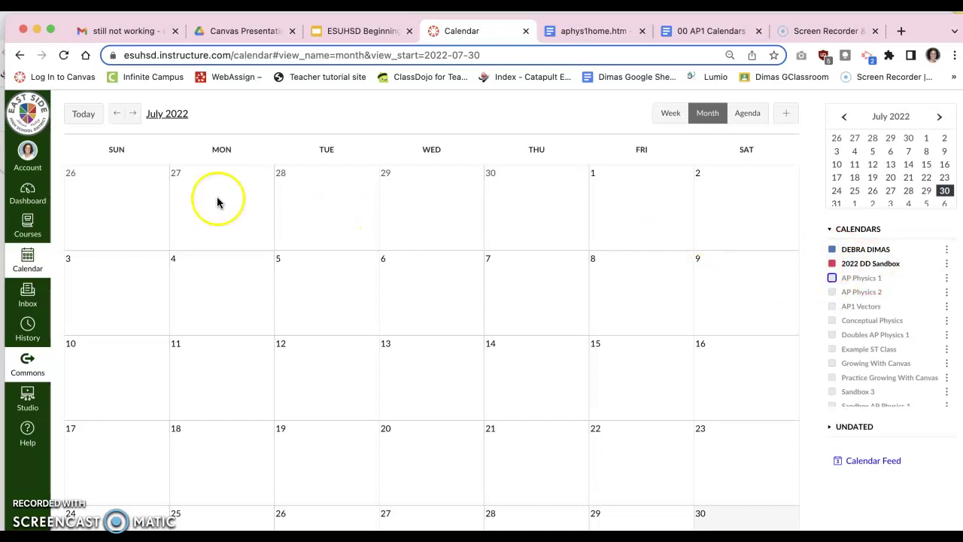
Go to August 2022 in the calendar and move Assignment 1 to Friday, August 12
left_click(133, 114)
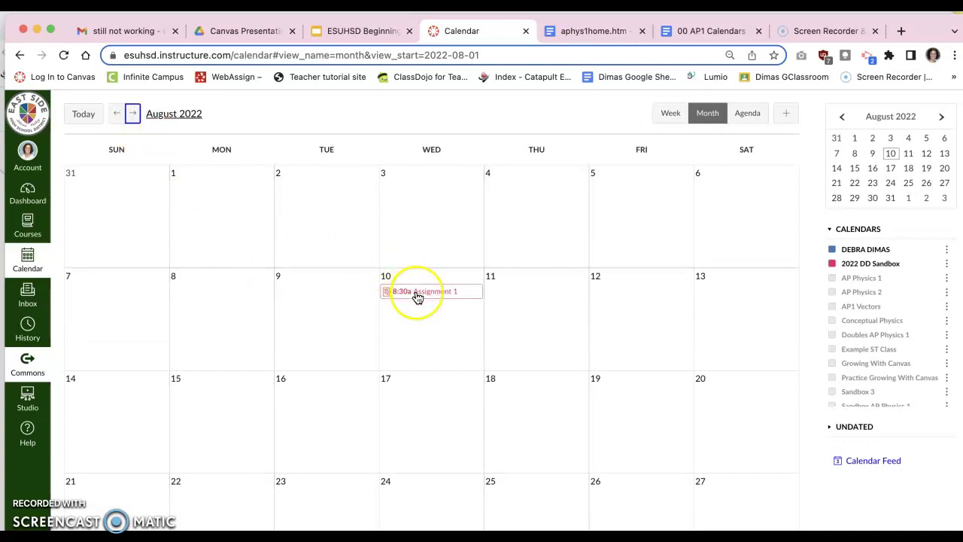
mouse_move(417, 297)
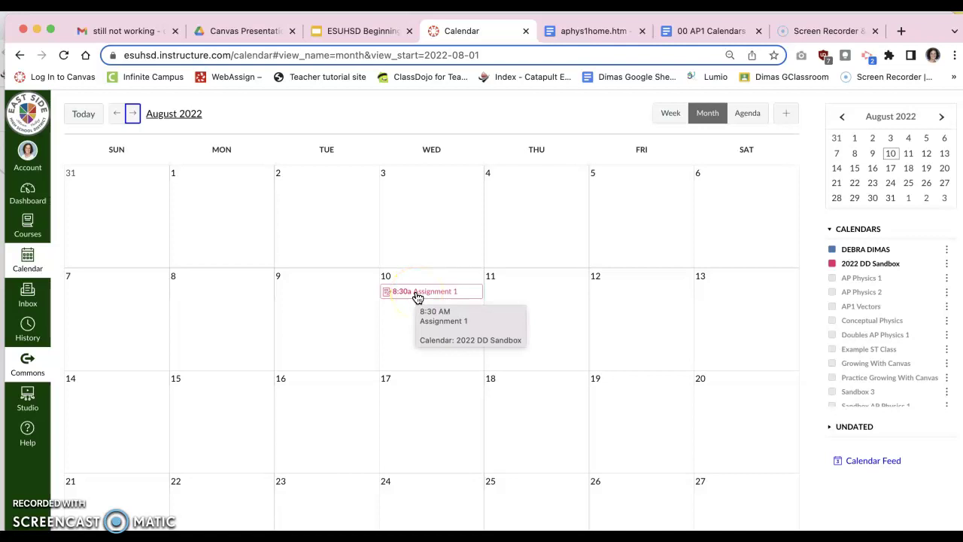
left_click_drag(417, 297, 629, 302)
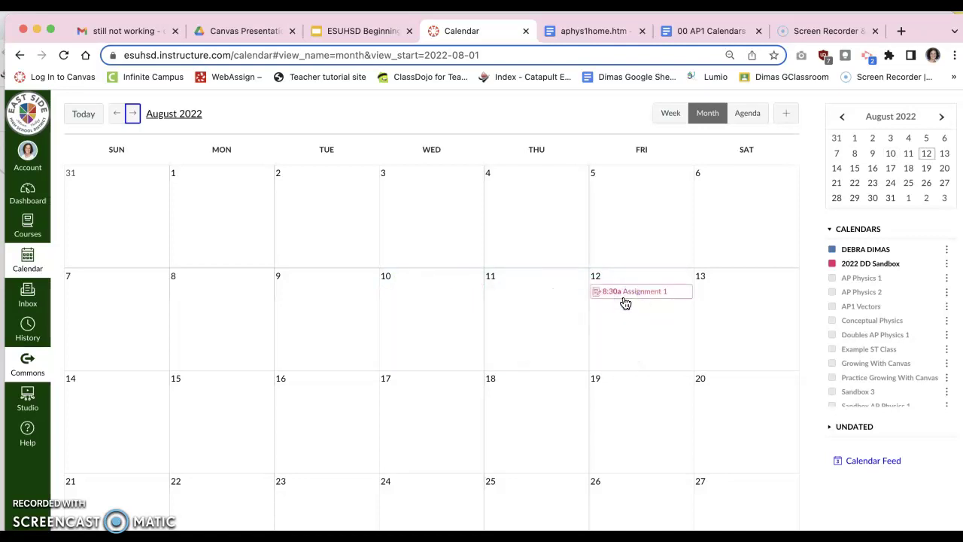
Open Assignment 1's full edit options from the calendar, set Display Grade as to Not Graded, and save the assignment
left_click(617, 295)
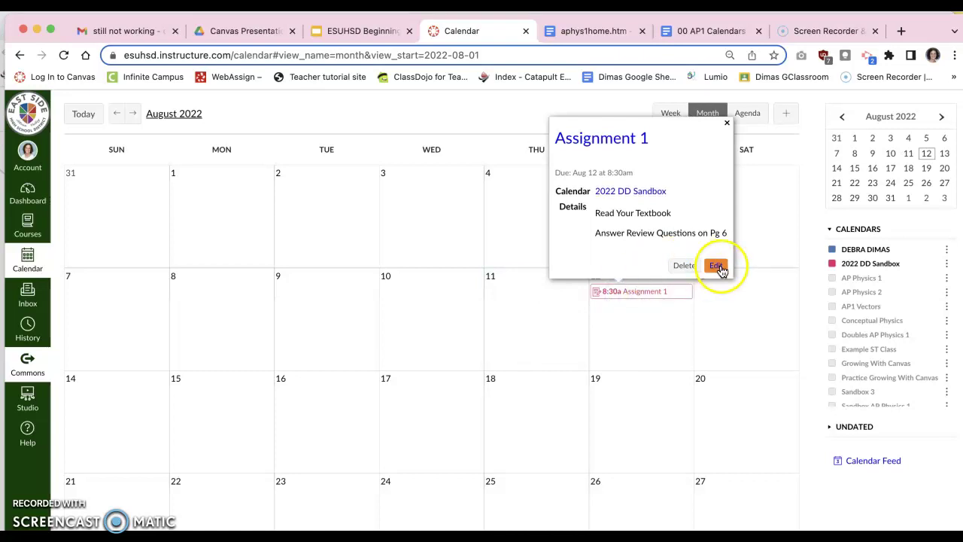
left_click(718, 267)
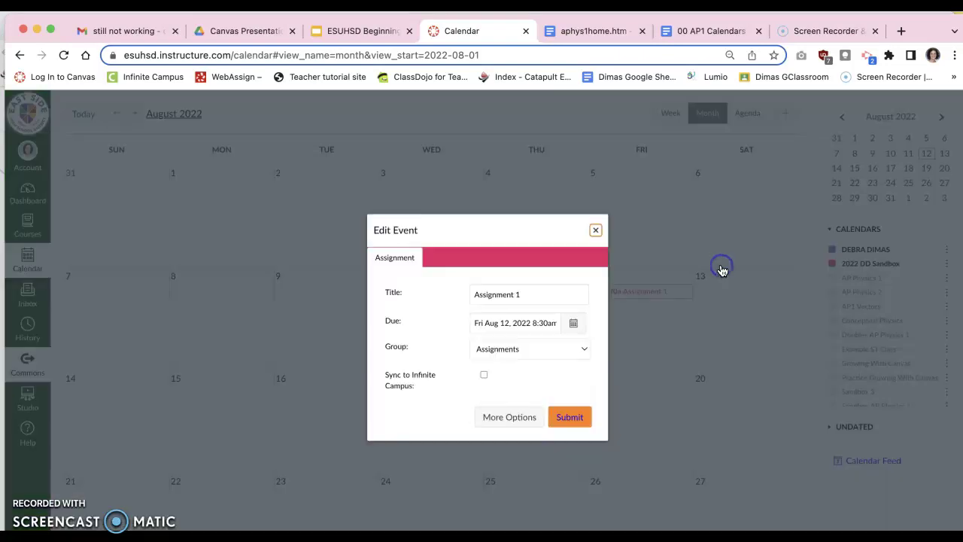
left_click(518, 418)
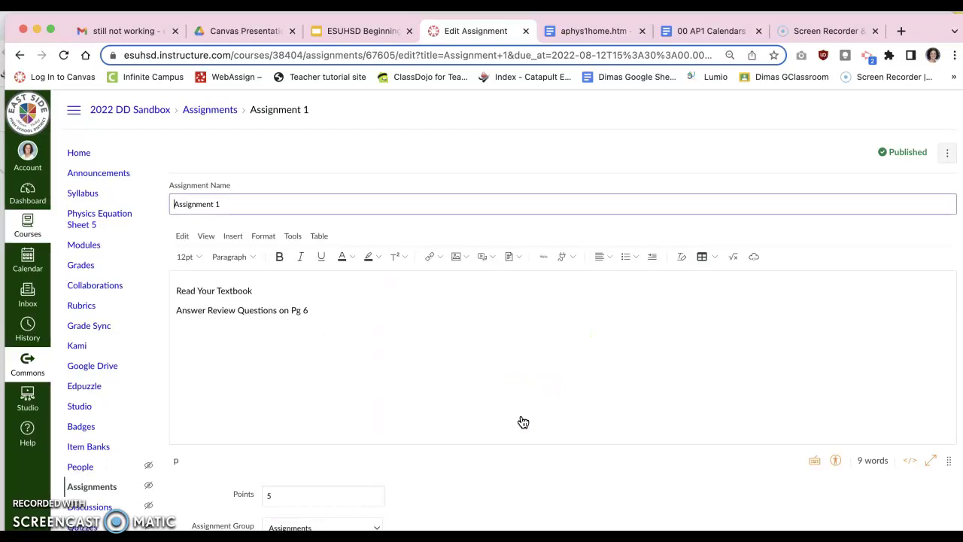
scroll(523, 421, "down", 10)
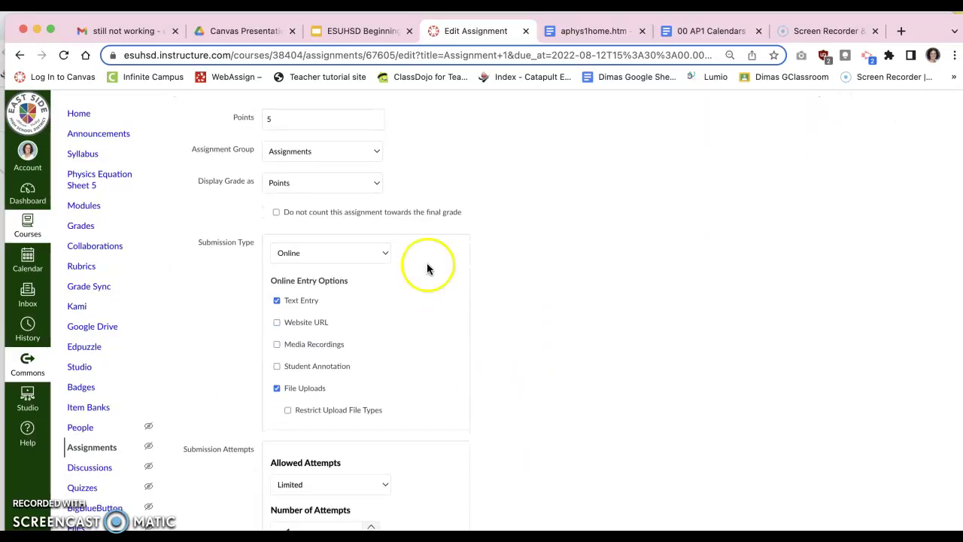
left_click(369, 176)
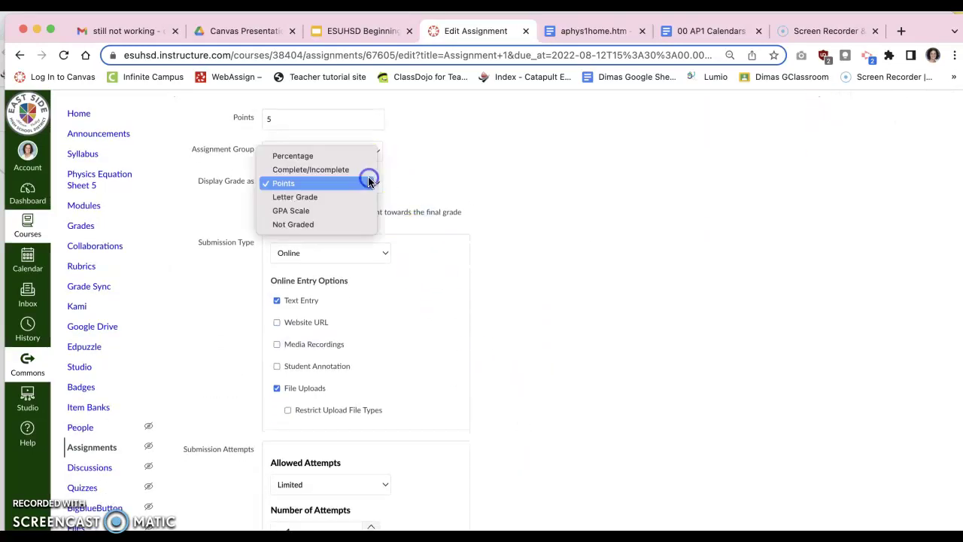
left_click(344, 224)
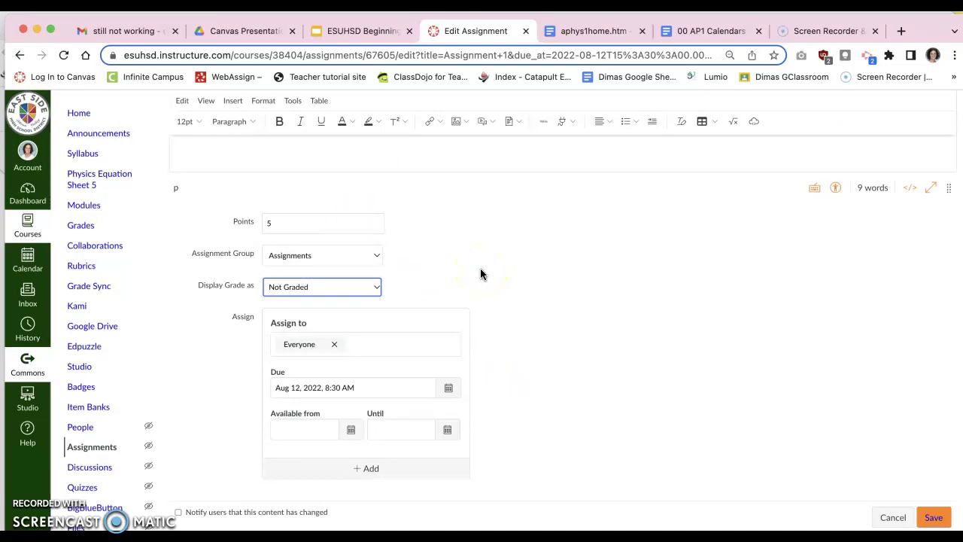
left_click(933, 517)
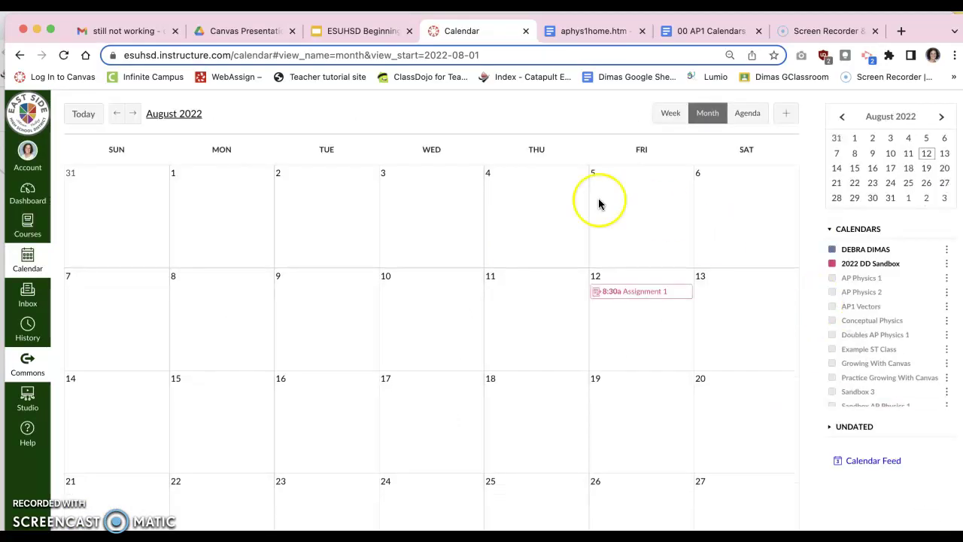
Switch to the Google Slides presentation, return to the Agenda, follow Gradebook Essentials, and continue to the Assignment Groups/Weighting slide
left_click(371, 31)
left_click(755, 409)
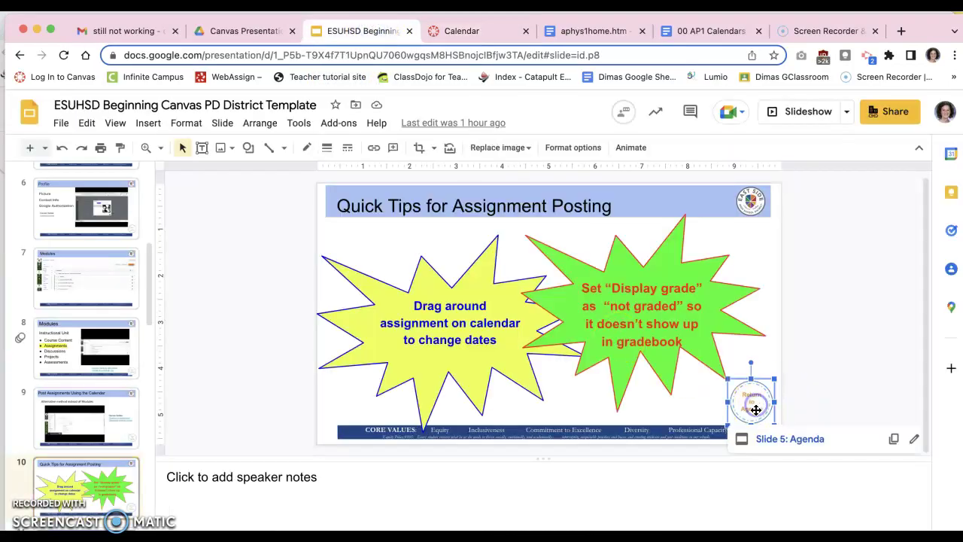
left_click(767, 440)
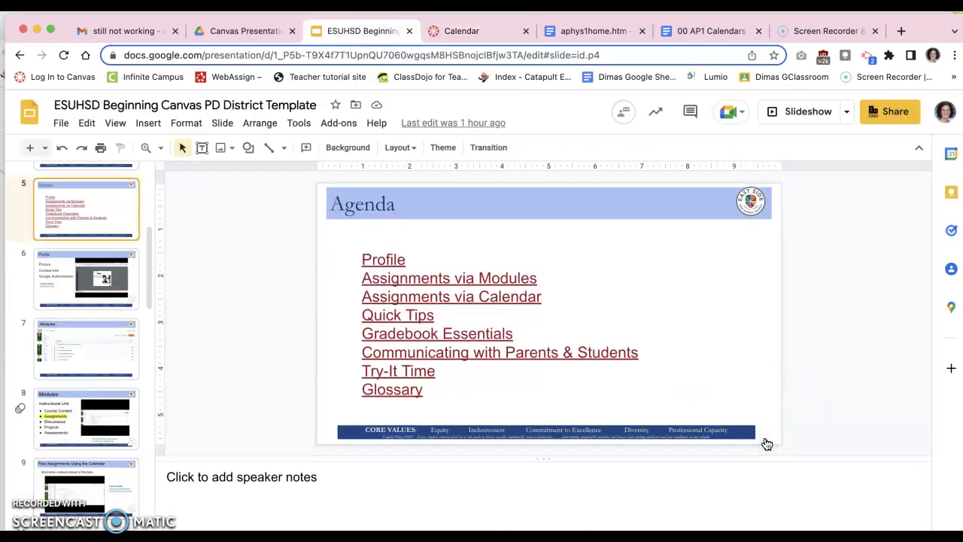
left_click(433, 335)
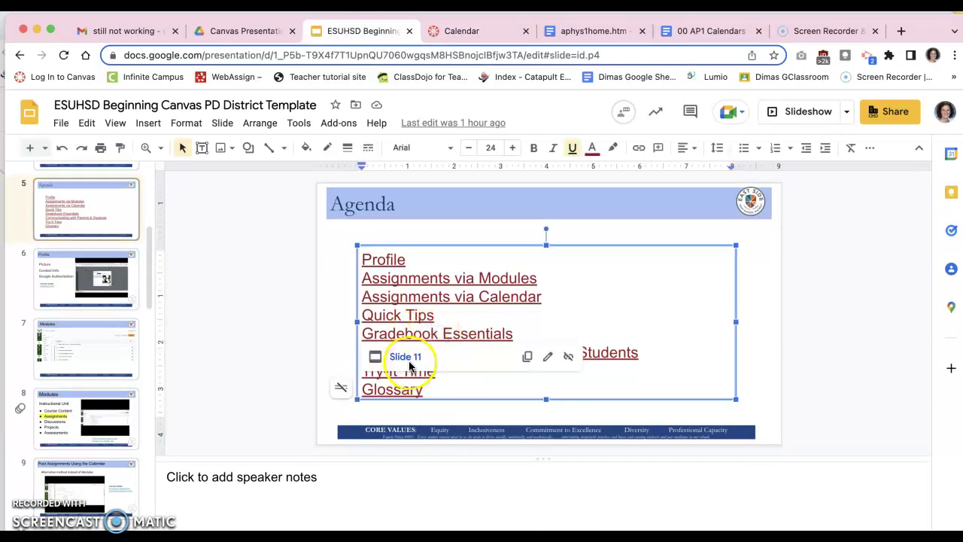
left_click(409, 360)
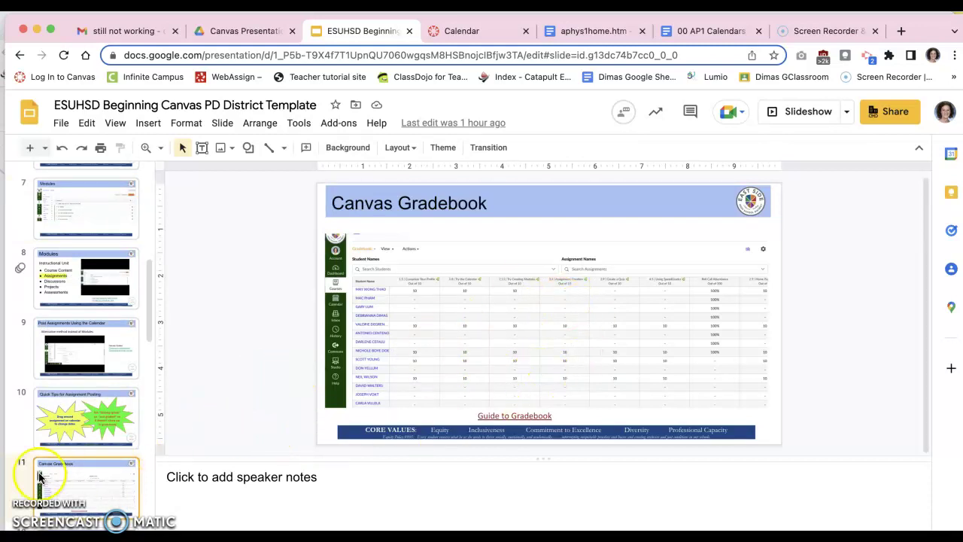
scroll(87, 475, "down", 2)
left_click(89, 475)
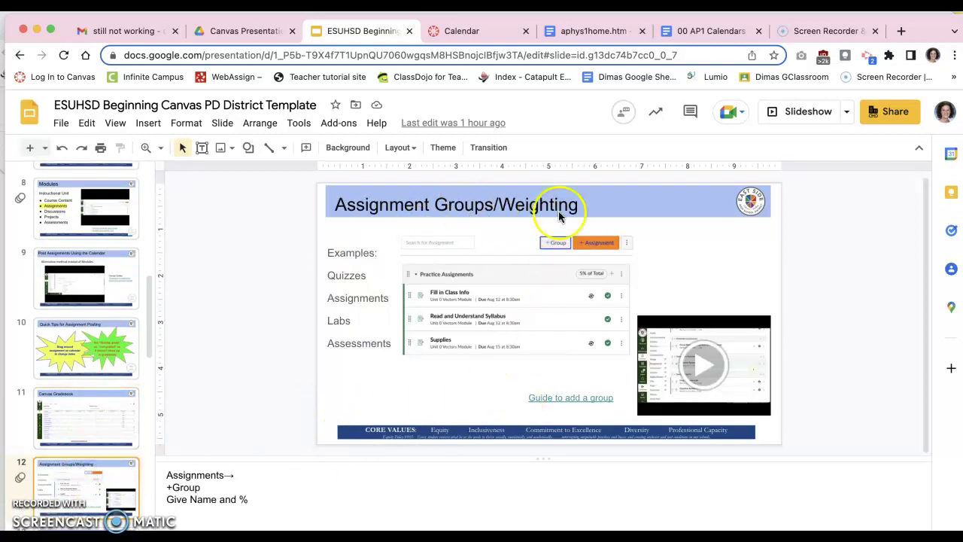
Switch to Canvas and open the assignment list of the 2022 DD Sandbox course
left_click(460, 36)
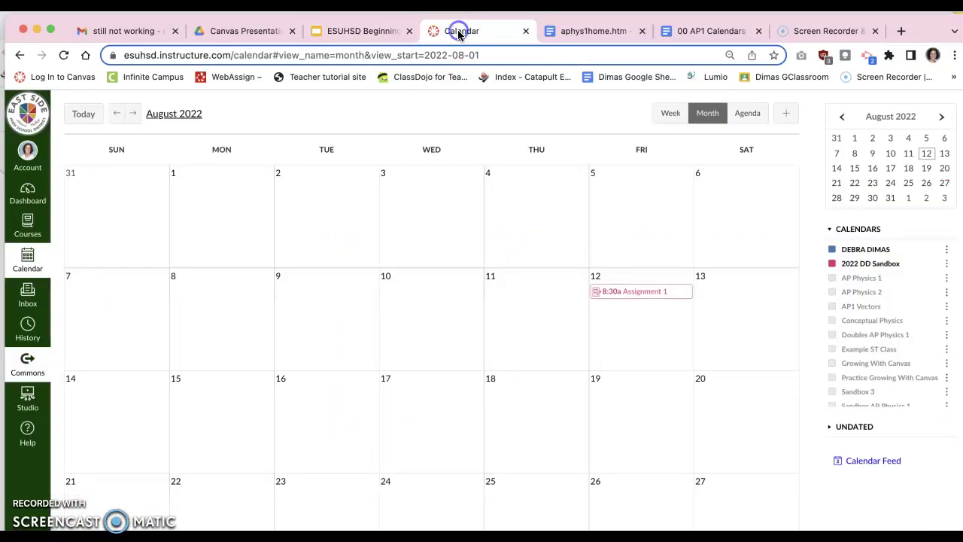
left_click(27, 223)
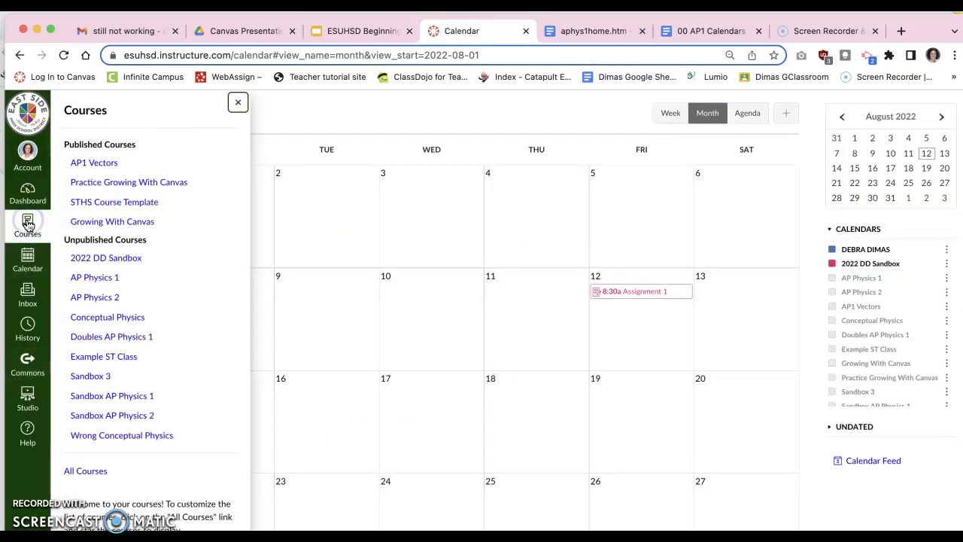
left_click(123, 260)
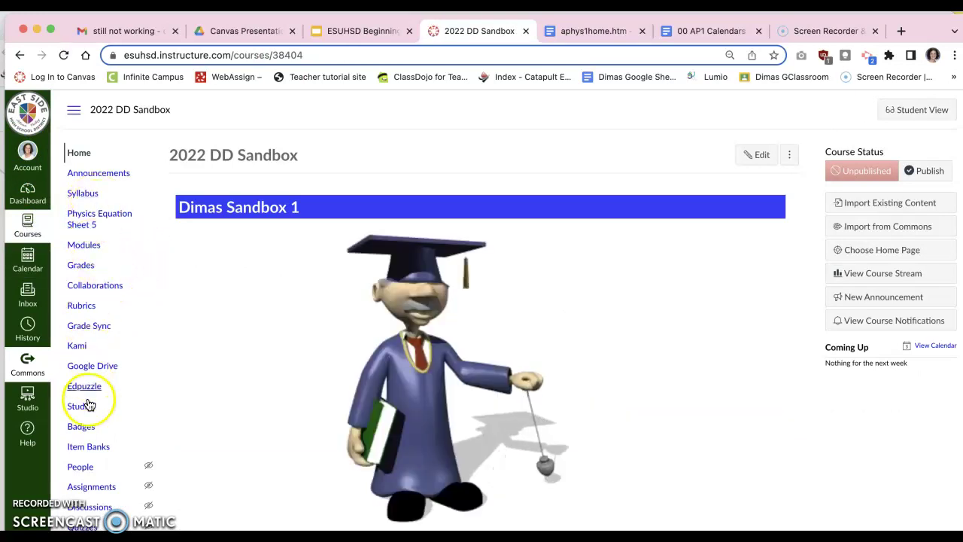
left_click(94, 488)
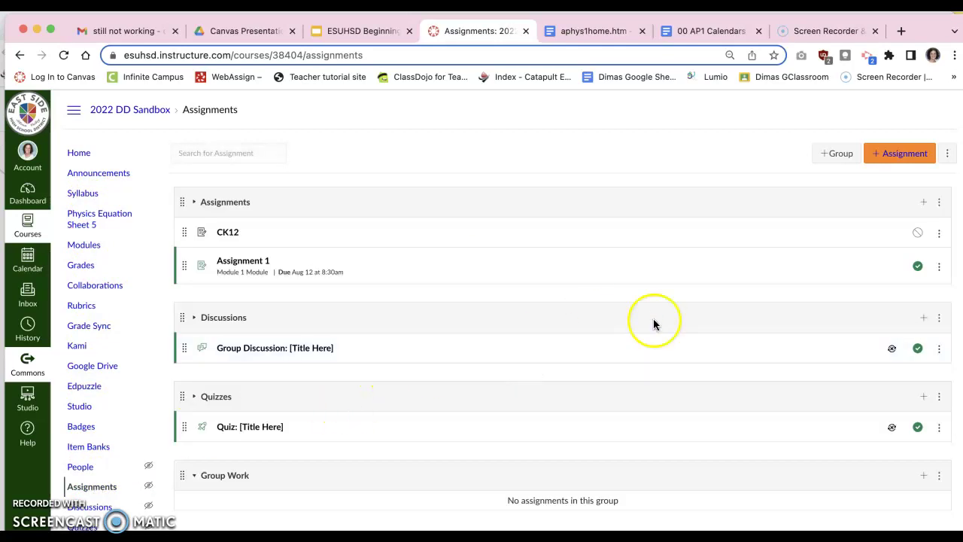
Weight the final grade by assignment group, with Assignments 15%, Discussions 20%, Quizzes 20% and Group Work 40%, and save
scroll(652, 323, "down", 1)
left_click(947, 141)
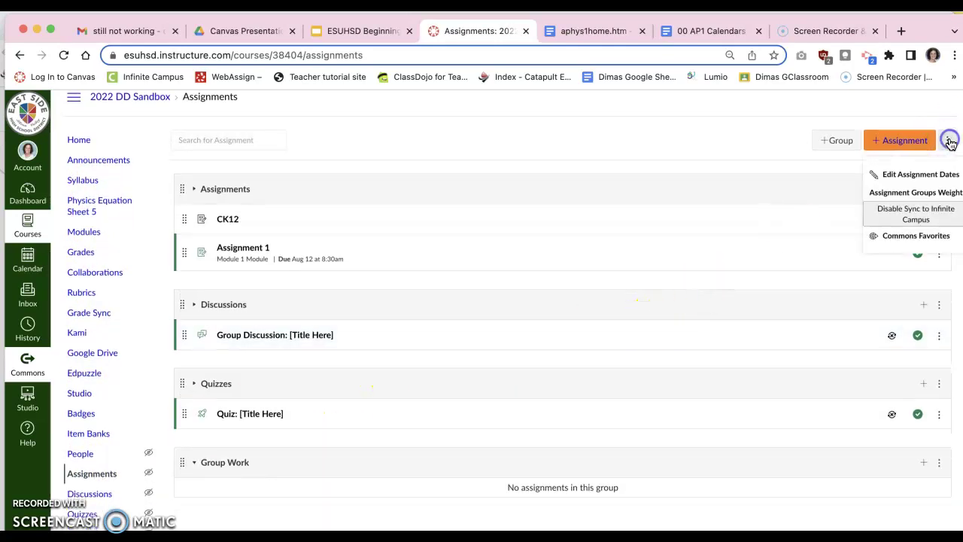
left_click(930, 199)
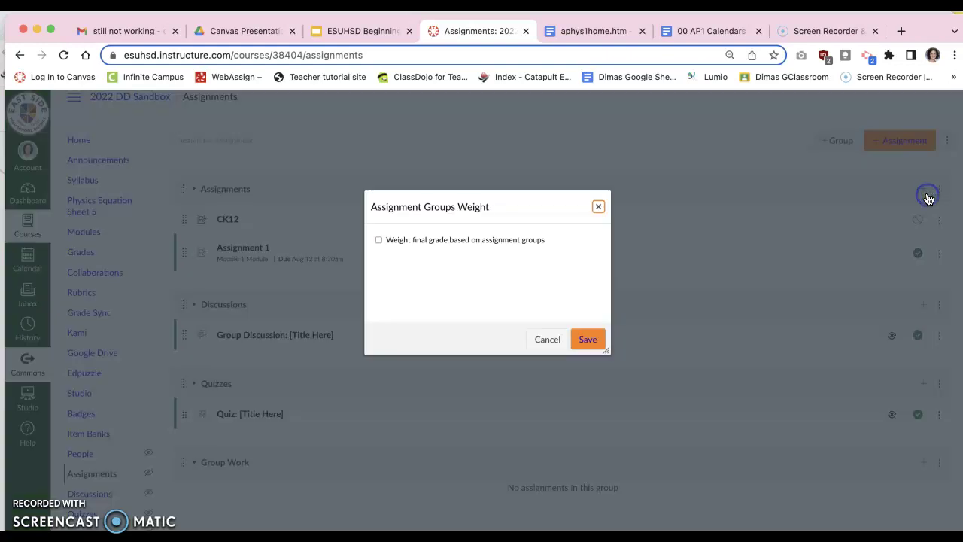
left_click(379, 239)
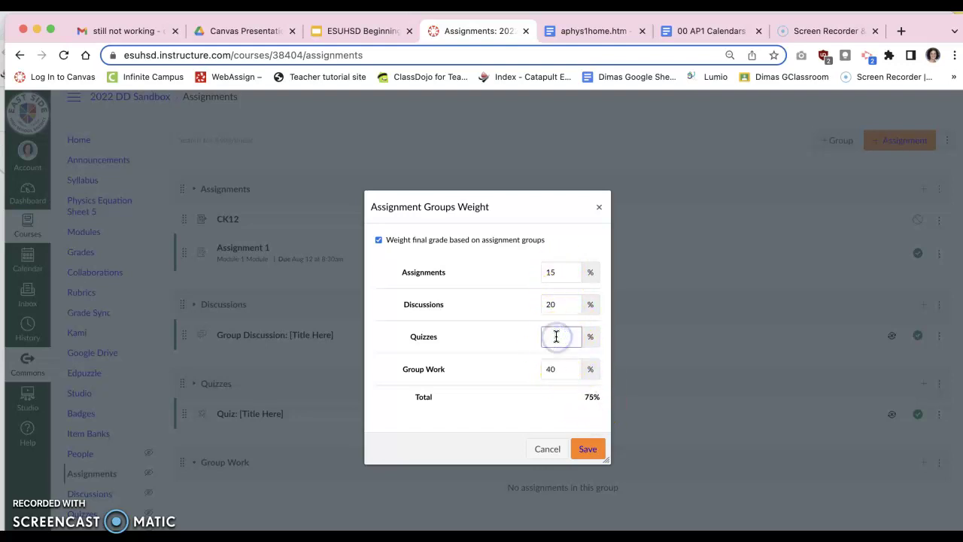
left_click(587, 448)
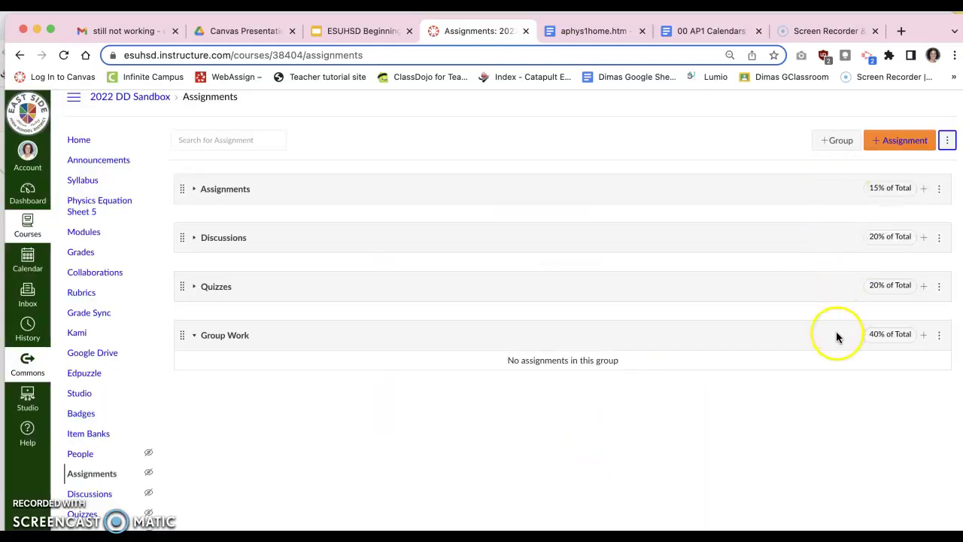
View the form for adding an assignment group without saving, and switch to the Grading Scheme slide in the Google Slides presentation
left_click(840, 143)
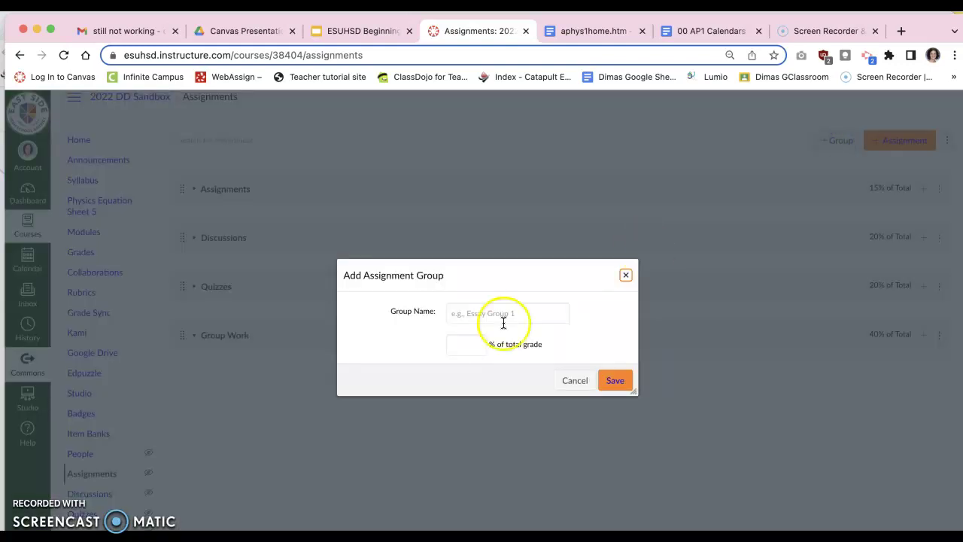
left_click(574, 380)
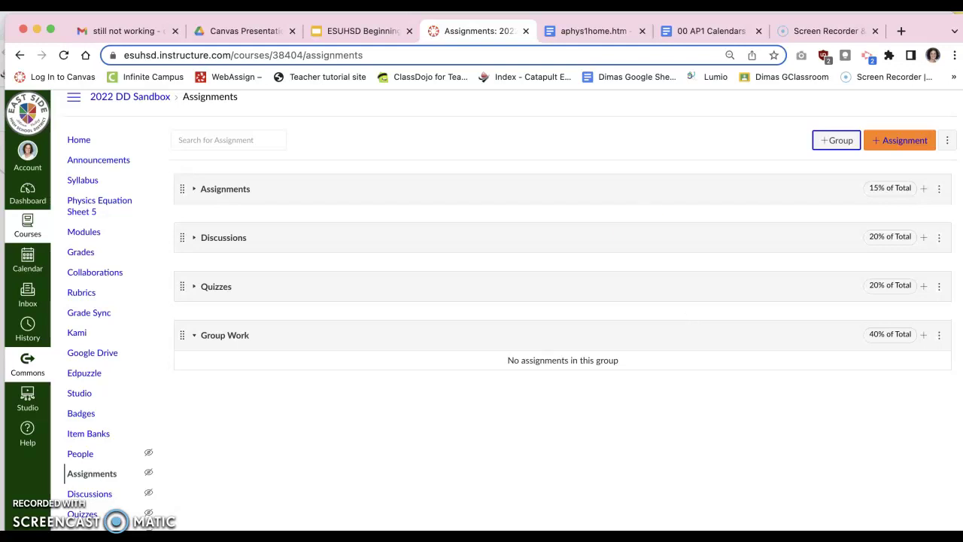
left_click(385, 32)
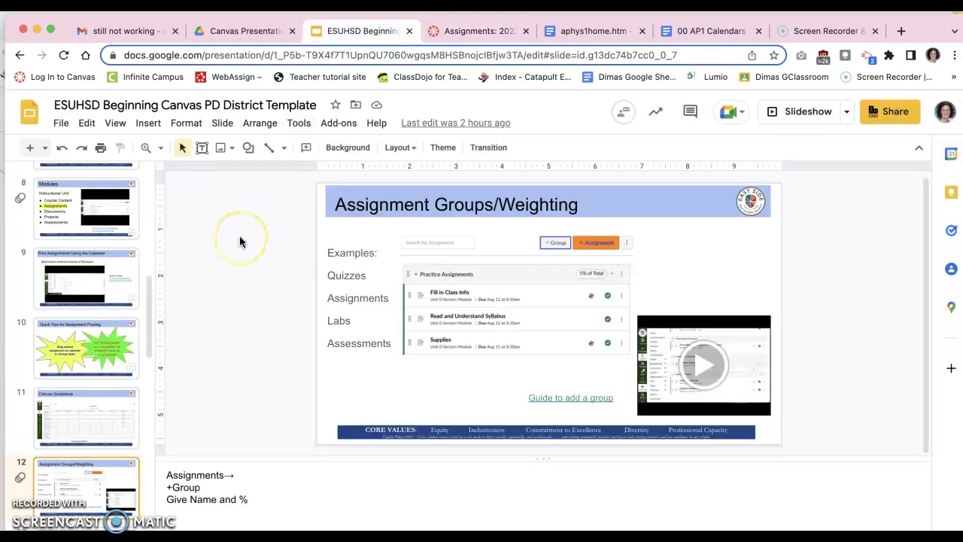
key("Page_Down")
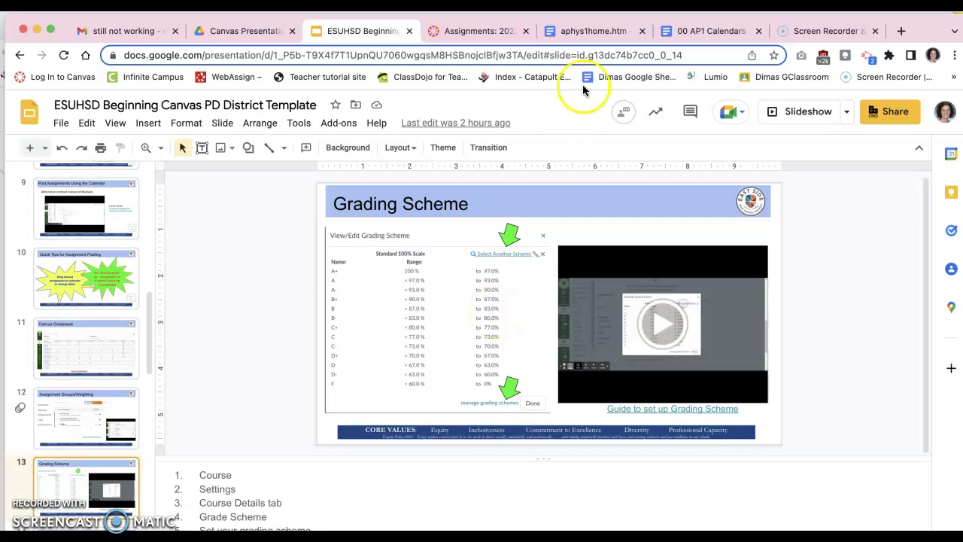
Switch to Canvas and open the settings of the 2022 DD Sandbox course
left_click(468, 31)
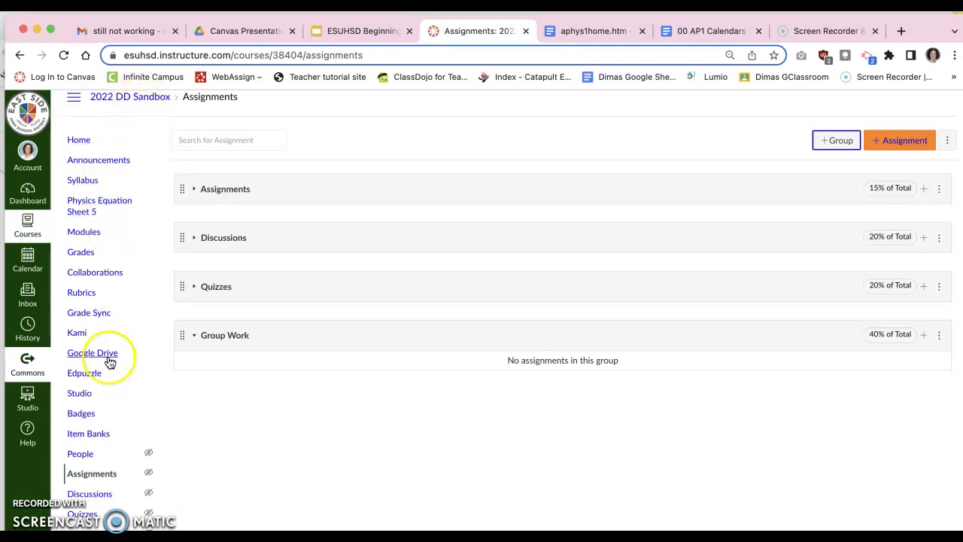
scroll(109, 362, "down", 2)
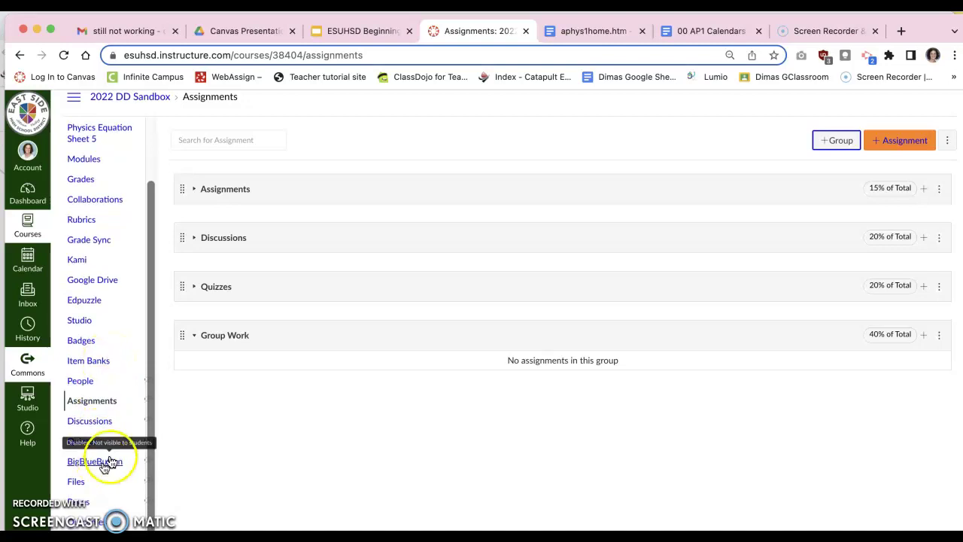
scroll(271, 441, "down", 1)
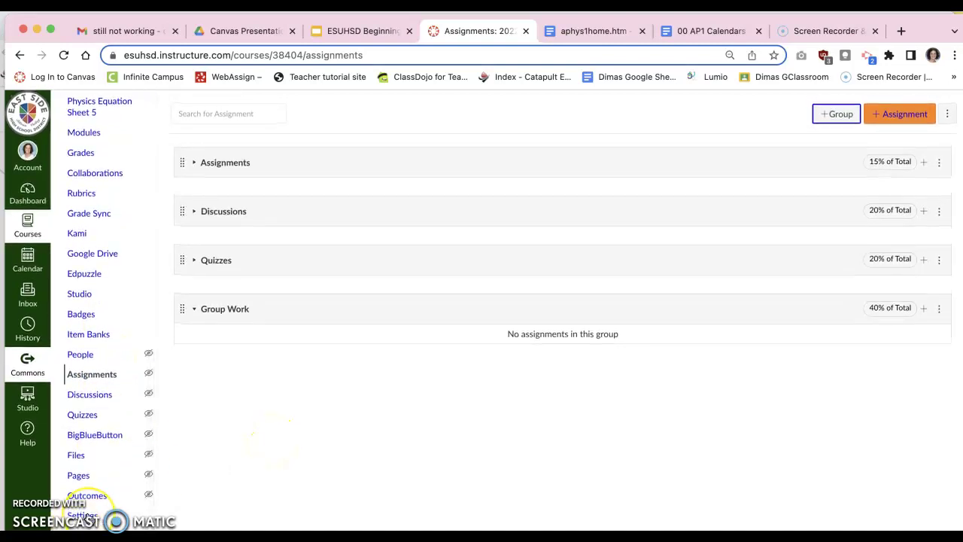
left_click(88, 515)
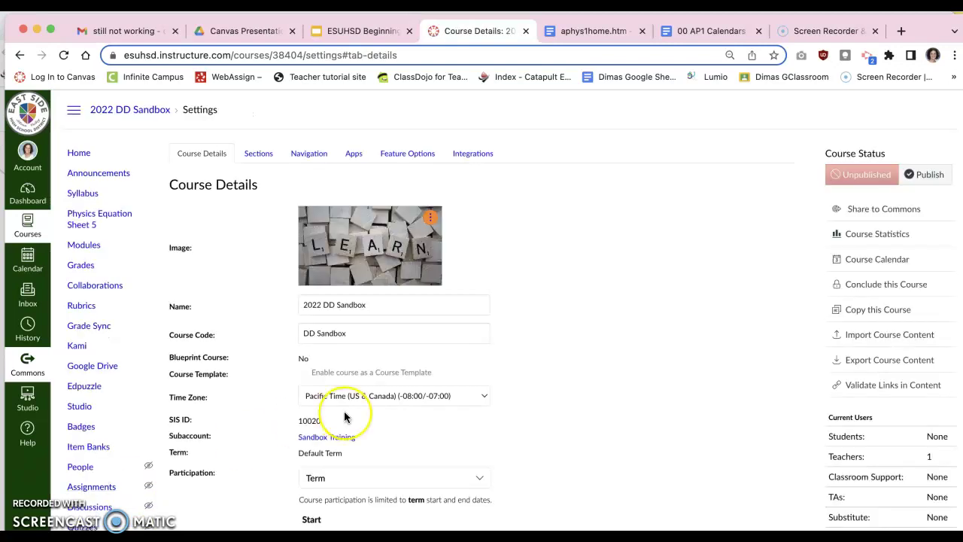
Enable the course grading scheme in the course details and open the grading scheme for viewing
scroll(345, 416, "down", 8)
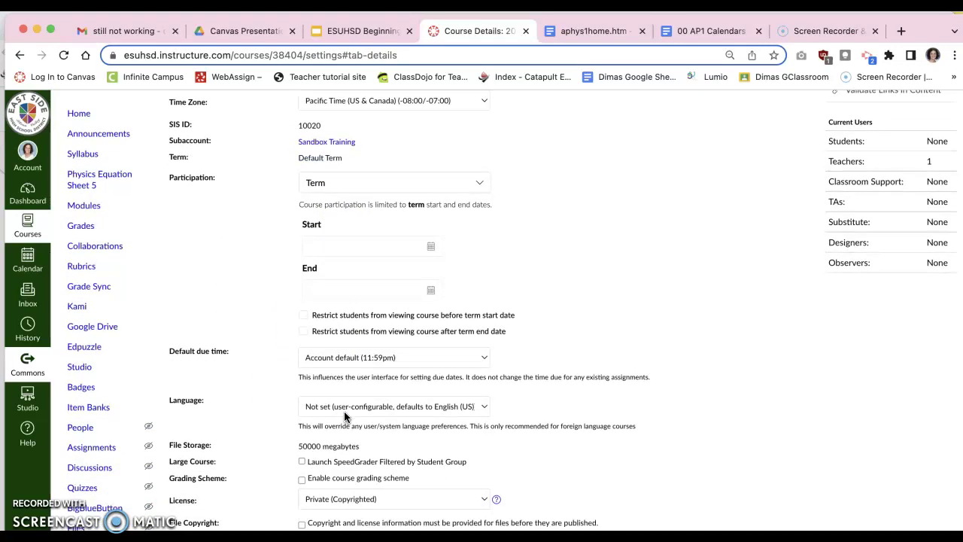
scroll(344, 416, "down", 2)
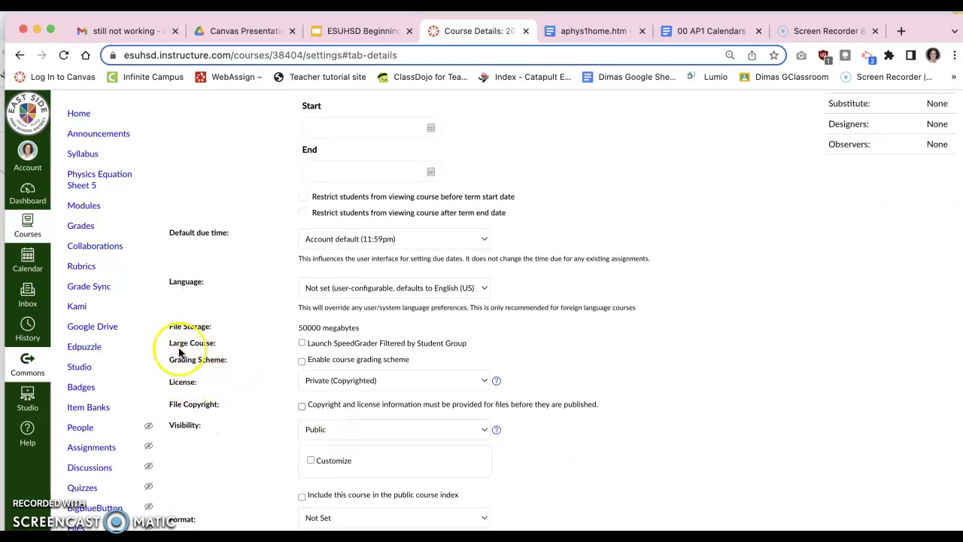
left_click(301, 361)
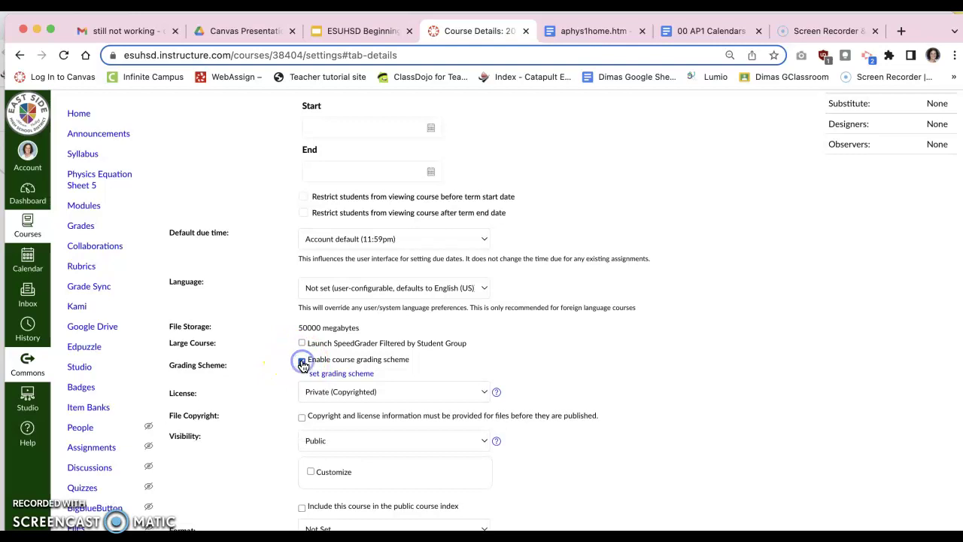
left_click(342, 374)
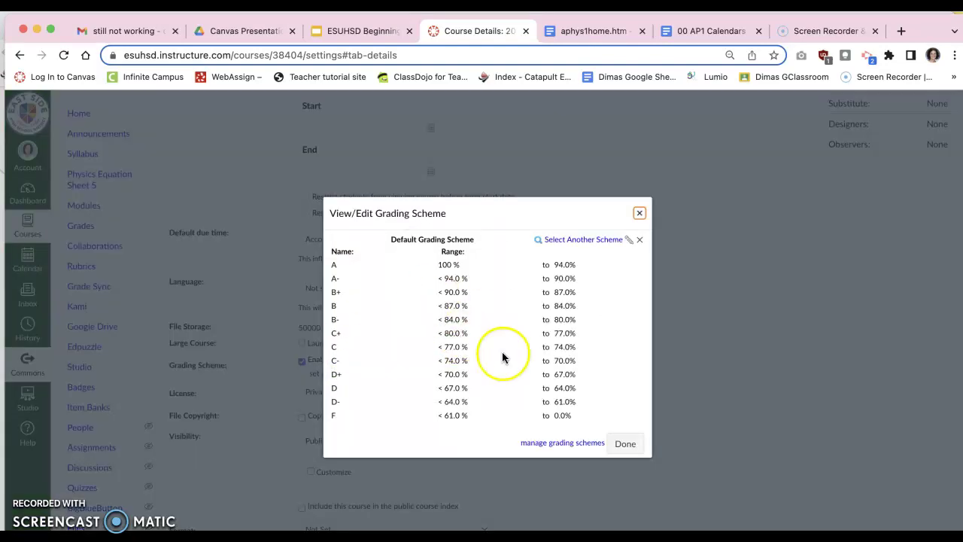
Preview the GPA Scheme, Grade Floor Scheme, Pass / Fail and Standard 100% Scale without applying any of them
left_click(569, 239)
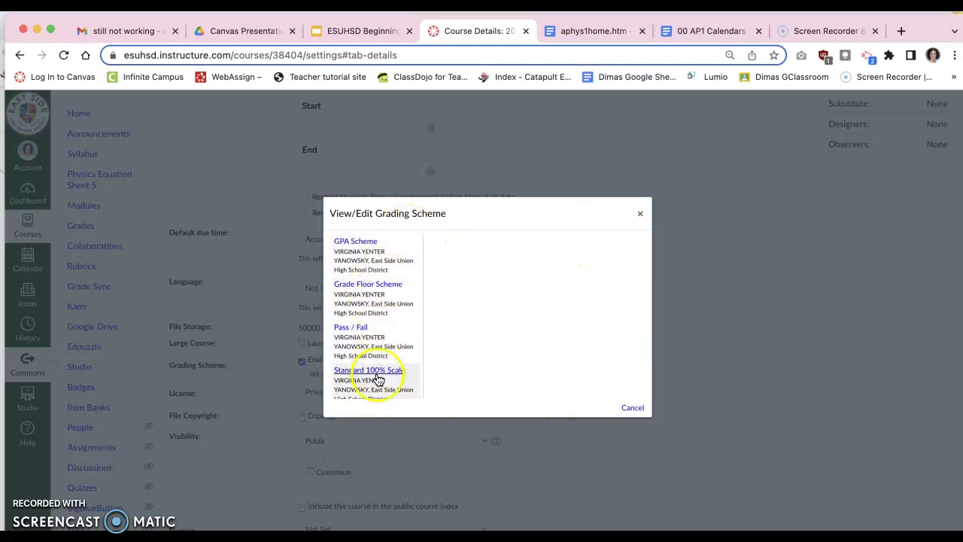
left_click(355, 255)
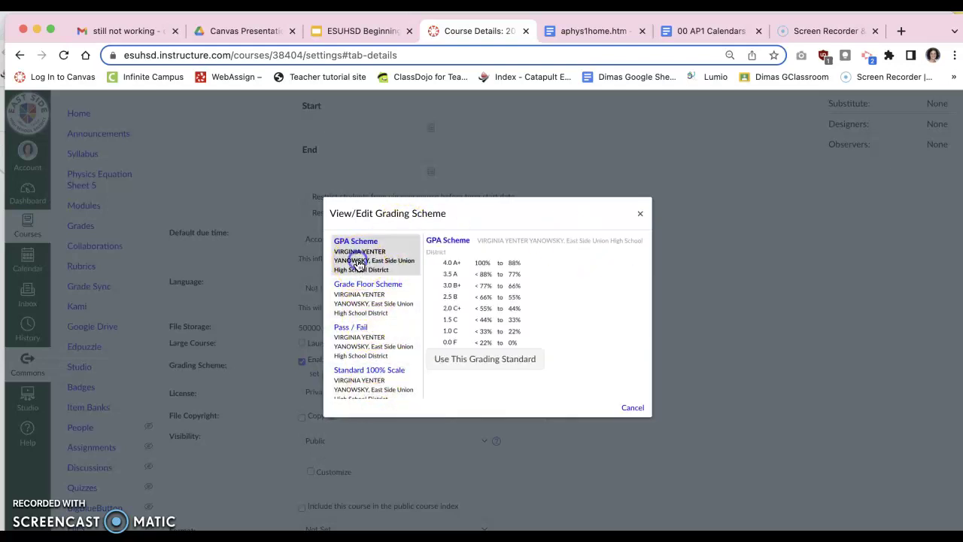
left_click(370, 309)
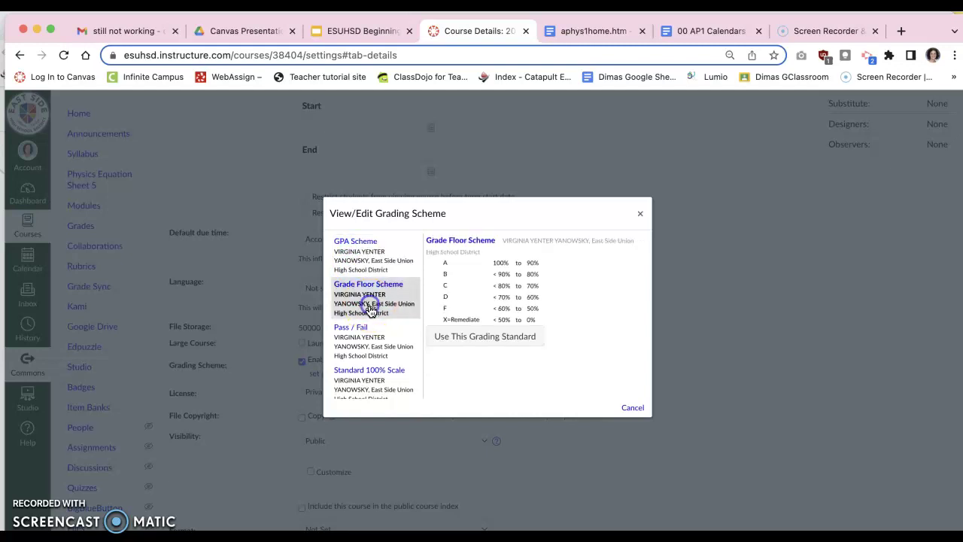
left_click(367, 339)
left_click(376, 380)
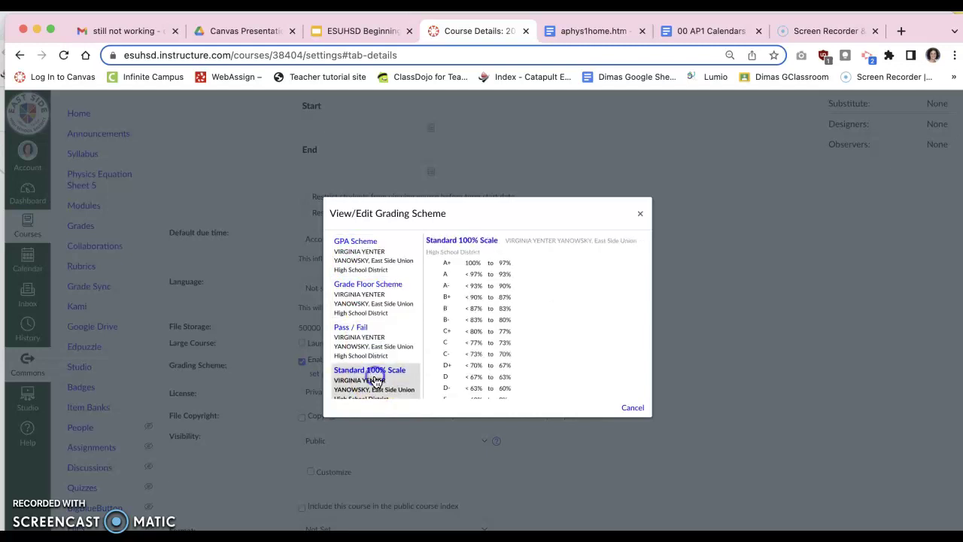
left_click(632, 407)
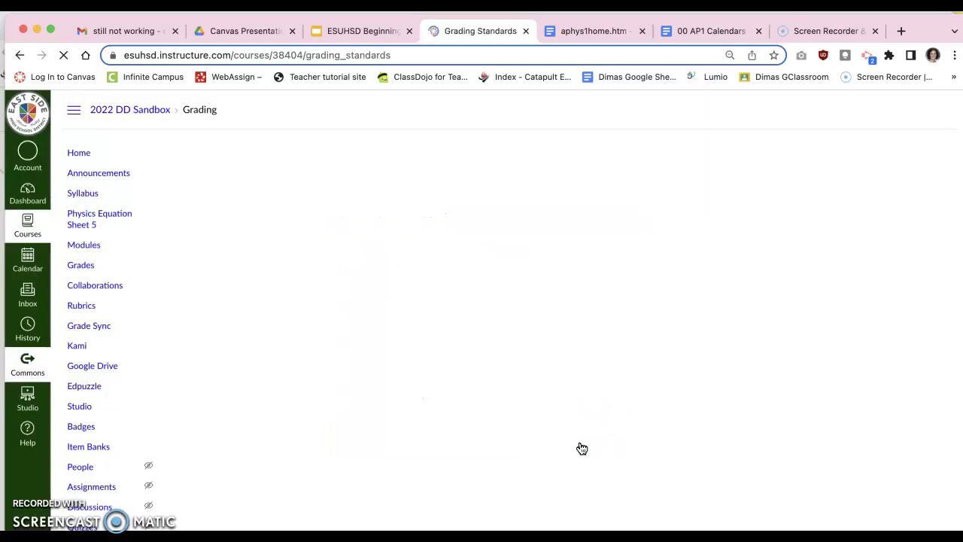
Open the course's grading scheme management page and view the form for adding a grading scheme, without saving
left_click(891, 185)
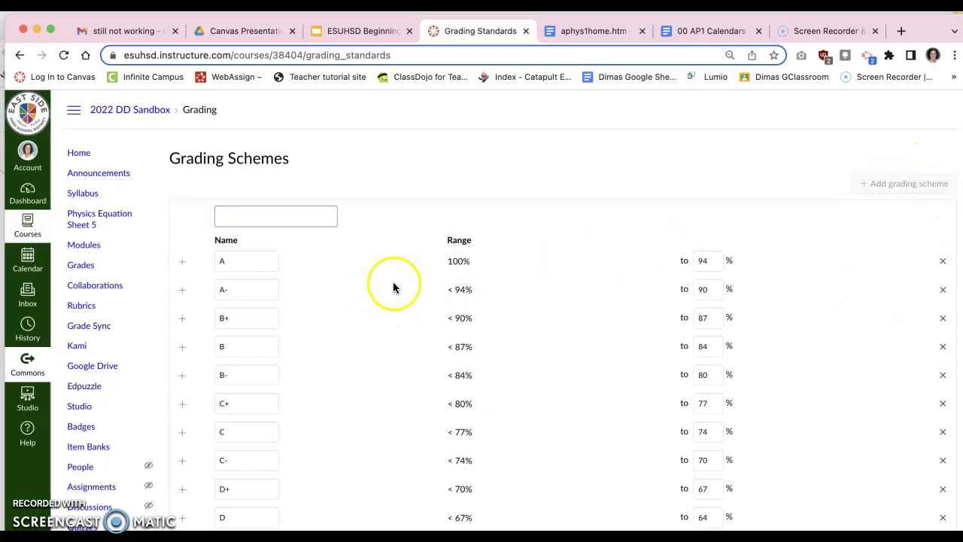
scroll(429, 294, "down", 6)
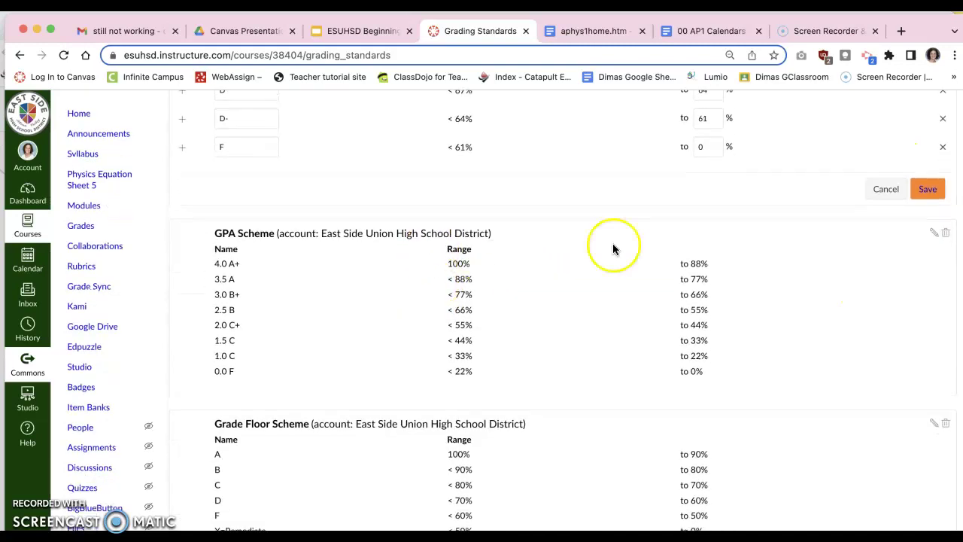
left_click(886, 189)
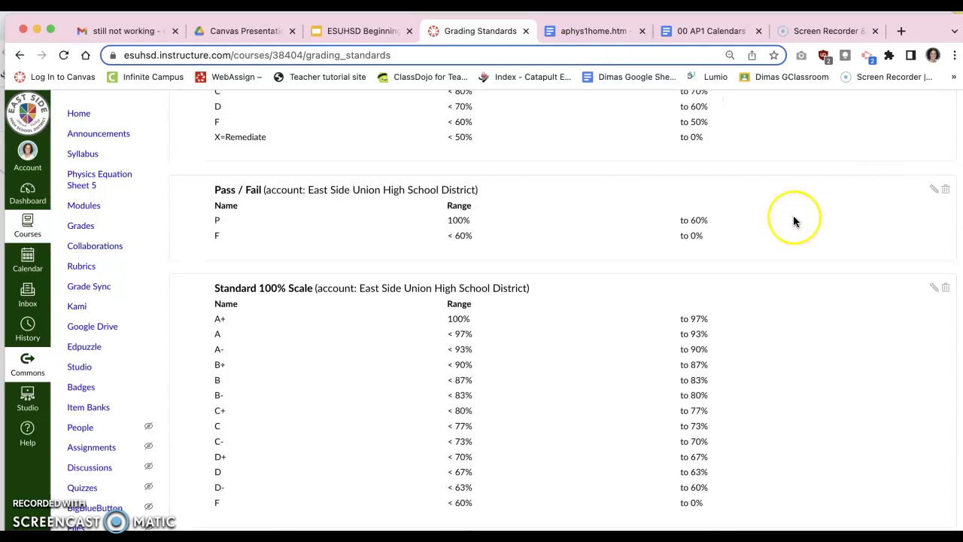
Look through the district grading schemes listed for the course, from the GPA Scheme to the Standard 100% Scale
scroll(793, 217, "up", 5)
scroll(792, 217, "down", 3)
scroll(793, 215, "down", 3)
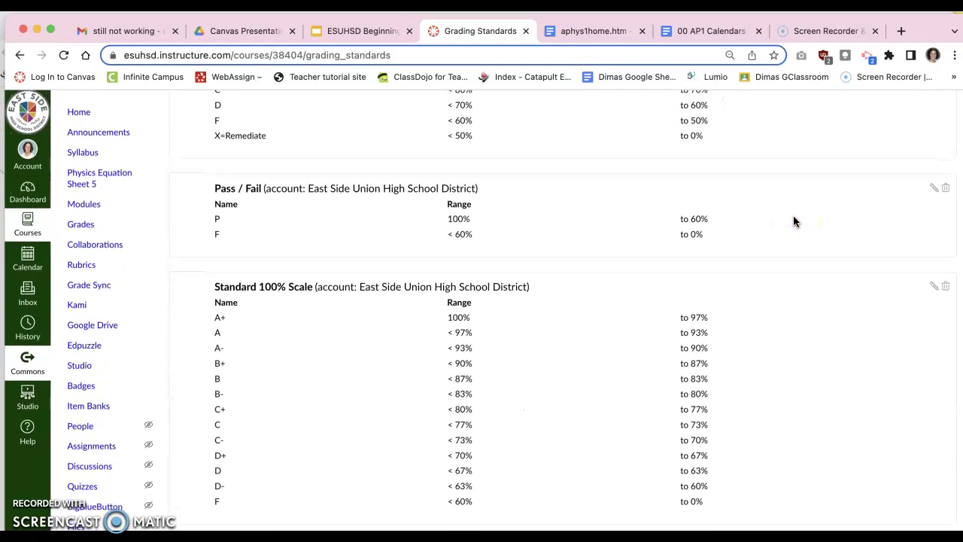
scroll(792, 215, "up", 5)
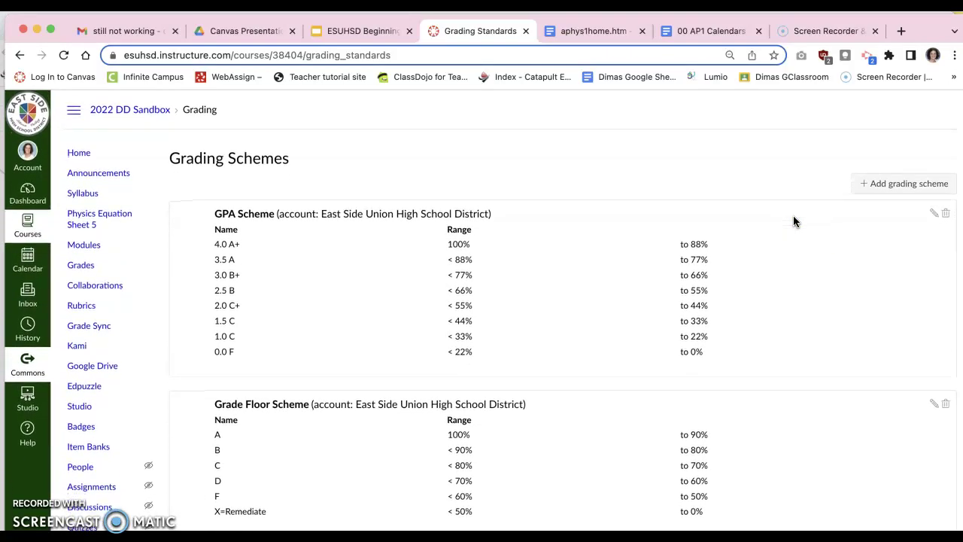
scroll(793, 215, "down", 5)
scroll(793, 215, "up", 4)
scroll(793, 215, "up", 2)
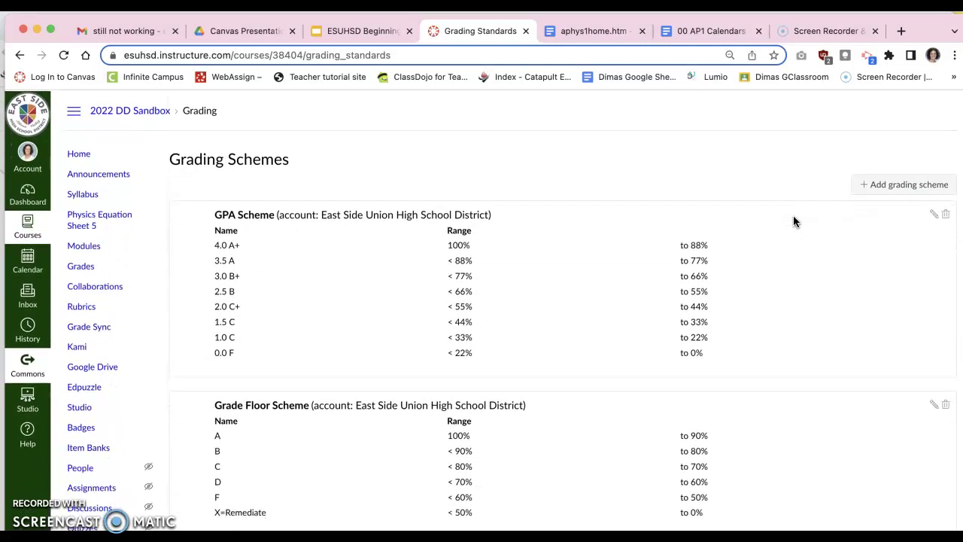
Return to the 2022 DD Sandbox course settings and enable the course grading scheme
left_click(678, 221)
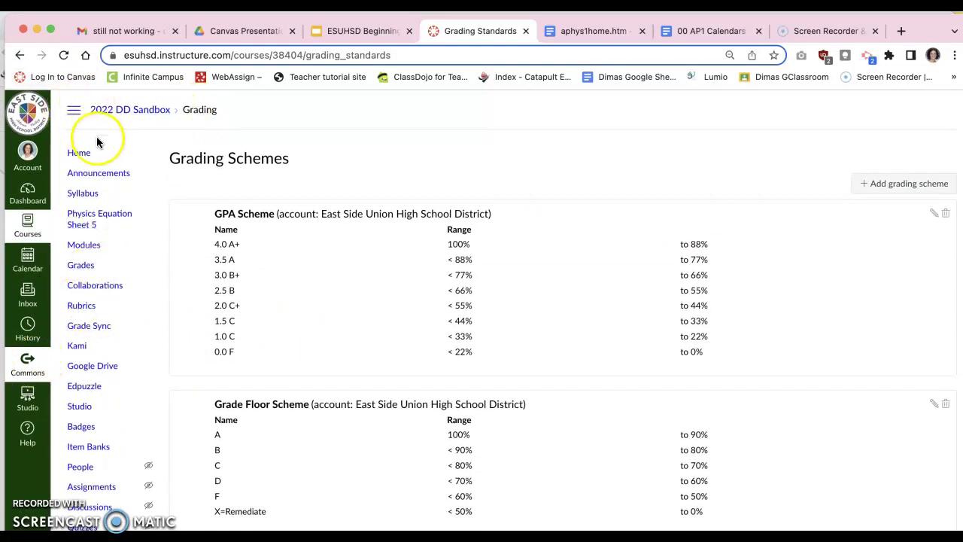
scroll(96, 386, "down", 2)
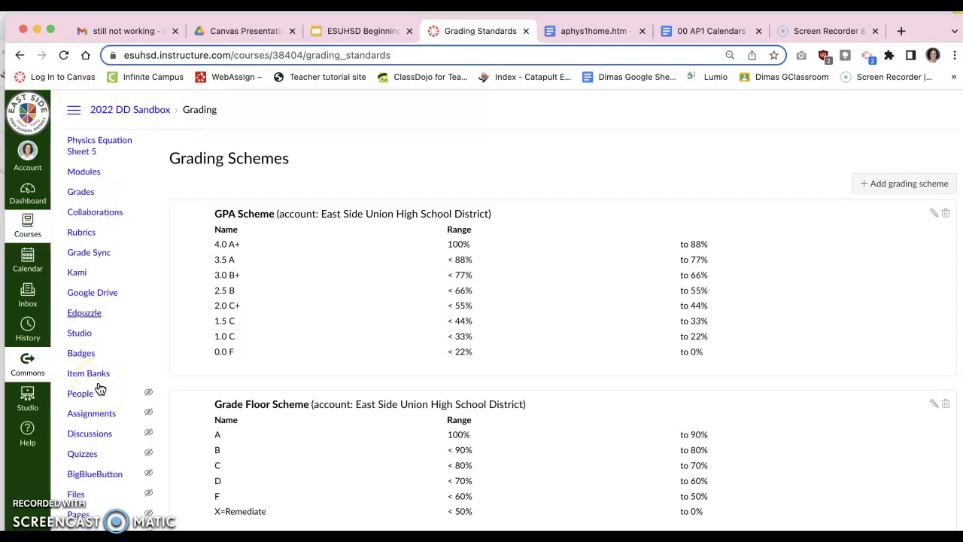
scroll(365, 354, "down", 5)
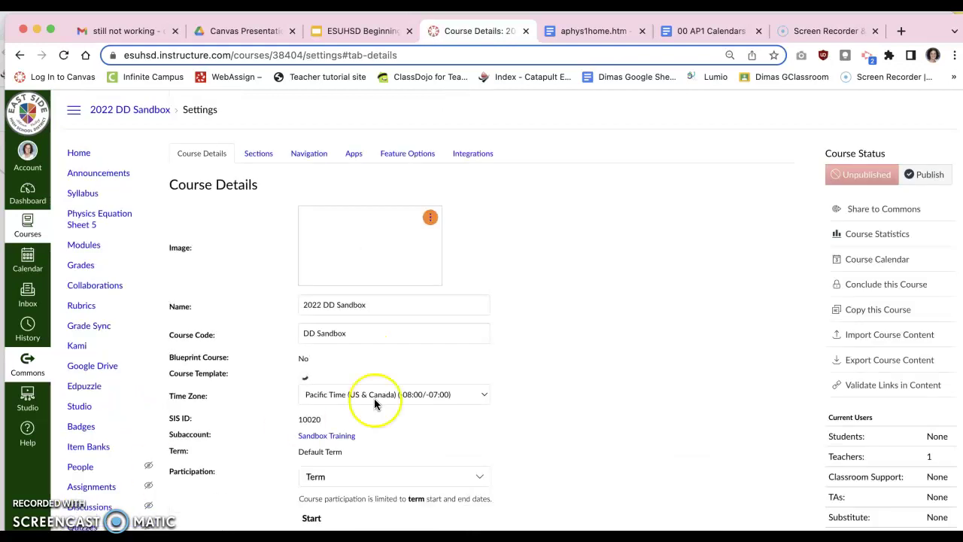
scroll(509, 387, "down", 10)
scroll(509, 386, "down", 3)
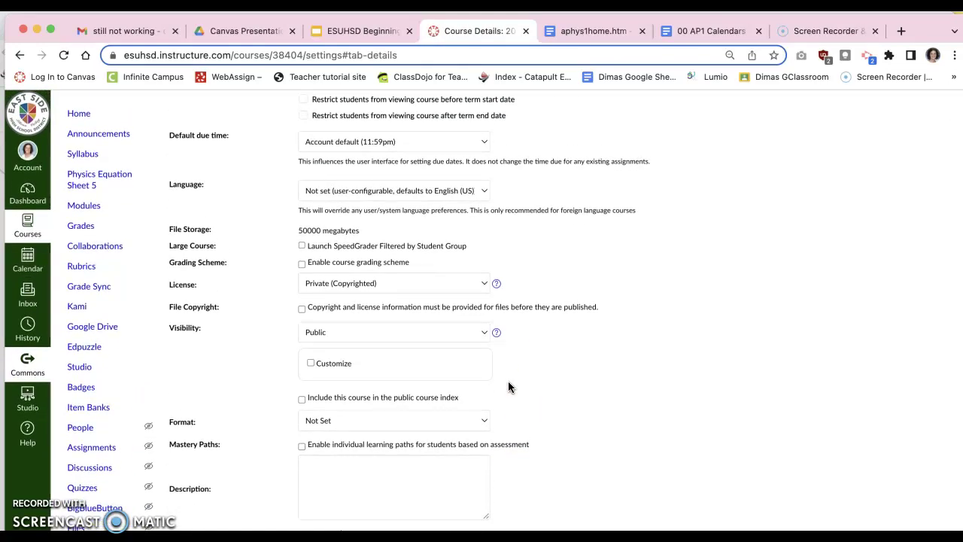
left_click(302, 263)
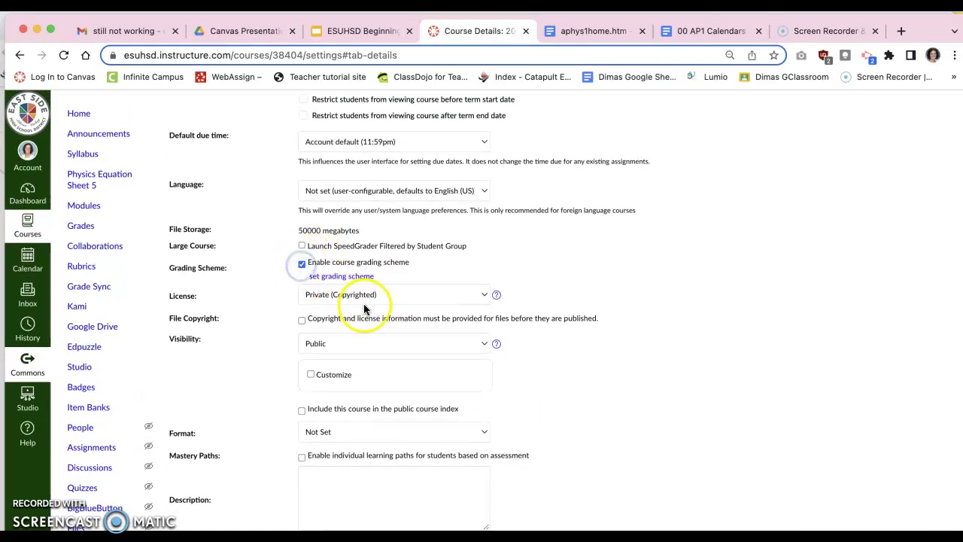
Choose the GPA Scheme as the course's grading standard and close the grading scheme dialog
left_click(360, 276)
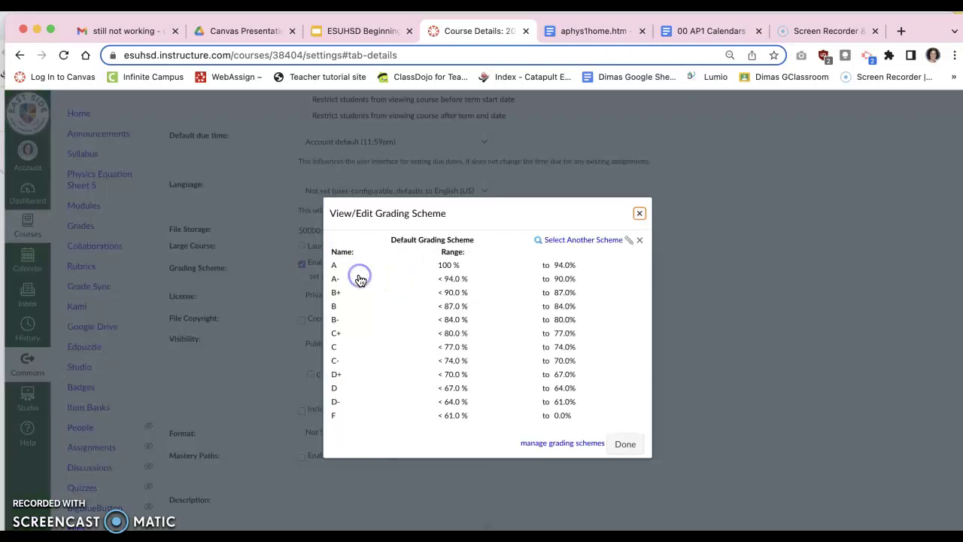
left_click(568, 241)
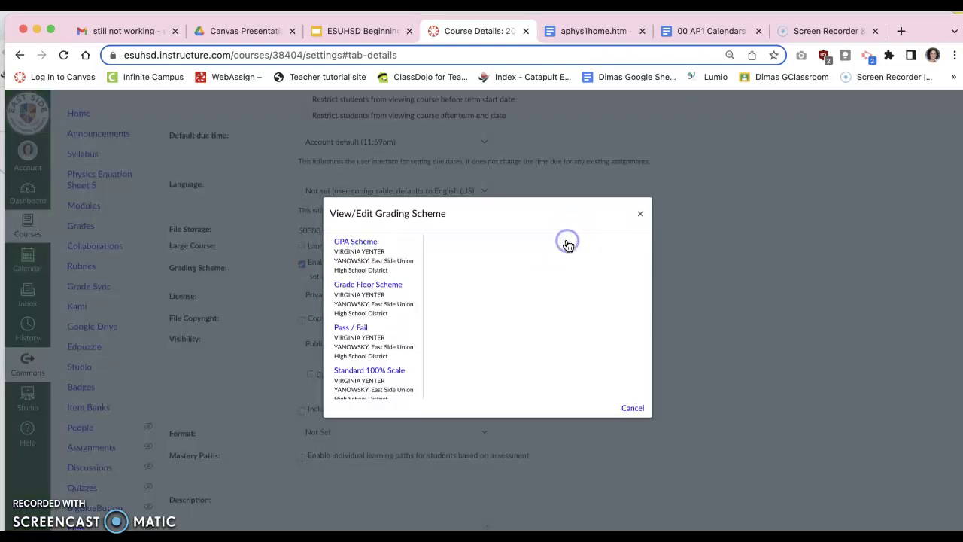
left_click(380, 257)
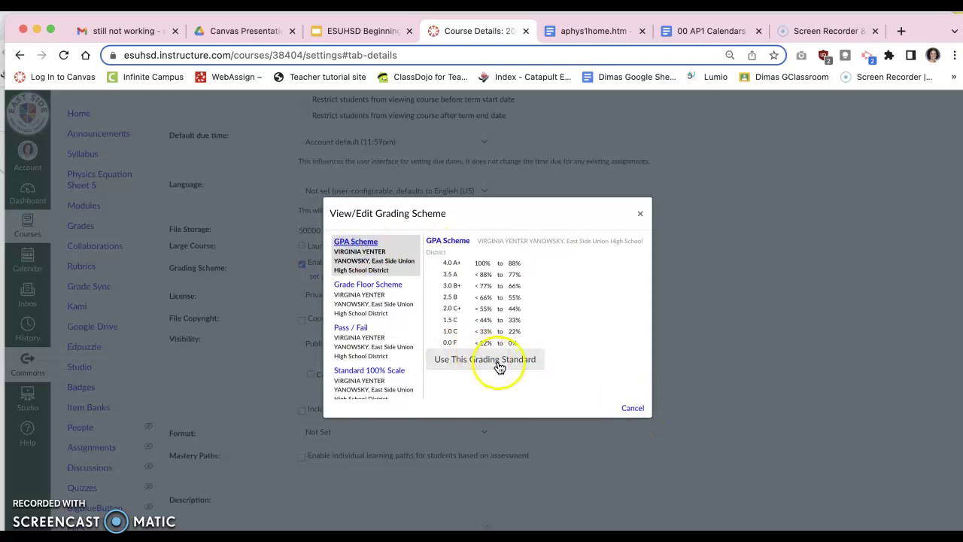
left_click(499, 366)
left_click(624, 388)
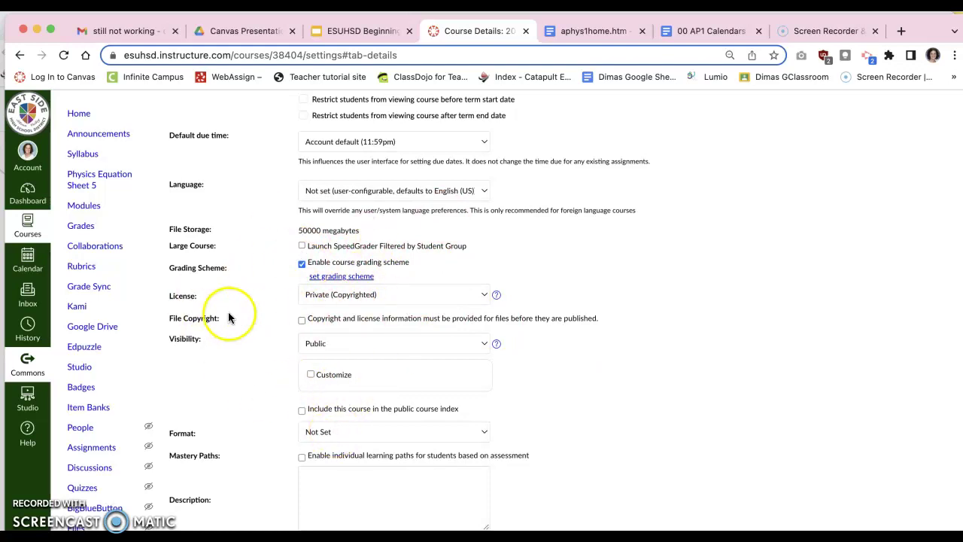
Switch to the Google Slides presentation and continue to the Speed grader slide
left_click(357, 35)
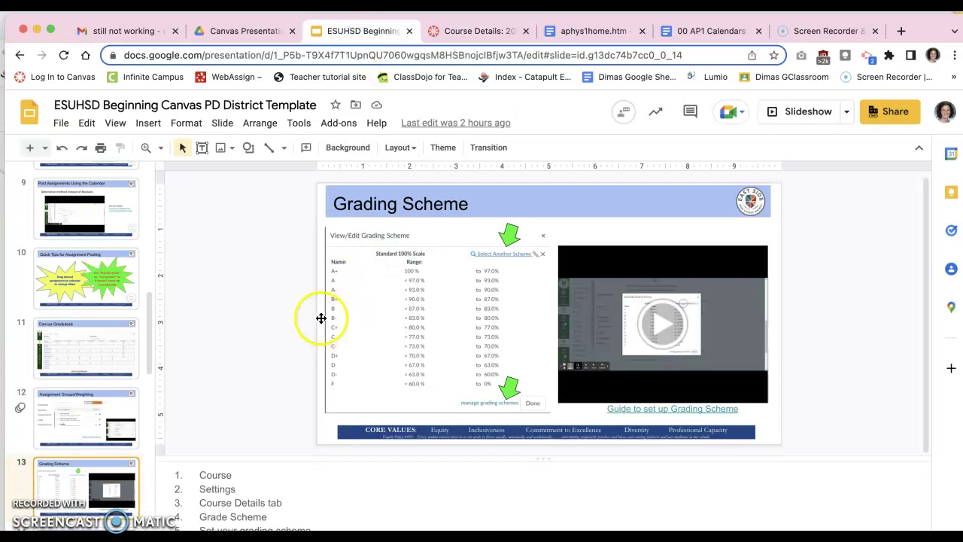
left_click(65, 460)
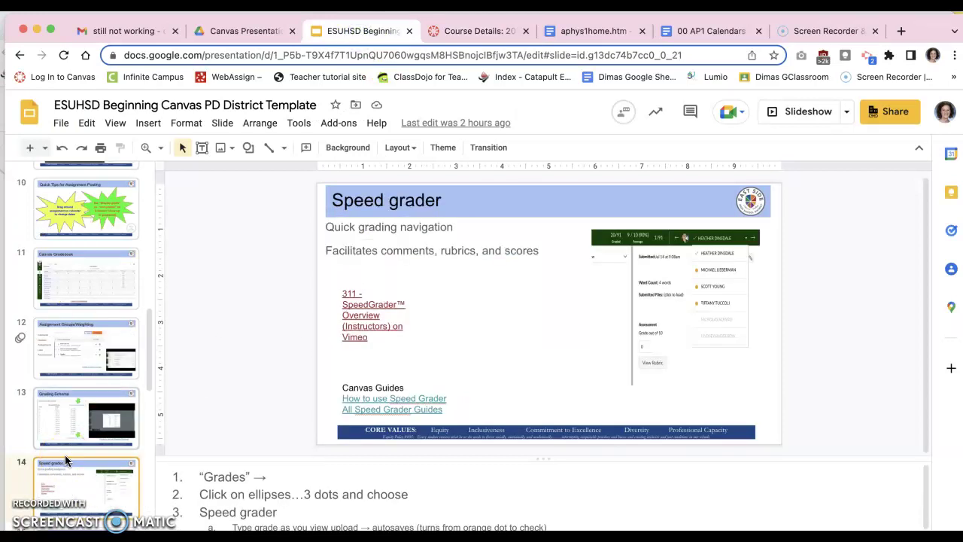
Switch to Canvas, open the Practice Growing With Canvas gradebook, and view a submission for 1.5 | Customize Your Profile in SpeedGrader
left_click(487, 33)
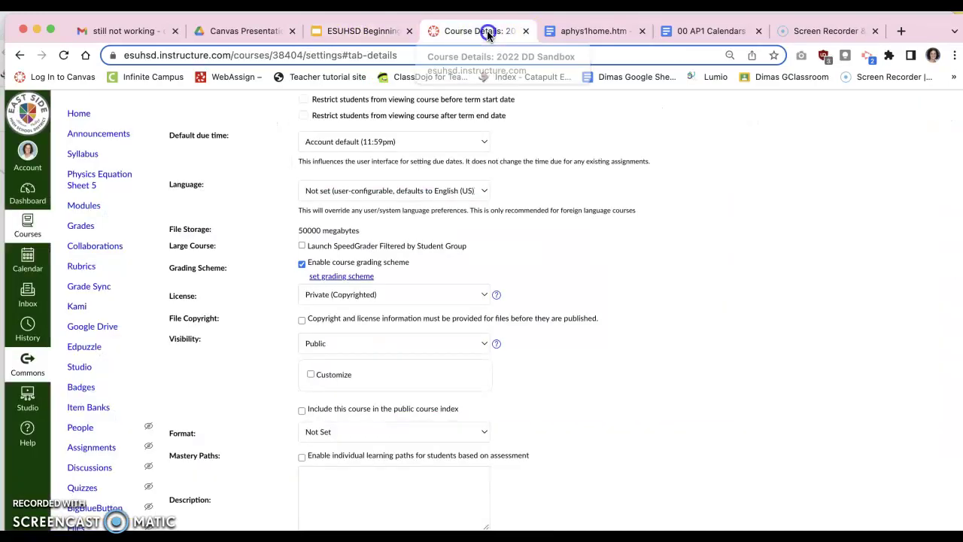
left_click(28, 227)
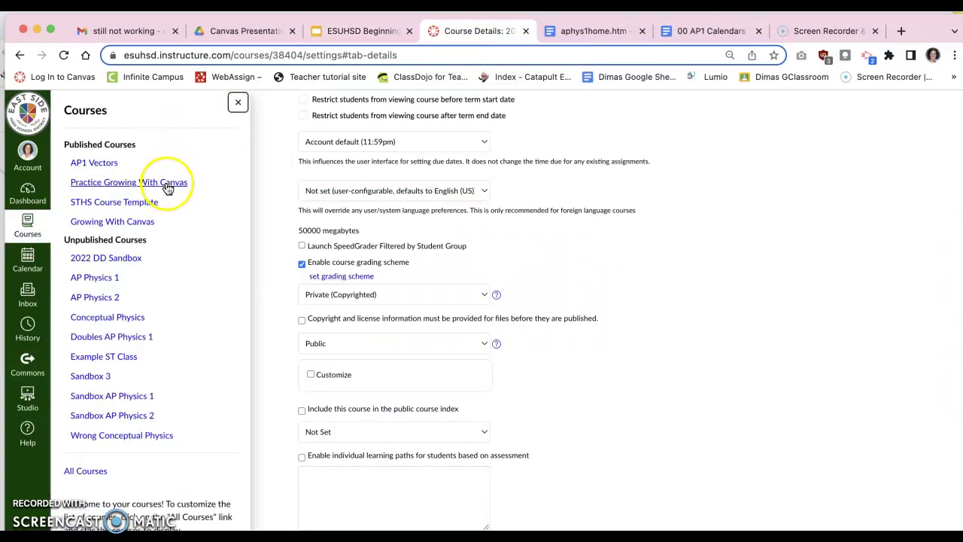
left_click(167, 188)
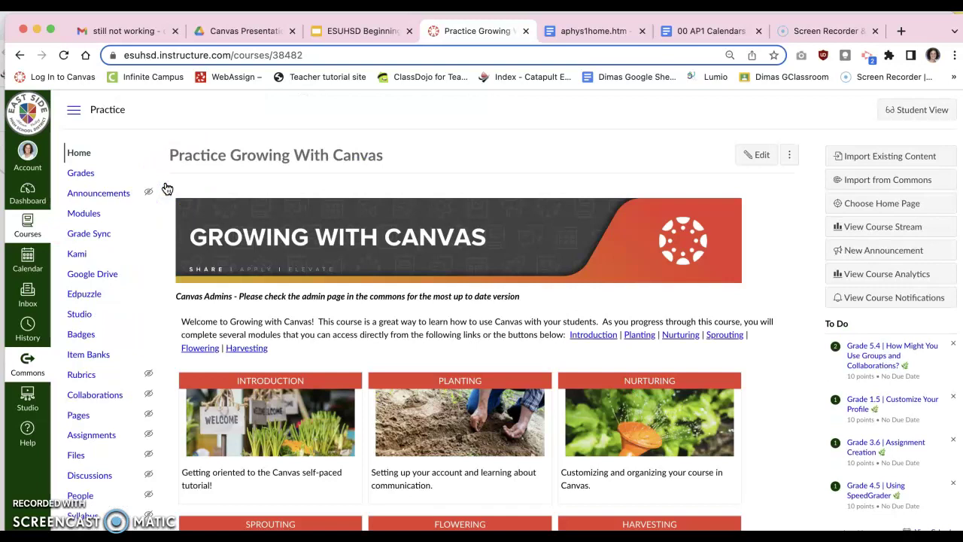
left_click(79, 174)
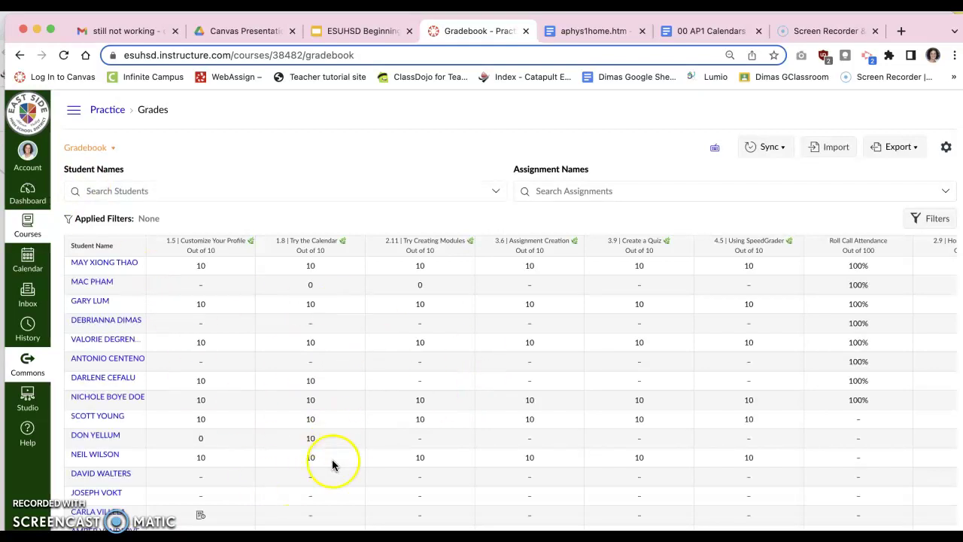
left_click(248, 247)
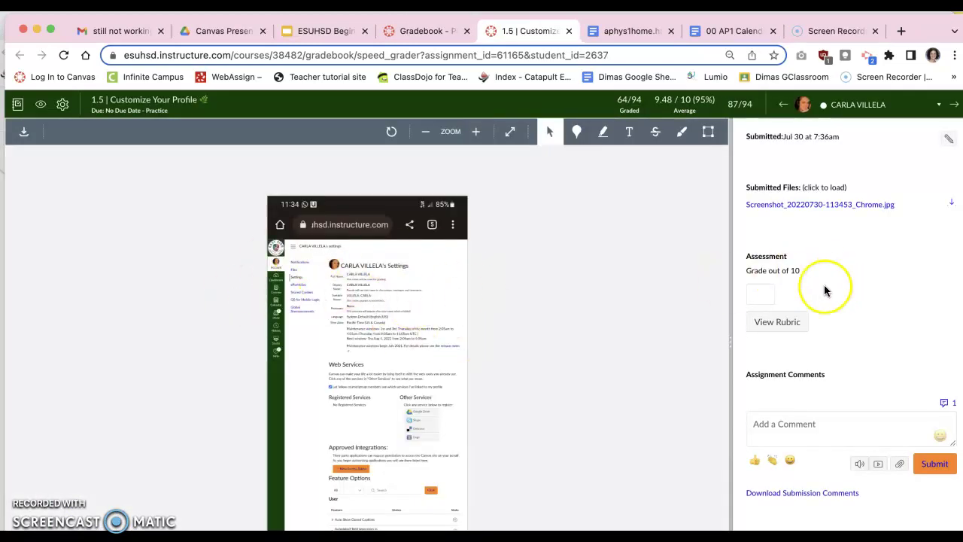
Try a grade of 10 in the open submission's grade field and clear it again
left_click(759, 290)
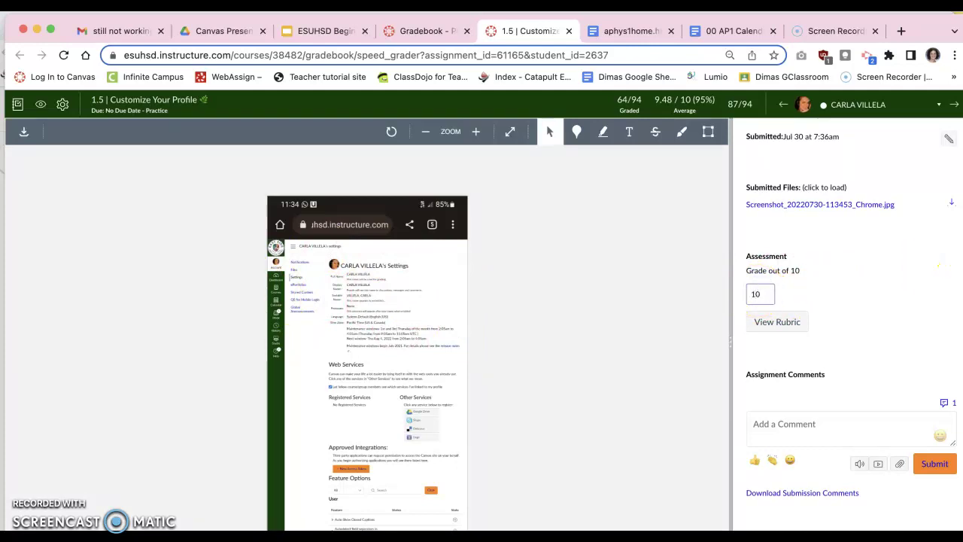
key("BackSpace")
key("BackSpace")
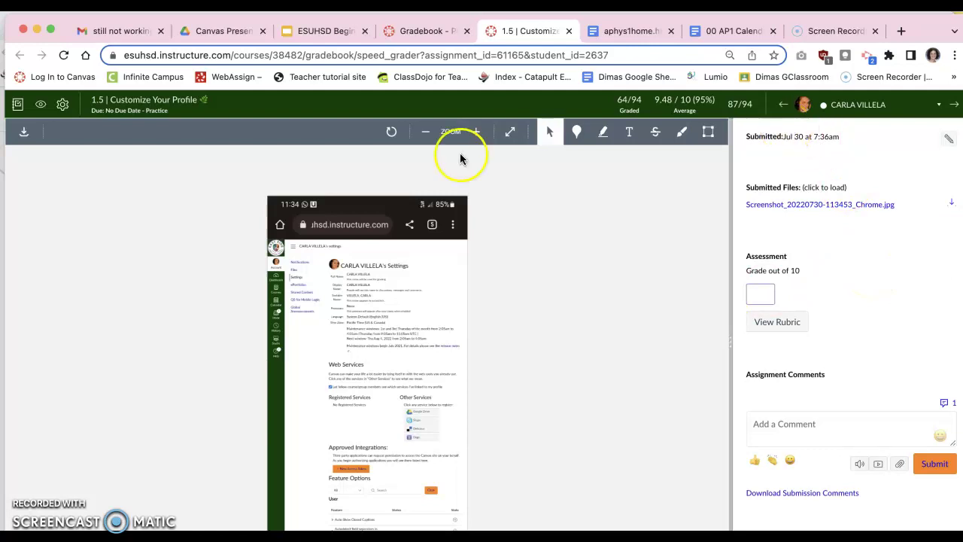
Set the SpeedGrader options to sort the student list by submission status and save the settings
left_click(63, 104)
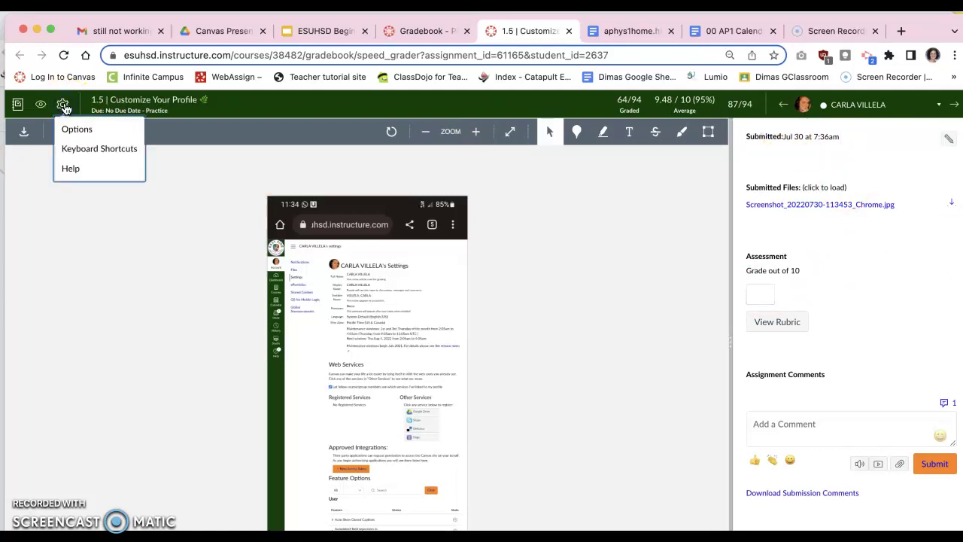
left_click(72, 130)
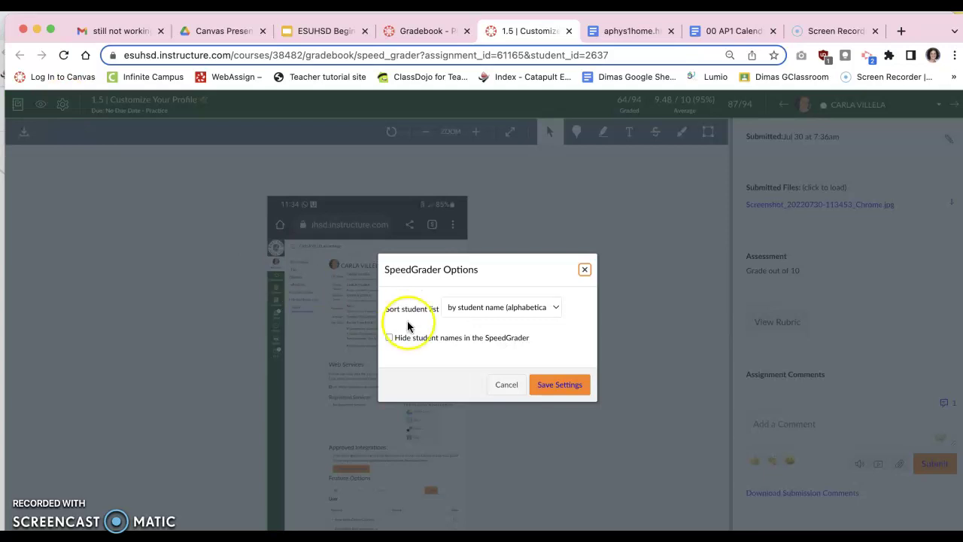
left_click(485, 309)
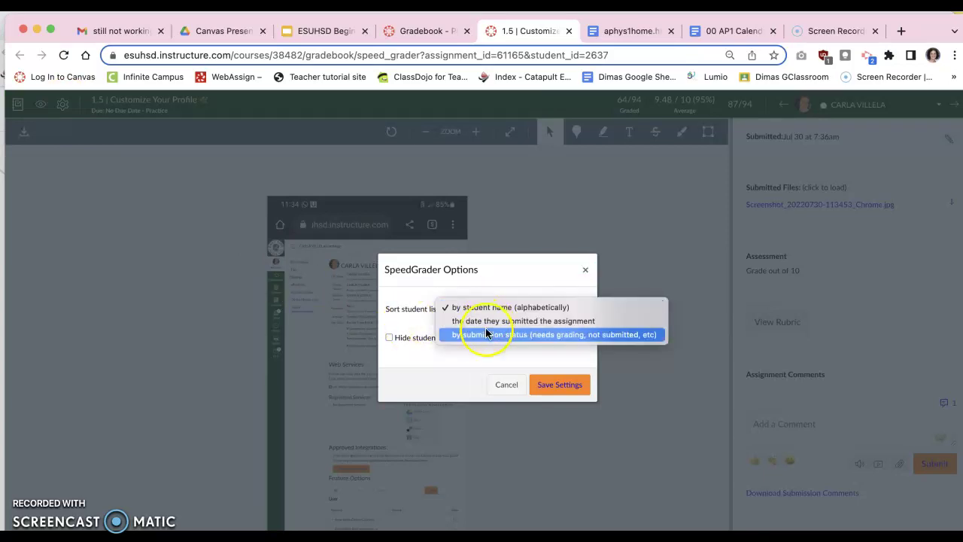
left_click(485, 334)
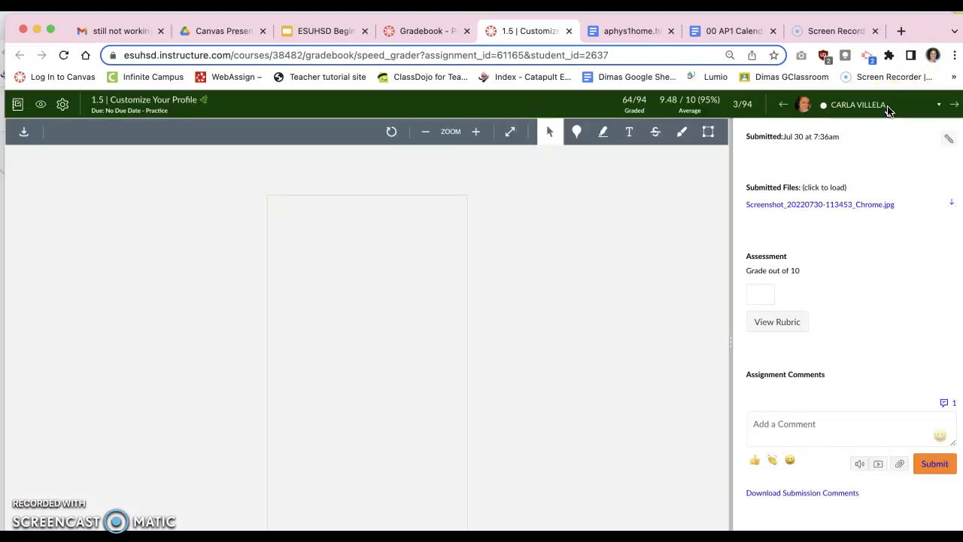
Look through the SpeedGrader student list and view an already graded student's submission
left_click(888, 112)
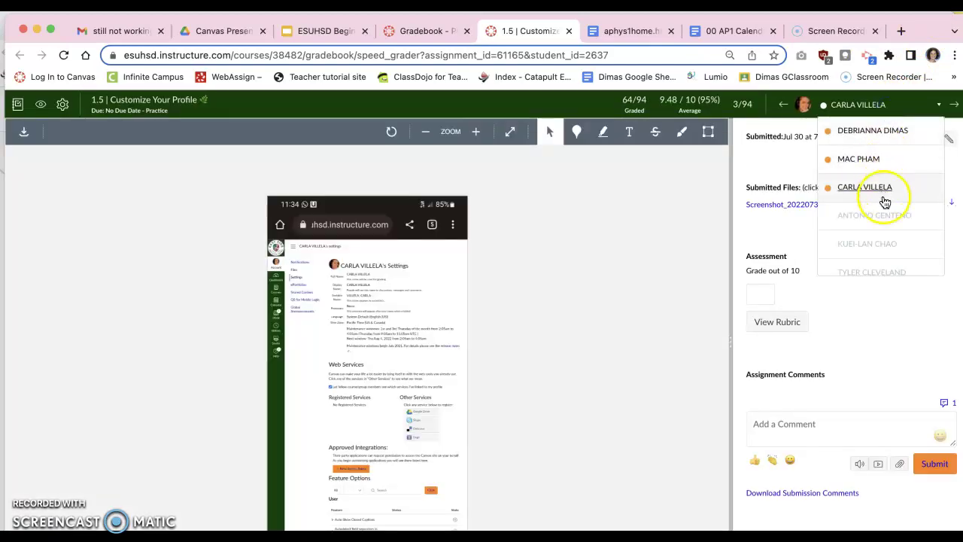
scroll(881, 201, "down", 5)
scroll(883, 211, "down", 2)
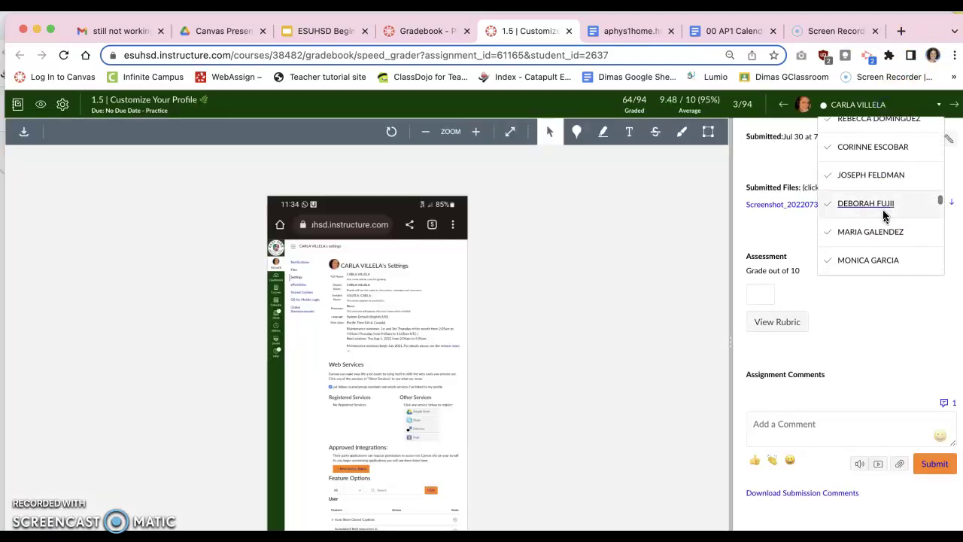
left_click(873, 175)
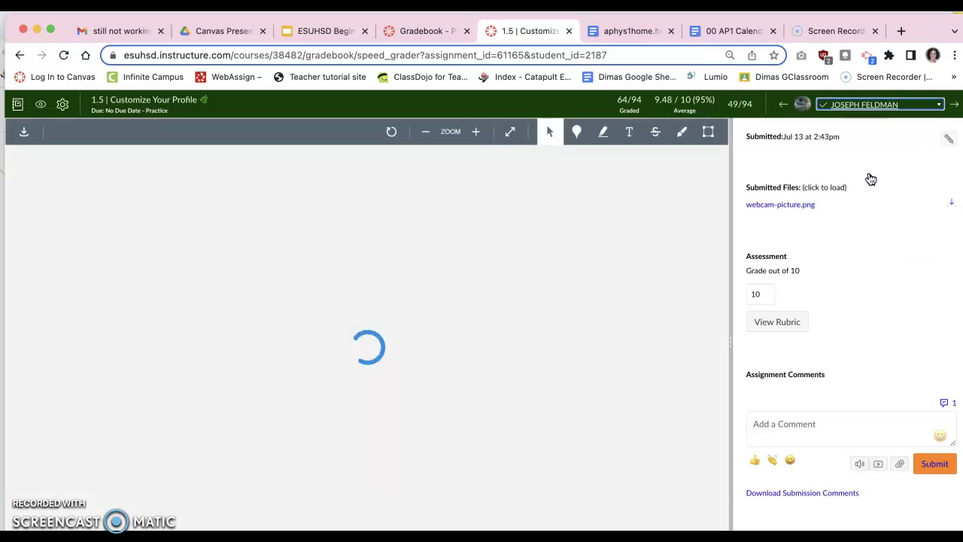
Set the displayed student's grade to 5, advance to the next submission and return to the previous one
left_click(767, 296)
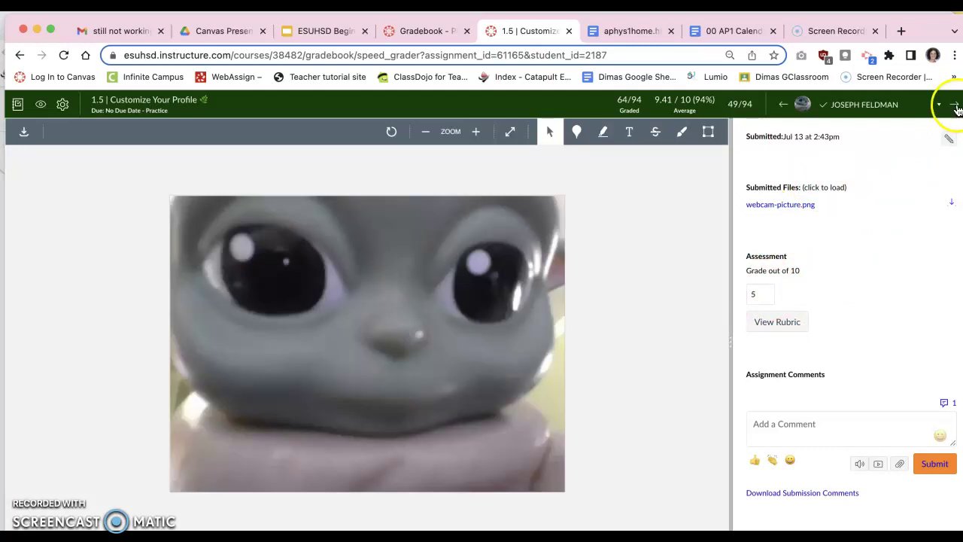
left_click(954, 105)
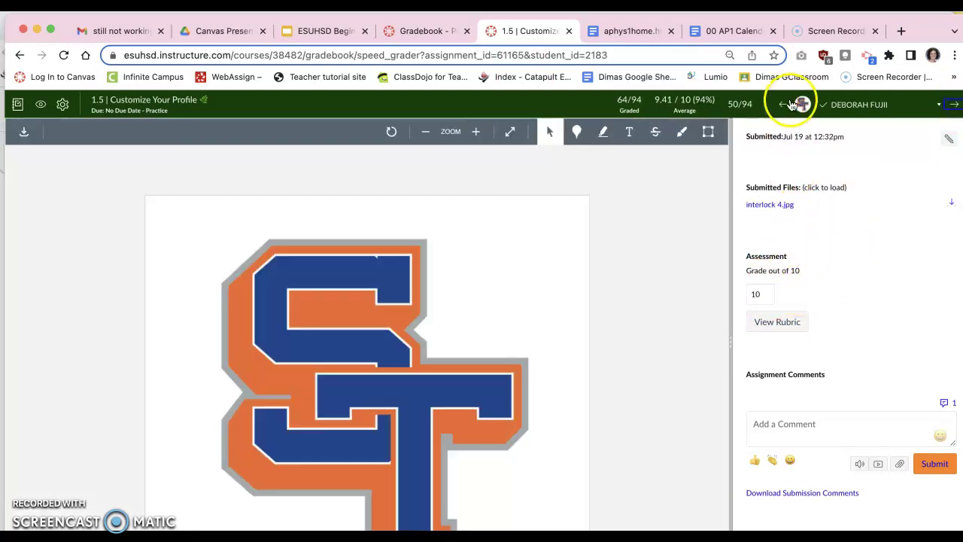
left_click(790, 103)
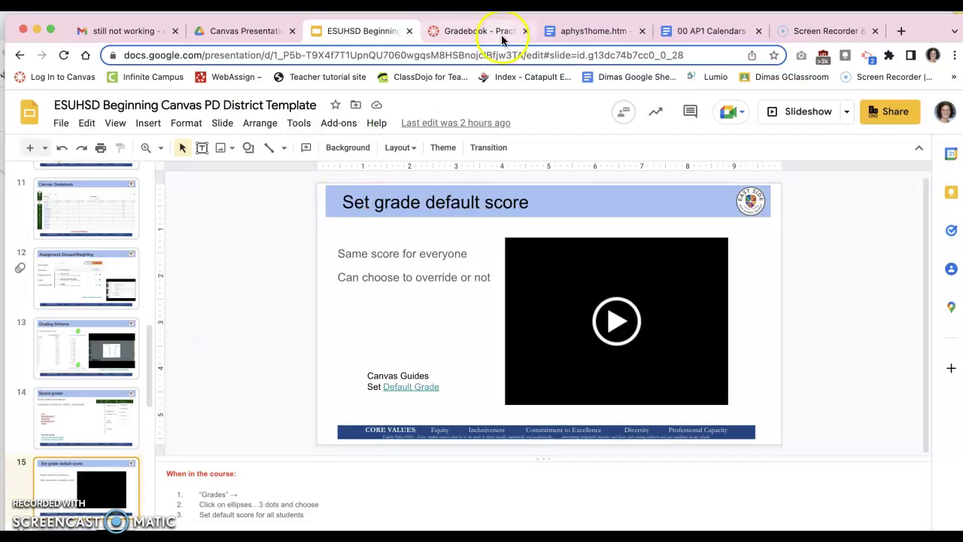
Switch to the Canvas gradebook and try a default grade of 8 for 1.5 | Customize Your Profile, including the overwrite option
left_click(482, 33)
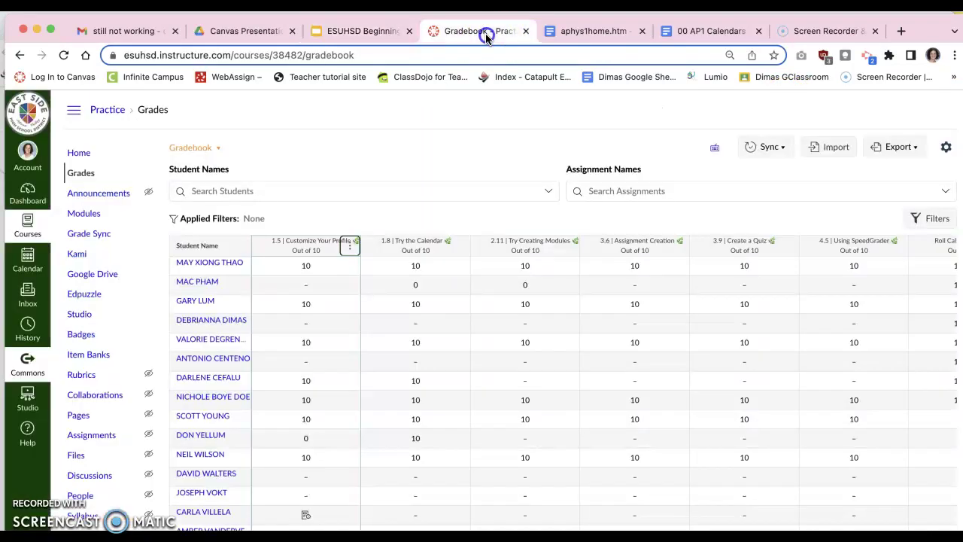
left_click(350, 246)
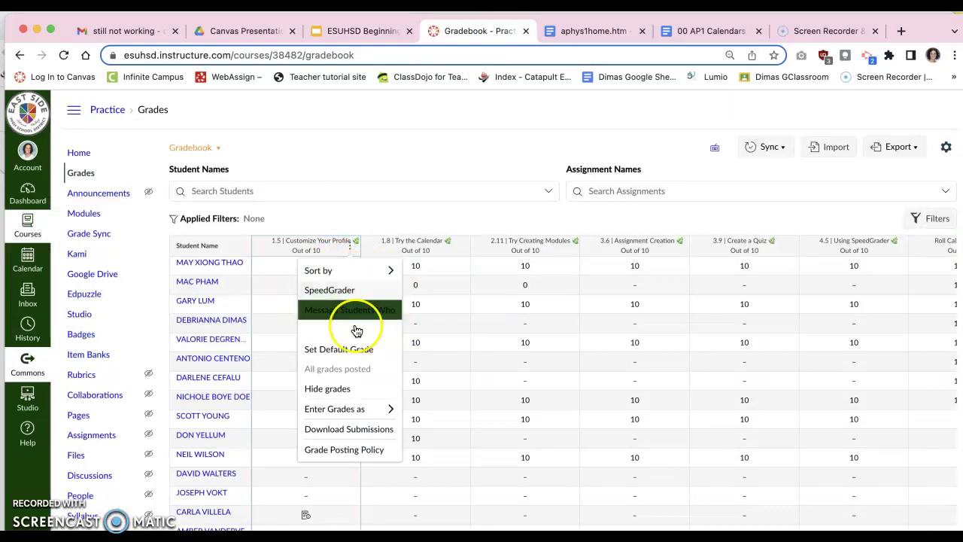
left_click(359, 349)
left_click(443, 351)
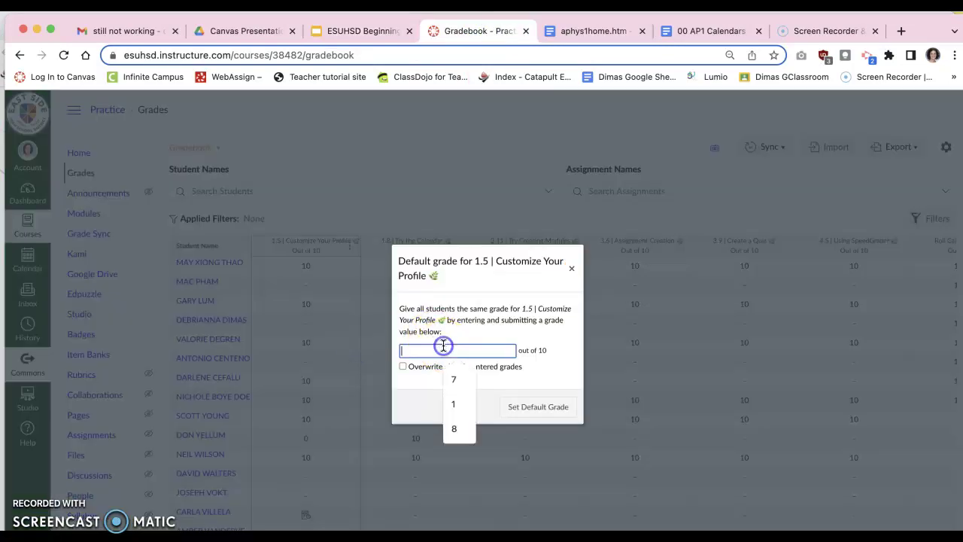
type("8")
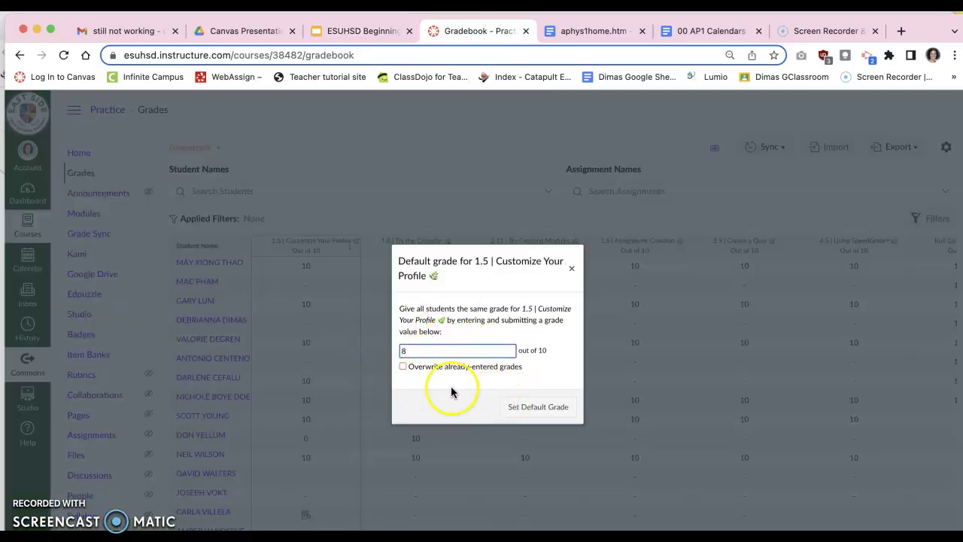
left_click(403, 367)
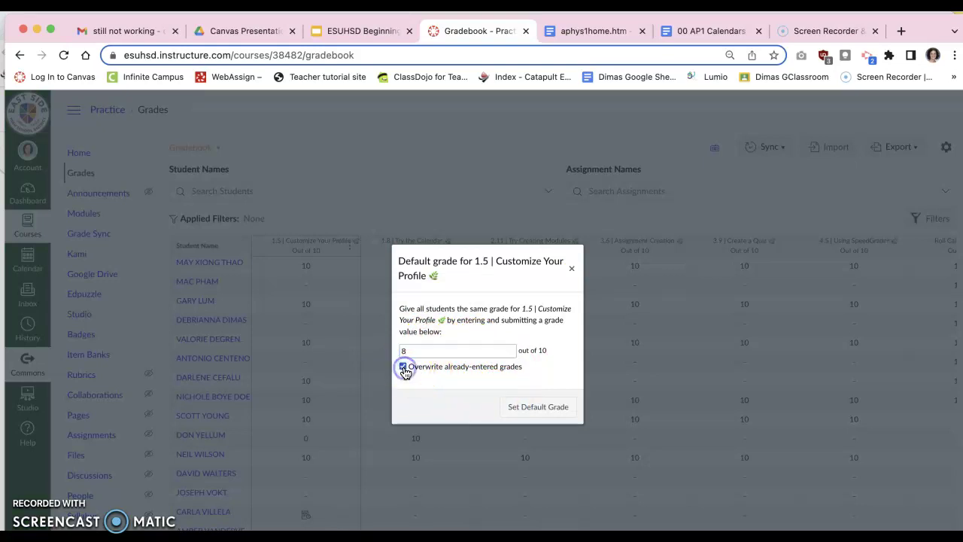
left_click(536, 406)
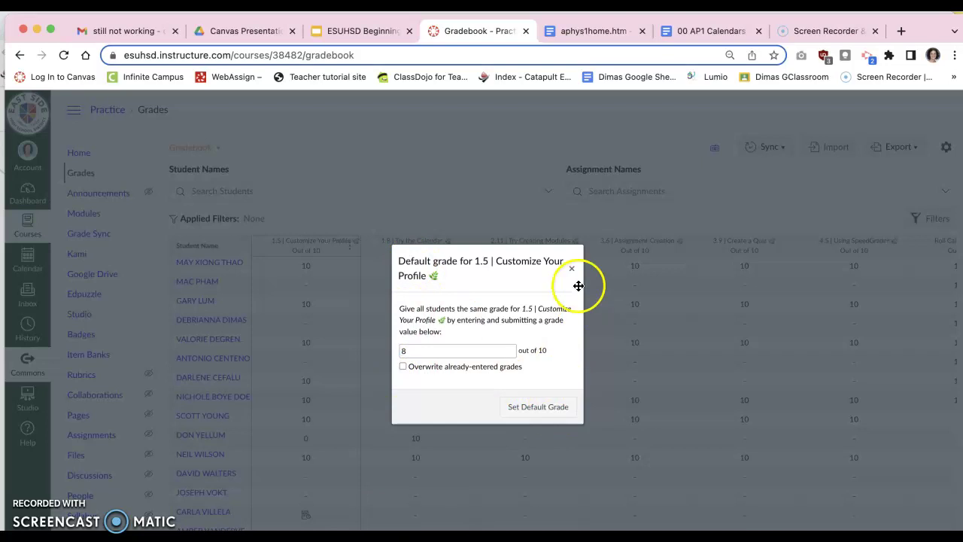
Switch to the Google Slides presentation and view the Inputting grades by hand slide
left_click(379, 34)
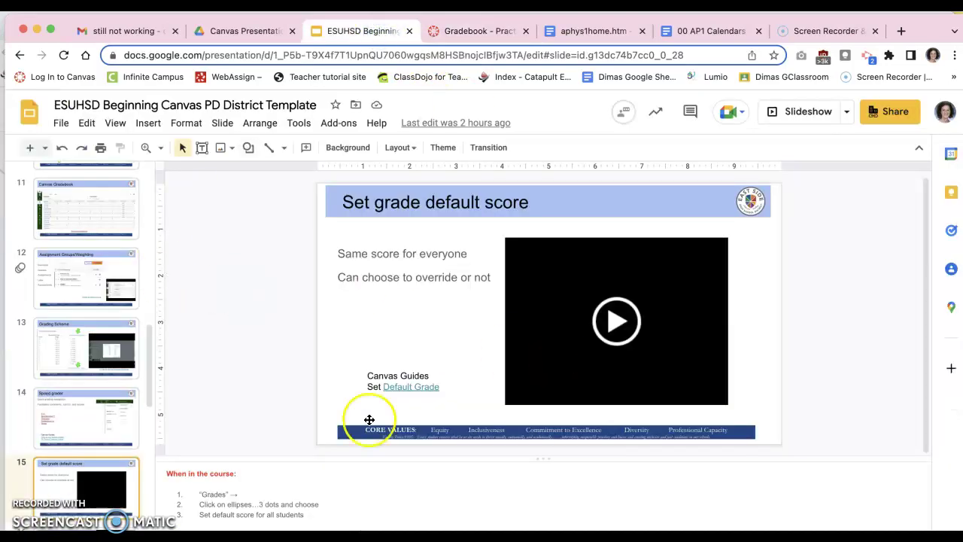
scroll(79, 428, "down", 2)
left_click(75, 446)
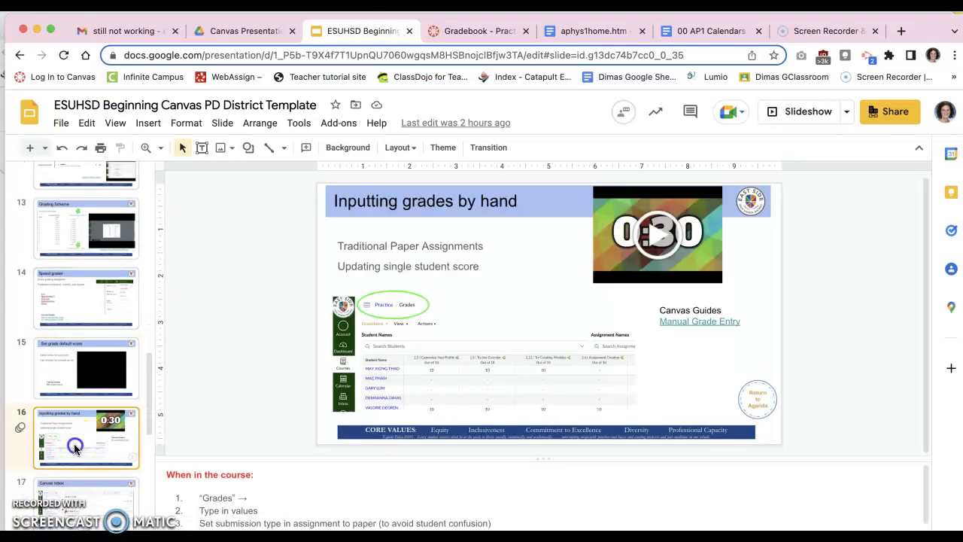
Switch to the Canvas gradebook, try a score of 10 for the second listed student in 1.5 | Customize Your Profile, and clear it
left_click(472, 33)
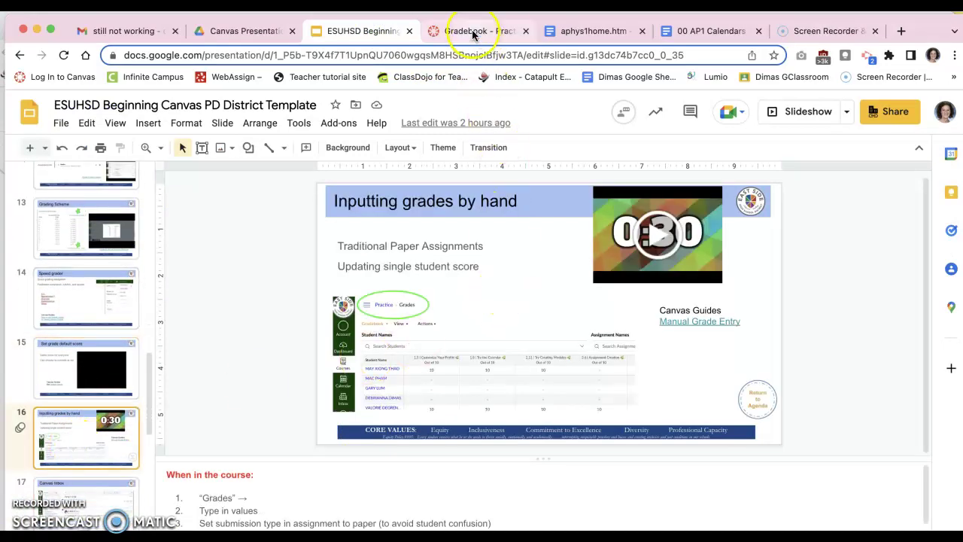
left_click(472, 33)
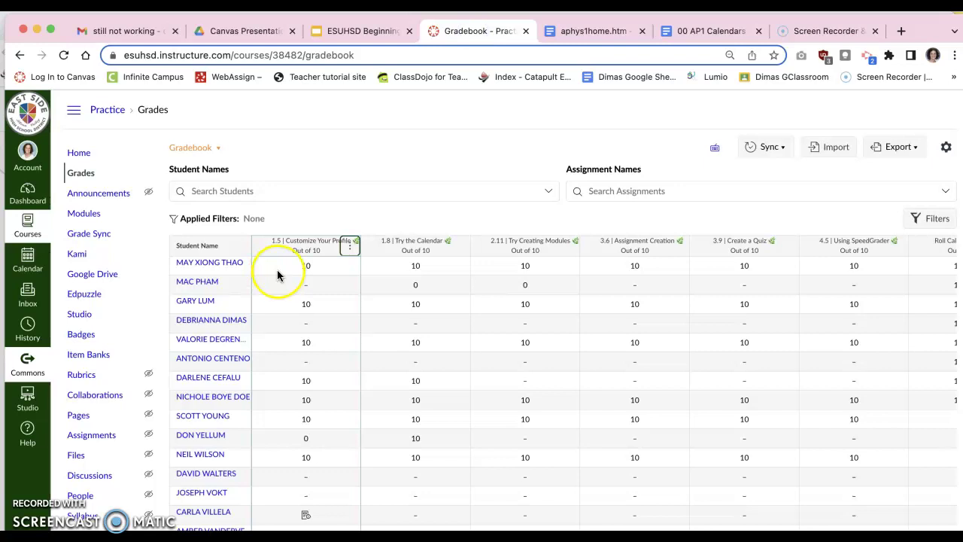
left_click(306, 285)
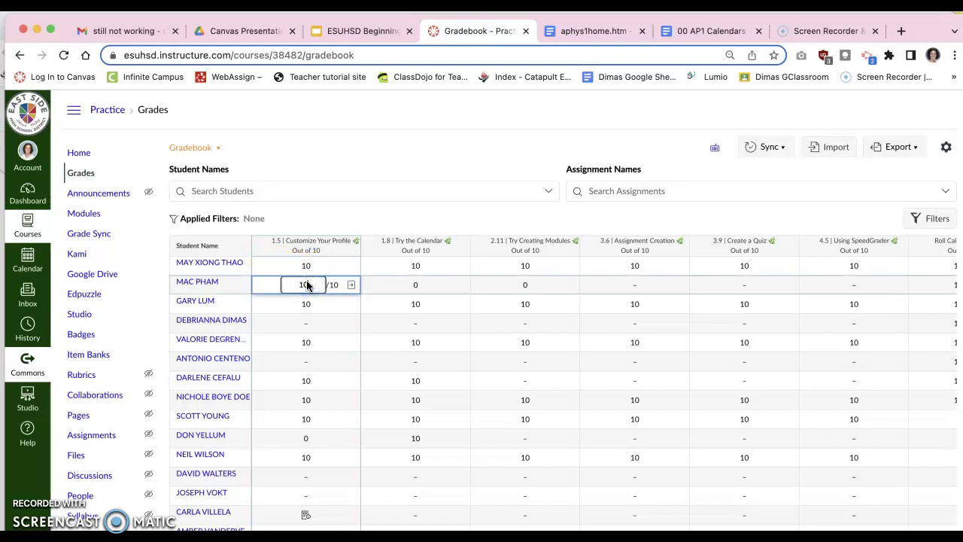
type("10")
key("Return")
left_click(310, 284)
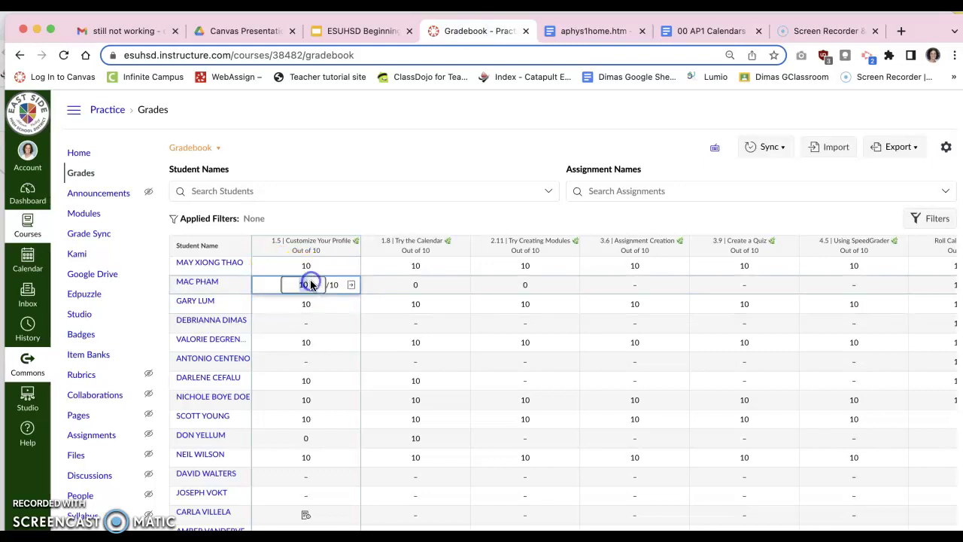
key("Return")
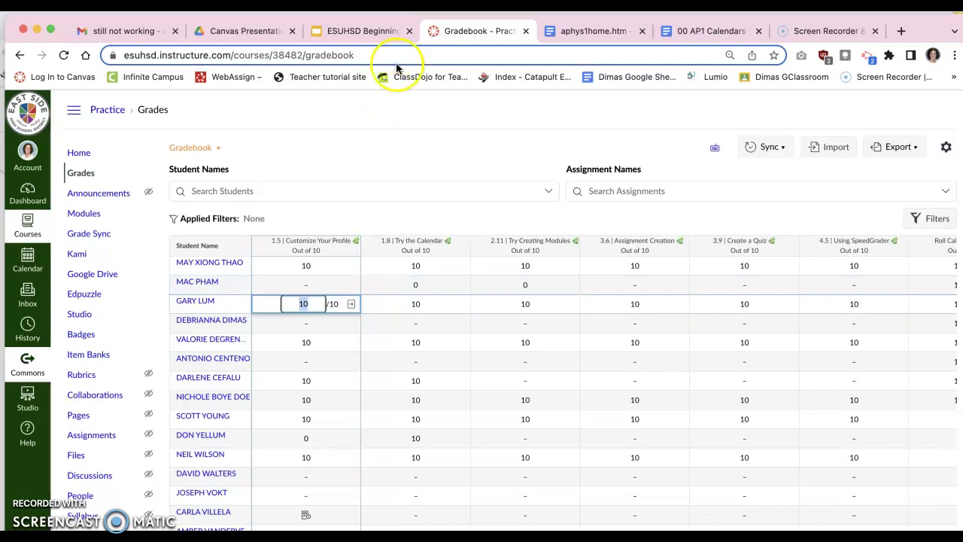
View the Canvas Inbox slide in Google Slides, and switch to Canvas to open the Inbox
left_click(362, 32)
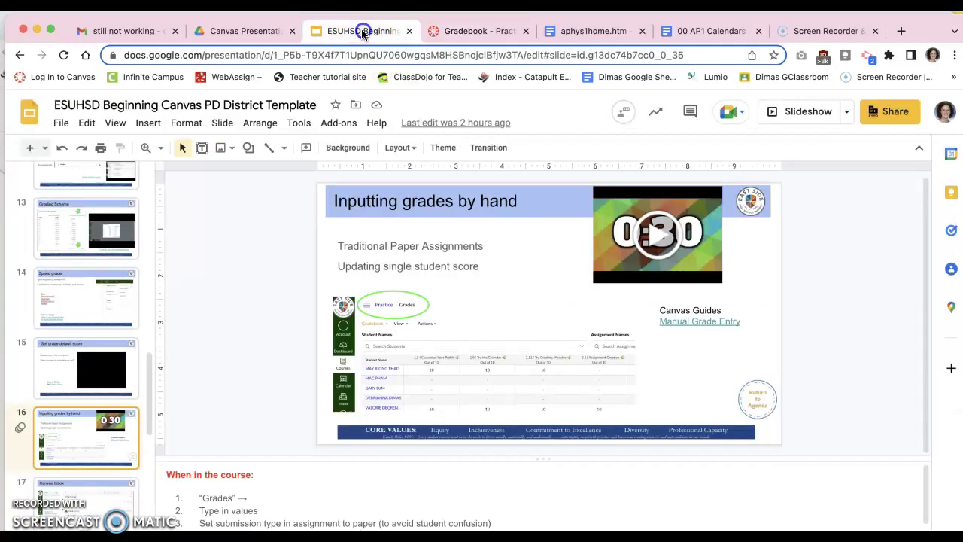
left_click(96, 509)
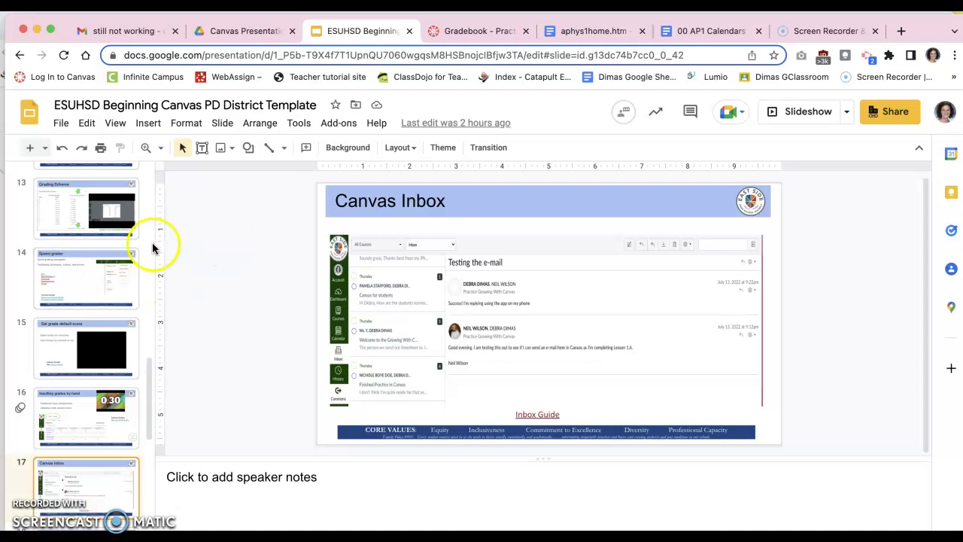
left_click(475, 33)
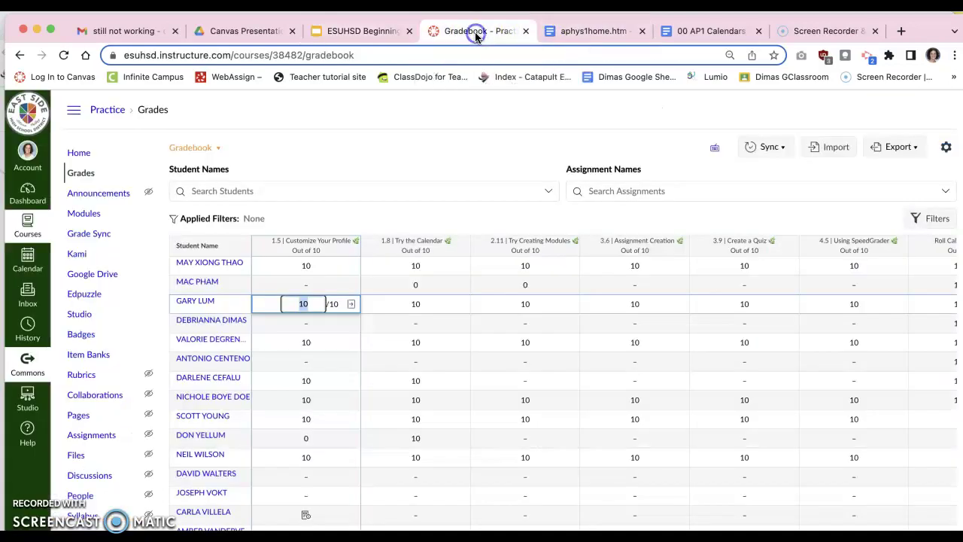
left_click(35, 301)
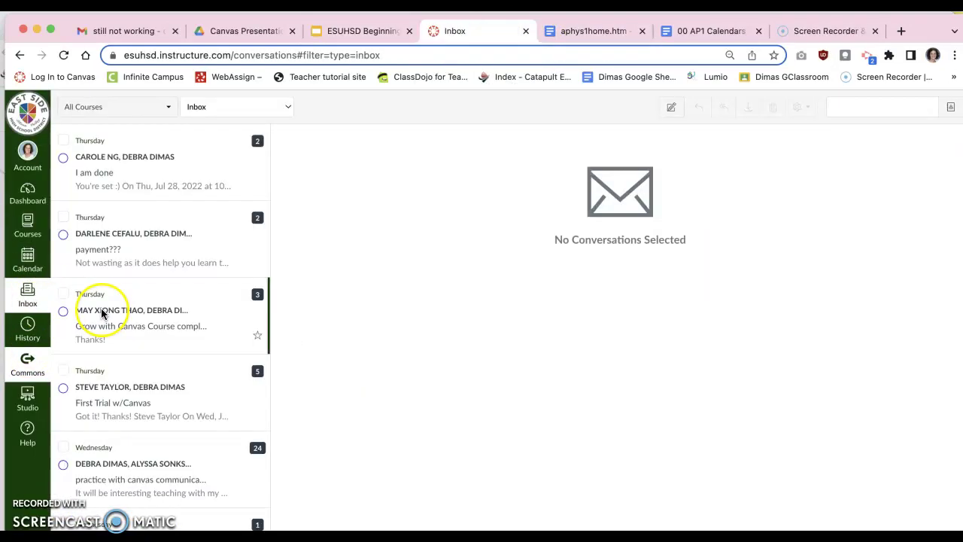
Start composing a new Inbox message with the favorite course AP Physics 1 as its course
left_click(670, 108)
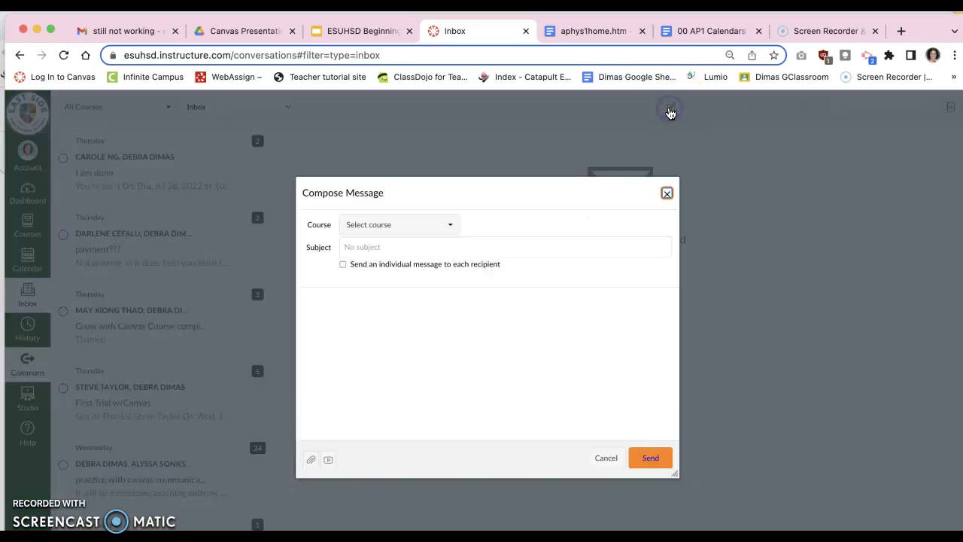
left_click(429, 226)
mouse_move(423, 275)
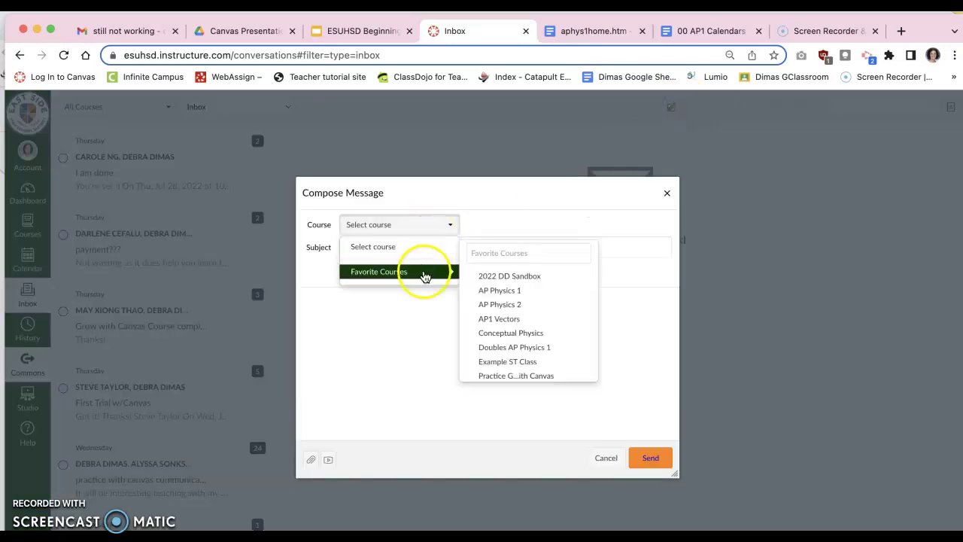
left_click(489, 291)
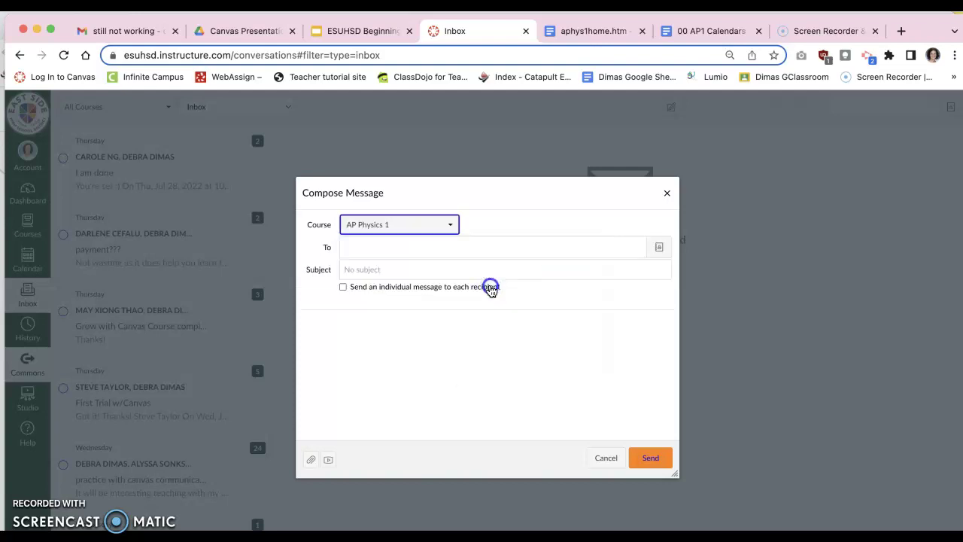
Change the message's course to the favorite course Practice Growing With Canvas and add the second listed teacher as a recipient
left_click(449, 227)
mouse_move(430, 273)
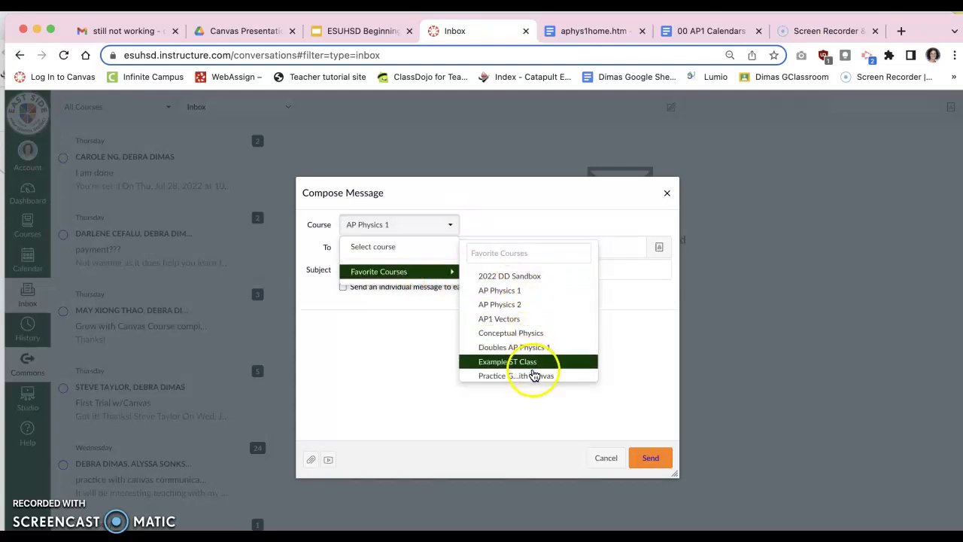
left_click(530, 376)
left_click(661, 252)
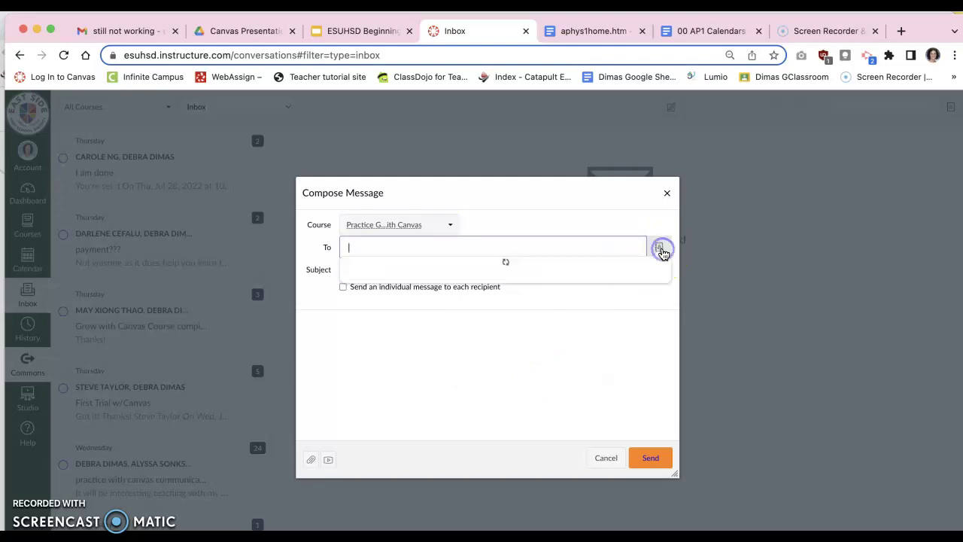
left_click(410, 279)
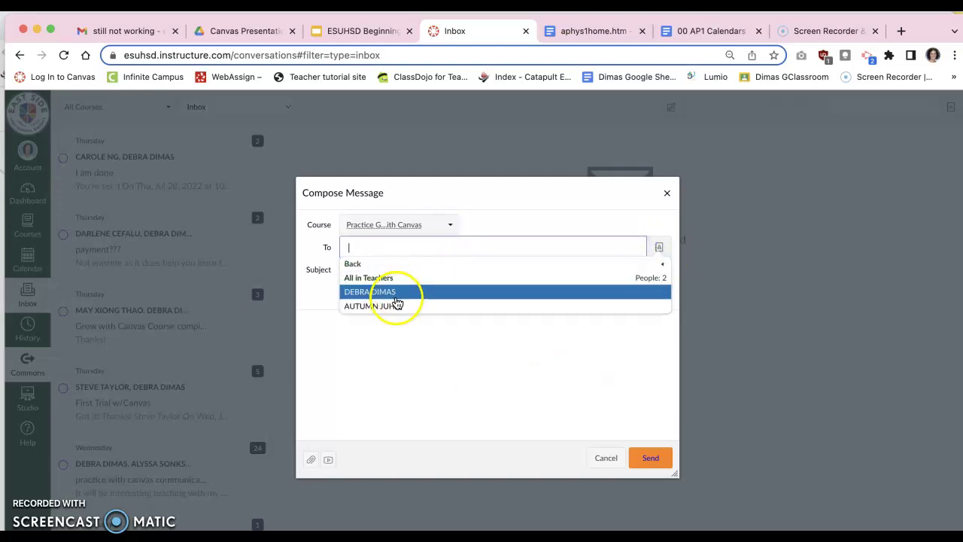
left_click(395, 304)
Add all students in the course as recipients and set the message subject to "A test message"
left_click(660, 251)
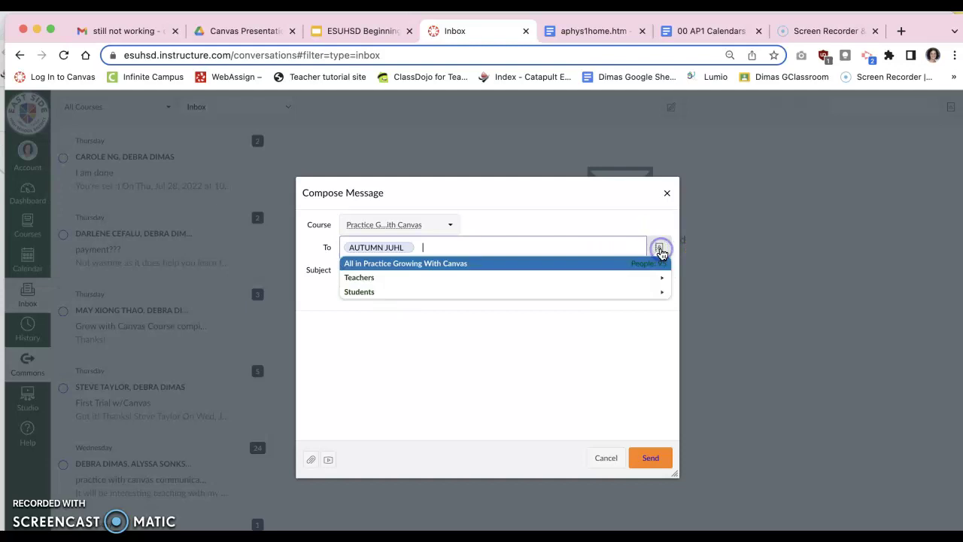
left_click(516, 295)
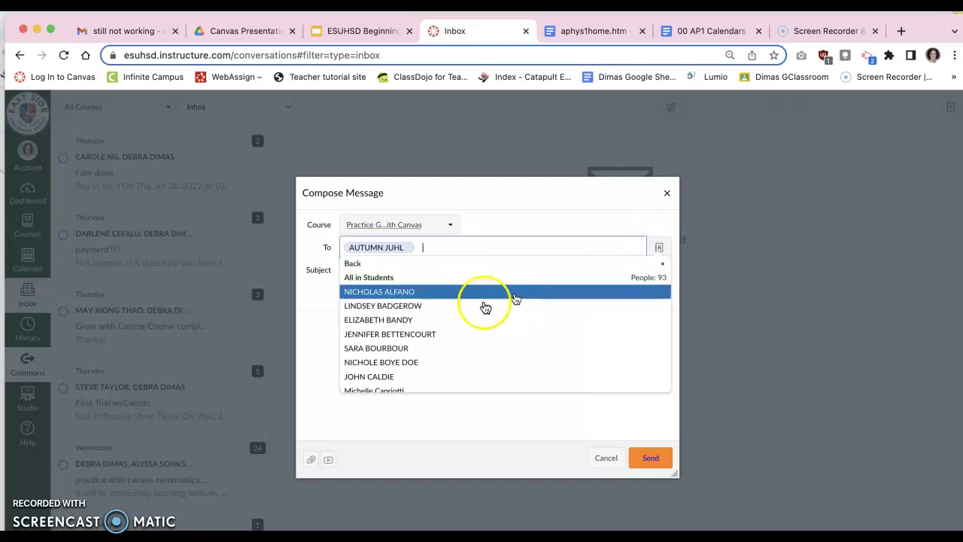
left_click(398, 278)
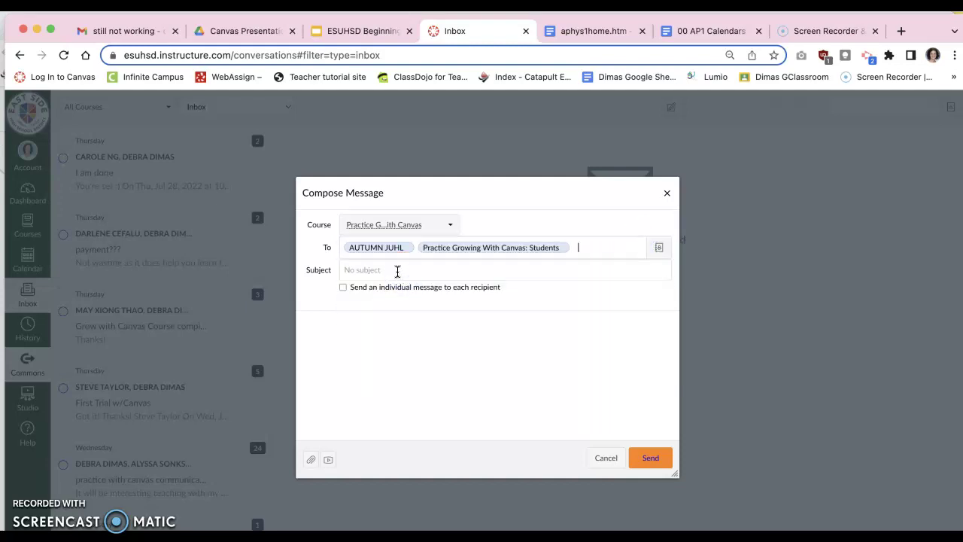
left_click(397, 271)
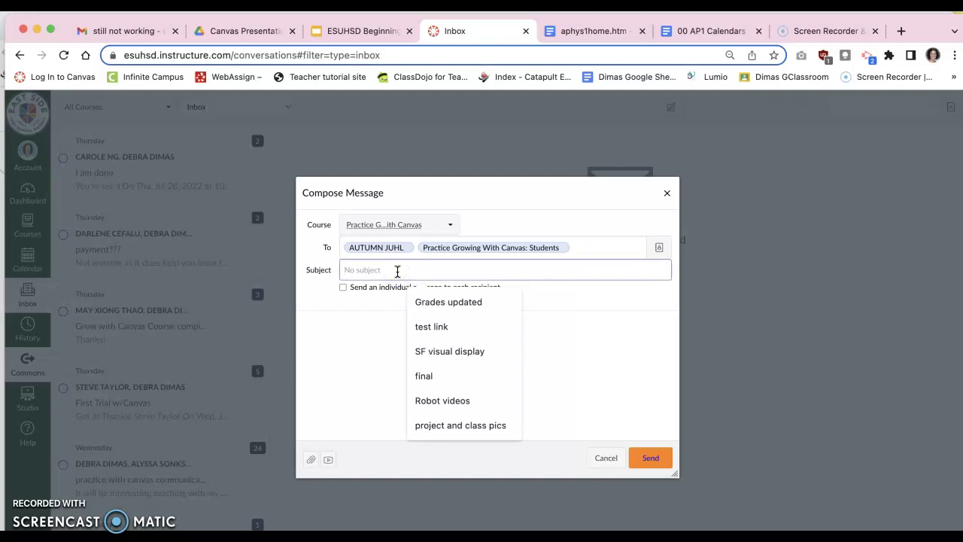
type("A test message")
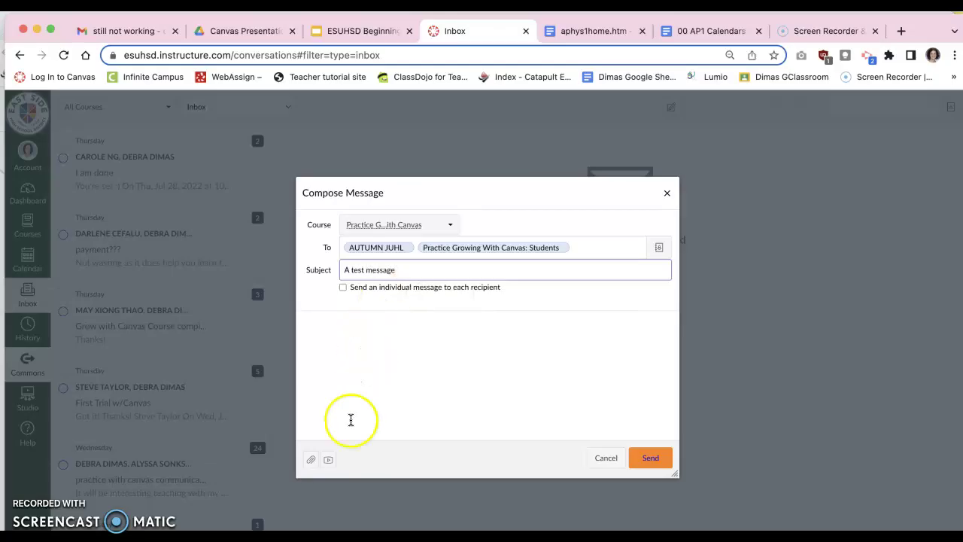
View the media comment recorder and the file attachment chooser without adding anything, and discard the message
left_click(328, 460)
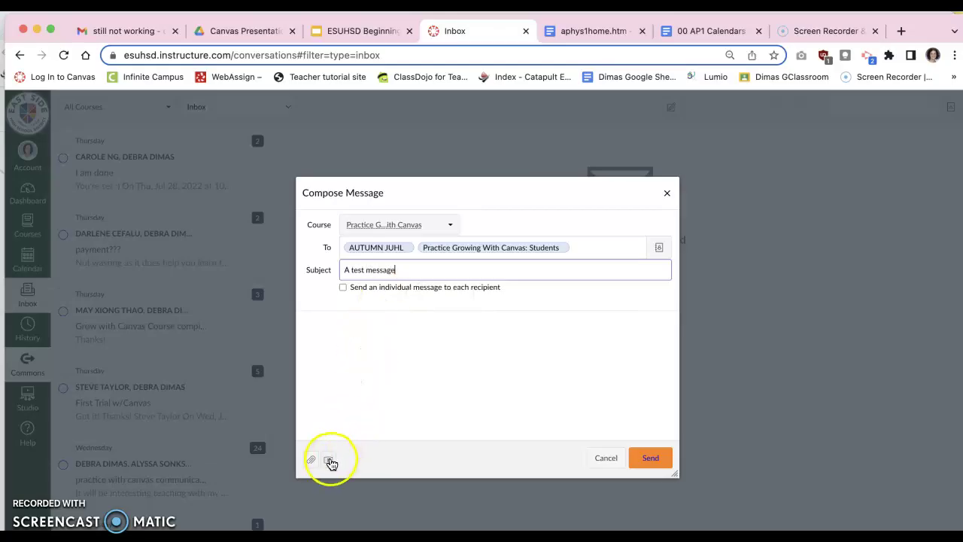
left_click(472, 343)
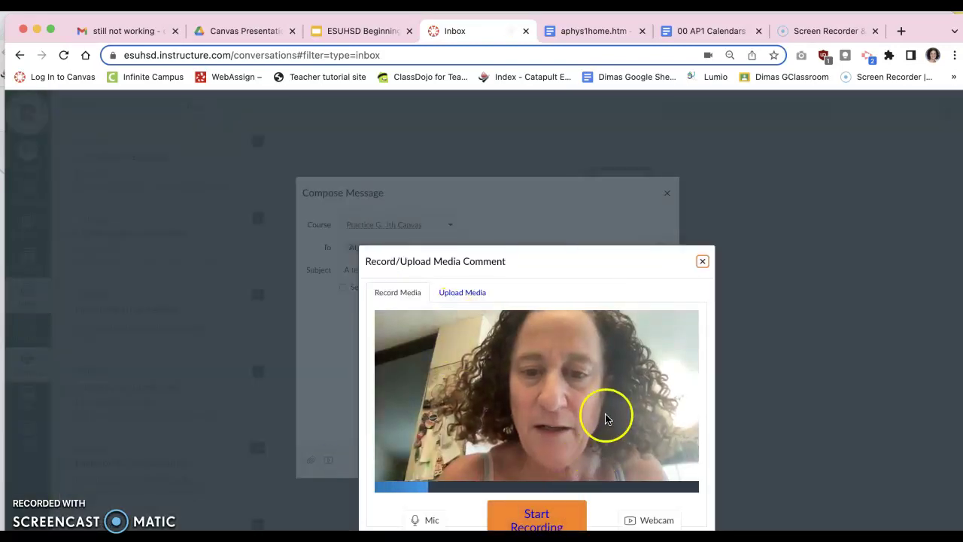
left_click(702, 262)
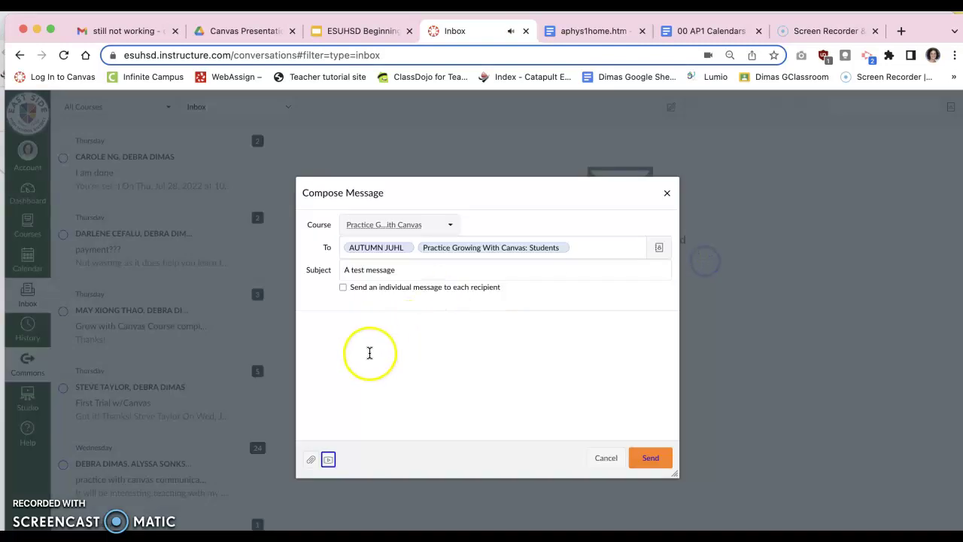
left_click(311, 459)
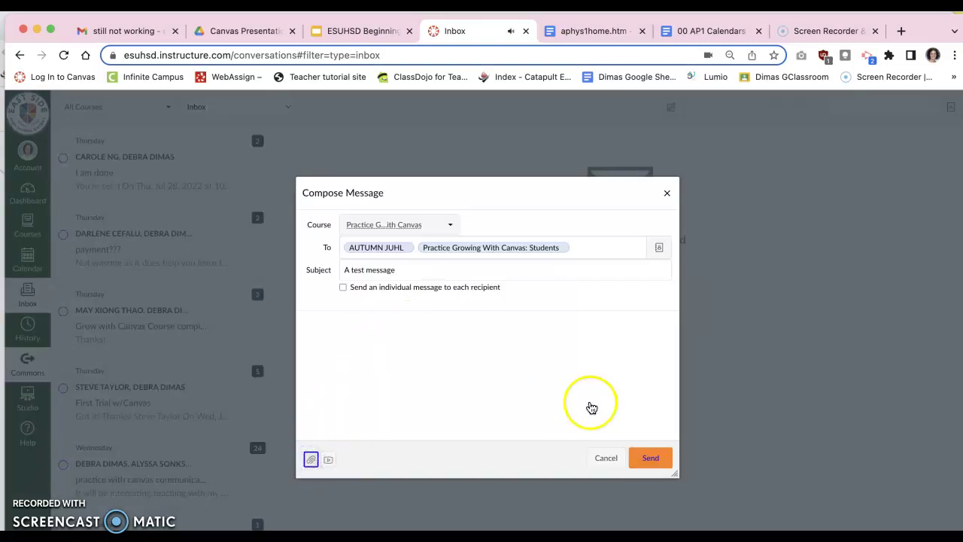
left_click(699, 421)
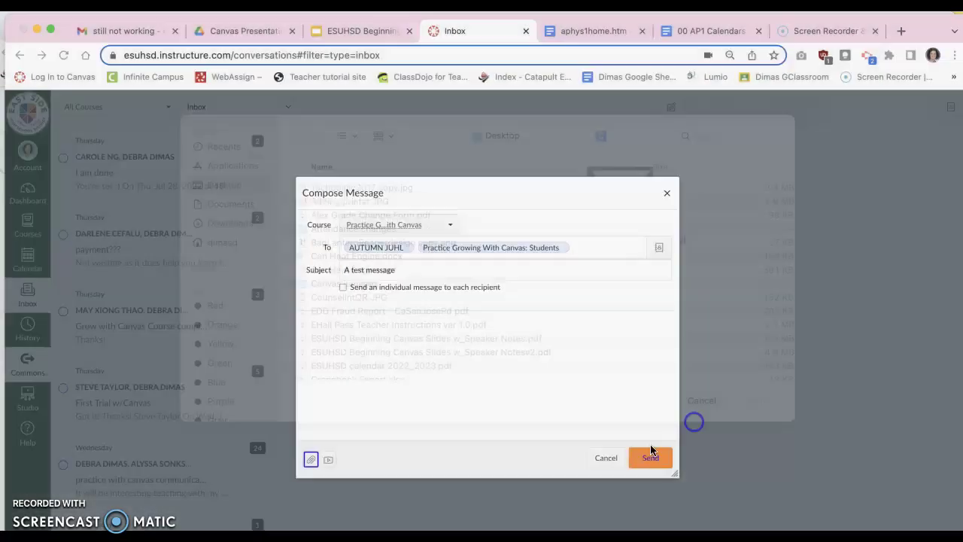
left_click(606, 460)
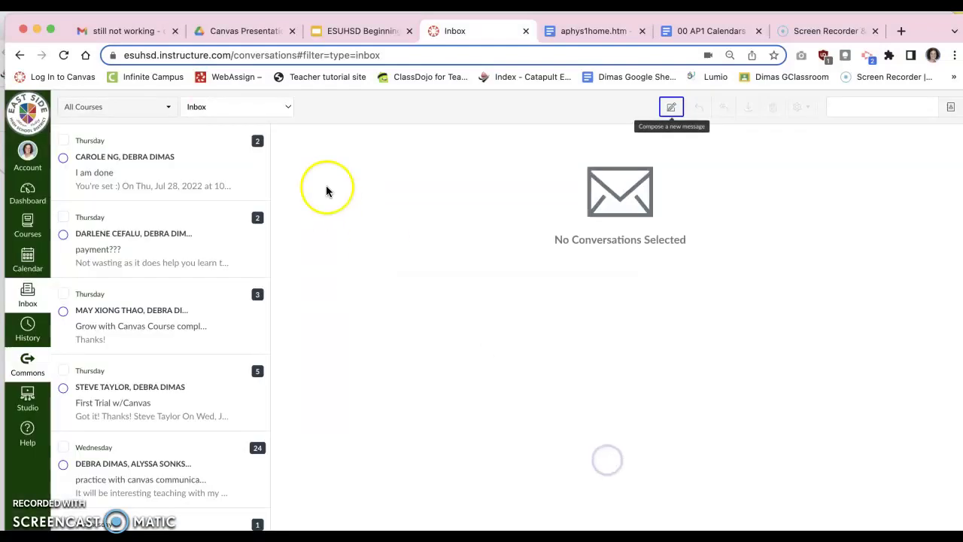
View the mailbox filter options for the conversation list and keep Inbox selected
left_click(229, 109)
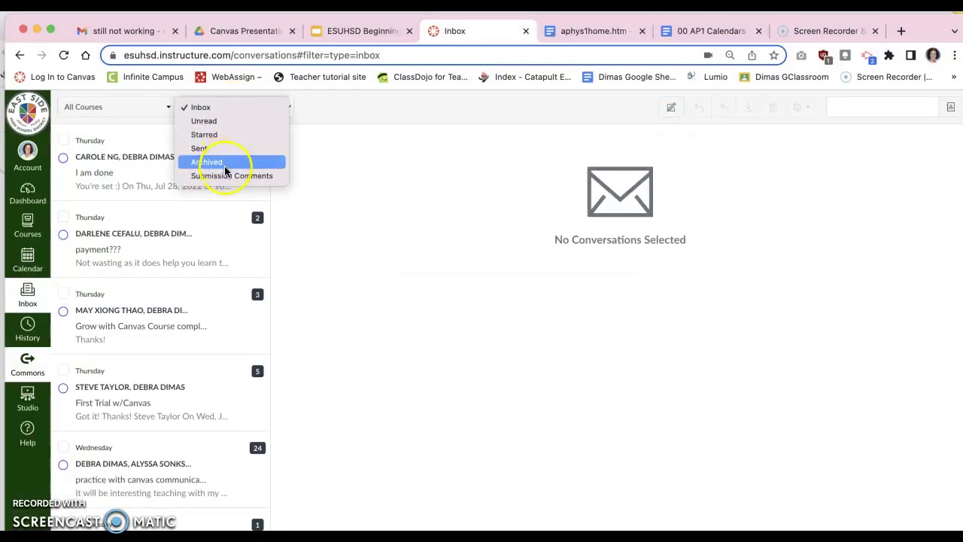
left_click(218, 107)
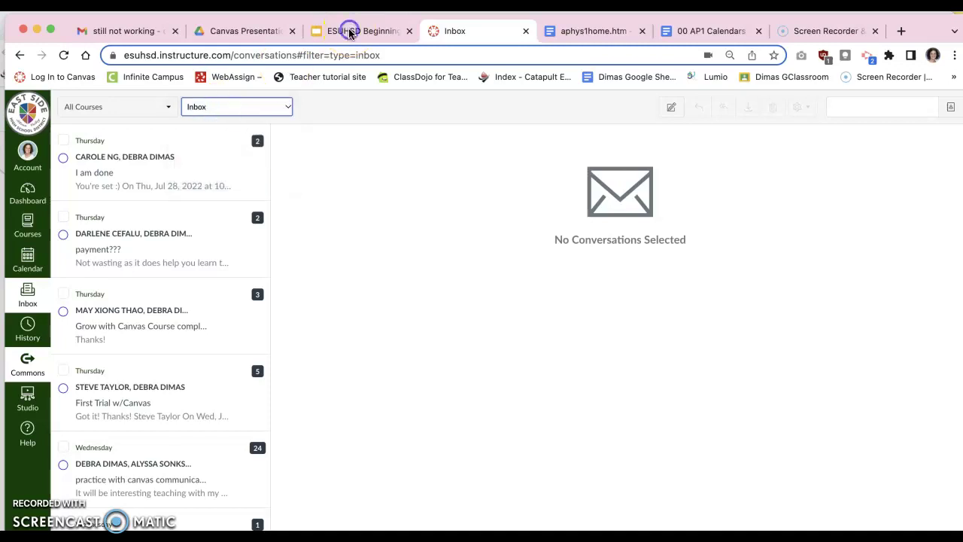
Switch to the Google Slides presentation and view the slides from Contact Parents and Students through Remember!
left_click(350, 31)
key("Down")
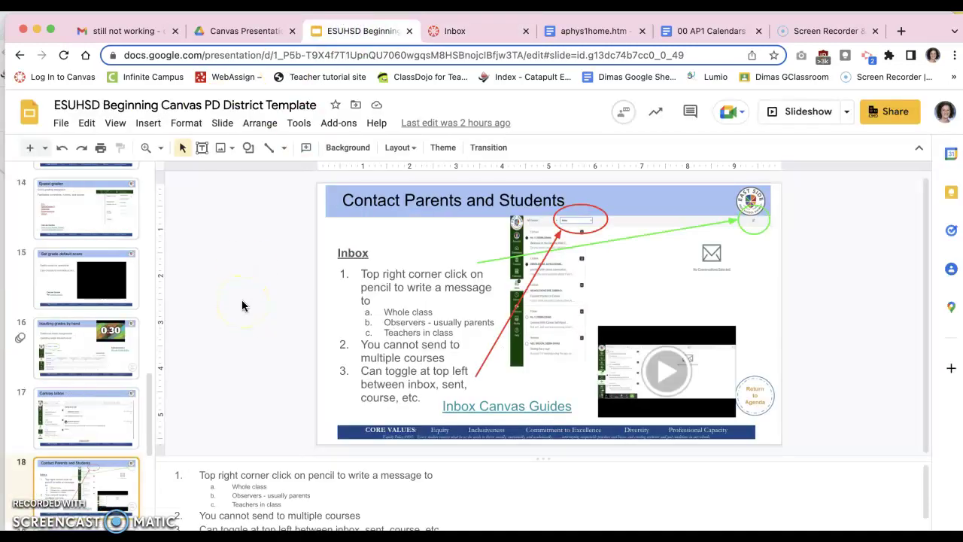
key("Down")
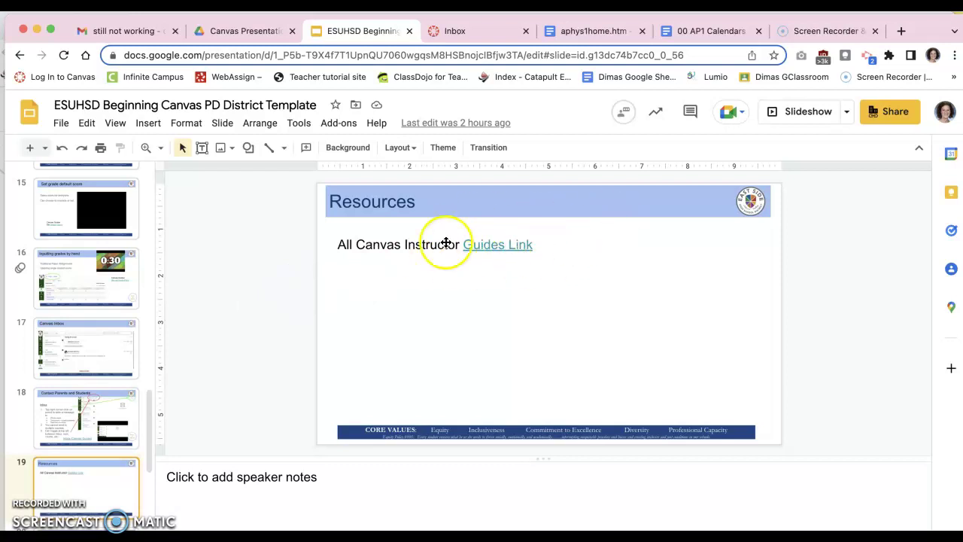
key("Down")
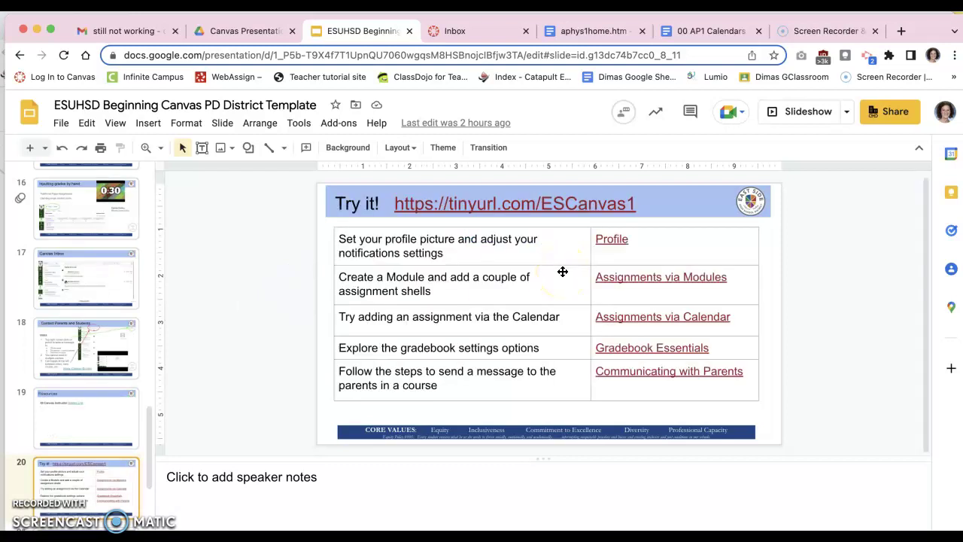
key("Down")
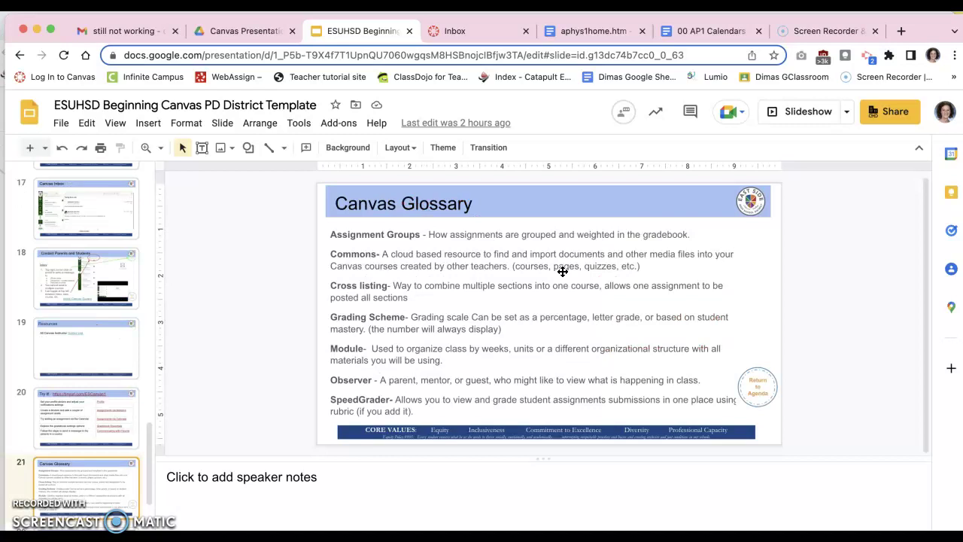
key("Down")
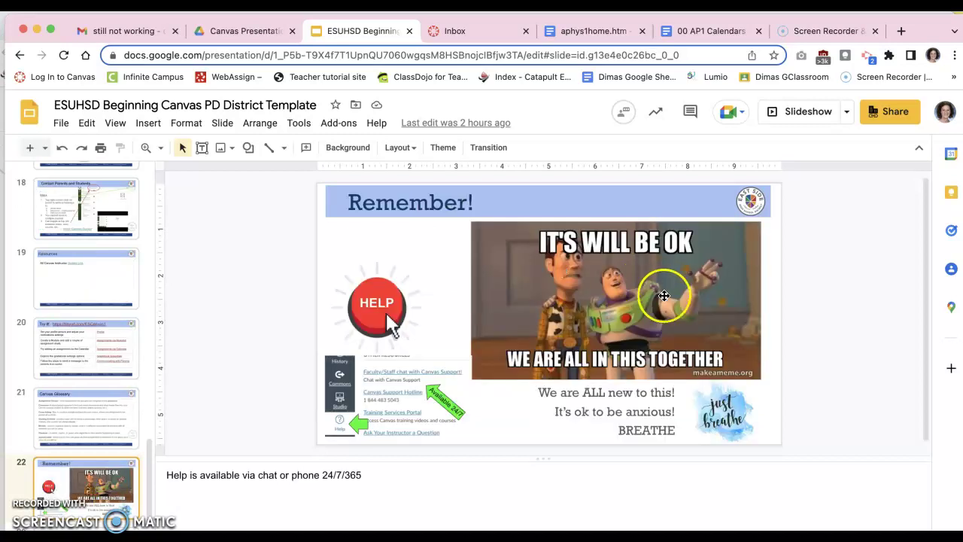
Switch to Canvas to point out the Help option, and return to Google Slides to view the Try it! slide
left_click(438, 31)
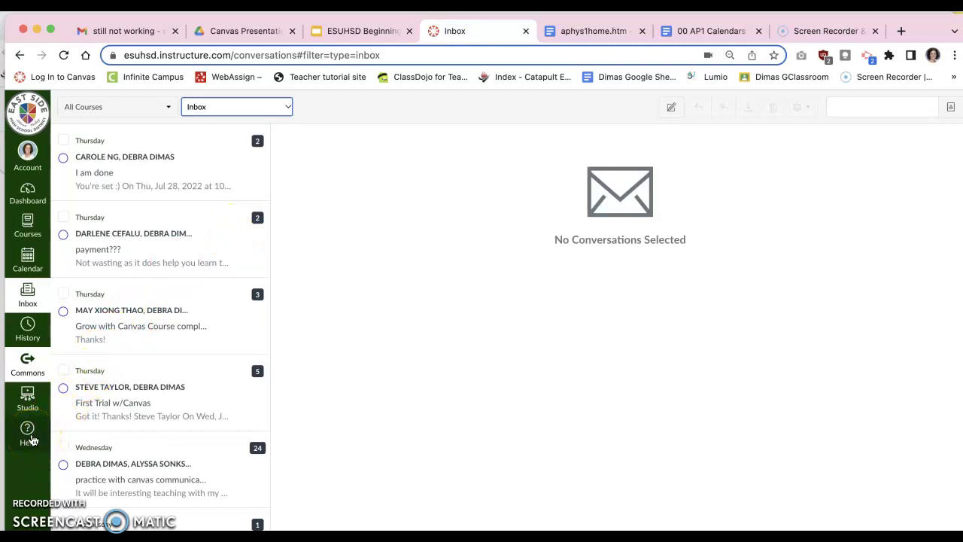
key("ctrl+shift+Tab")
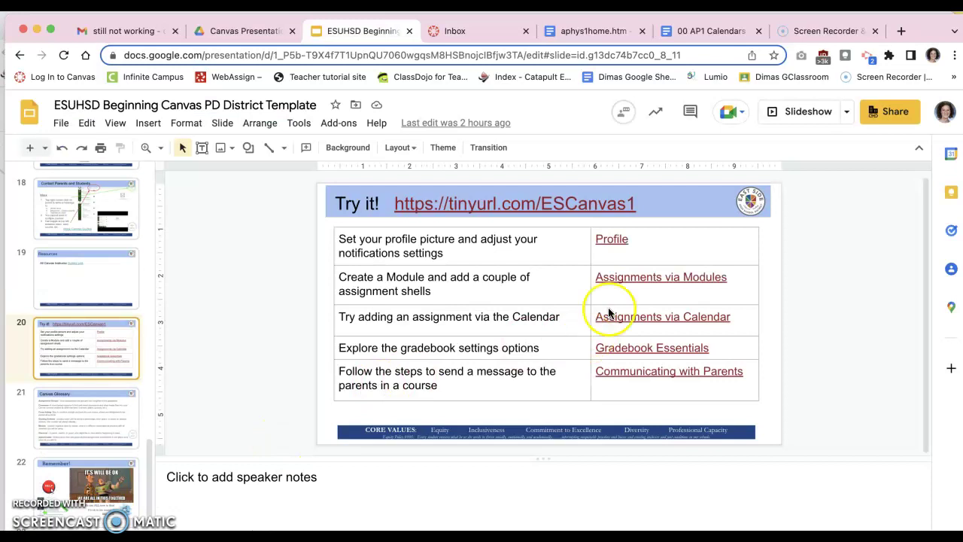